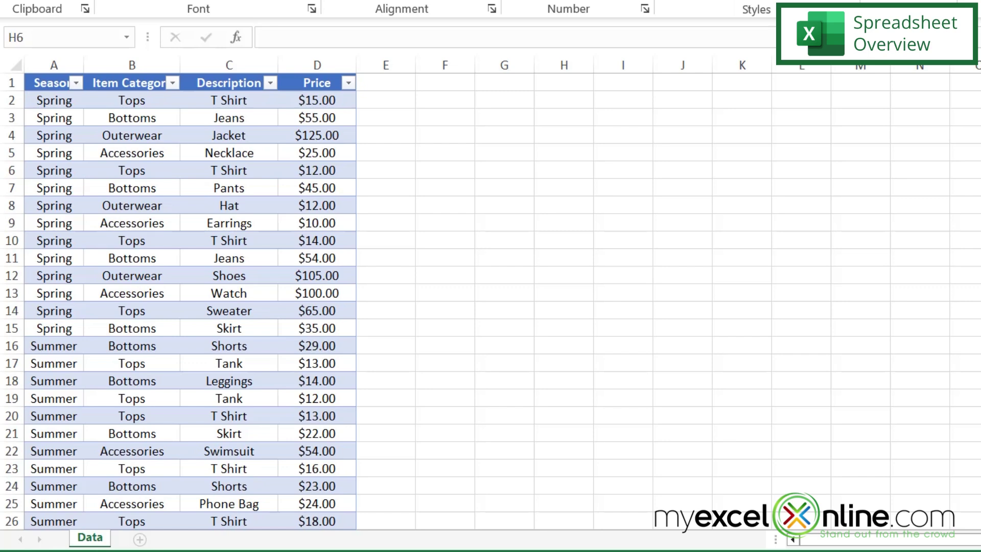
# Insert a new worksheet, rename it 'Dashboard', and drag its tab ahead of Data.
pyautogui.scroll(-9, 179, 302)
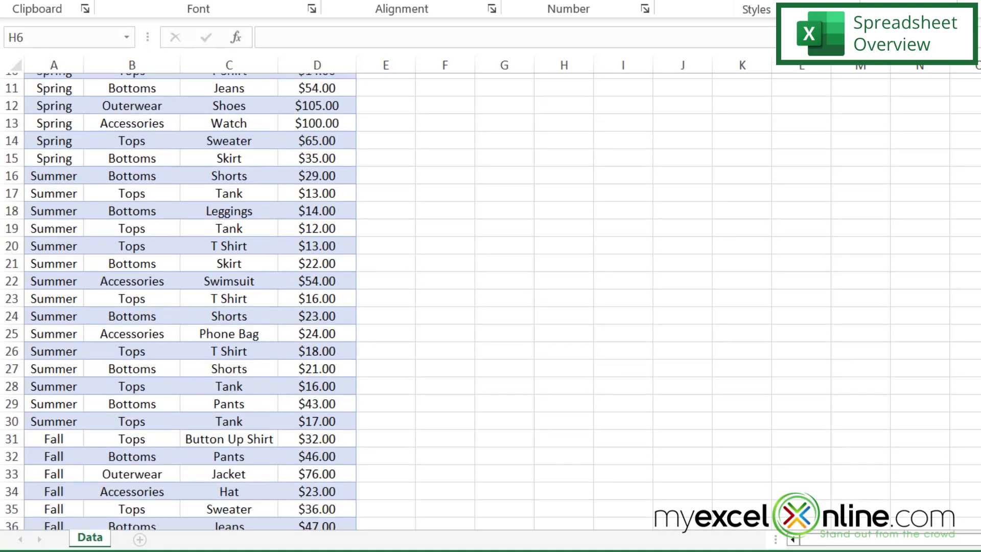
pyautogui.scroll(-2, 490, 301)
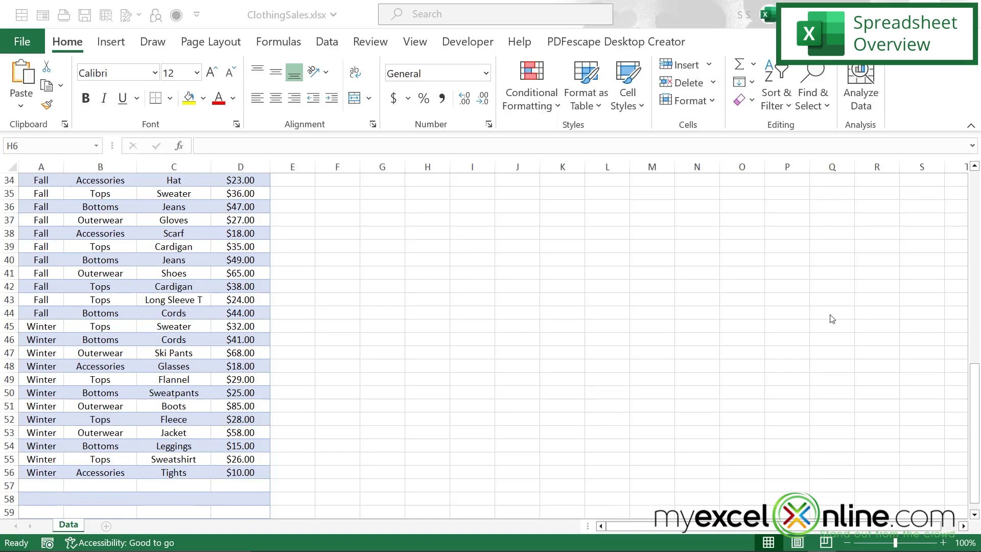
pyautogui.scroll(11, 832, 319)
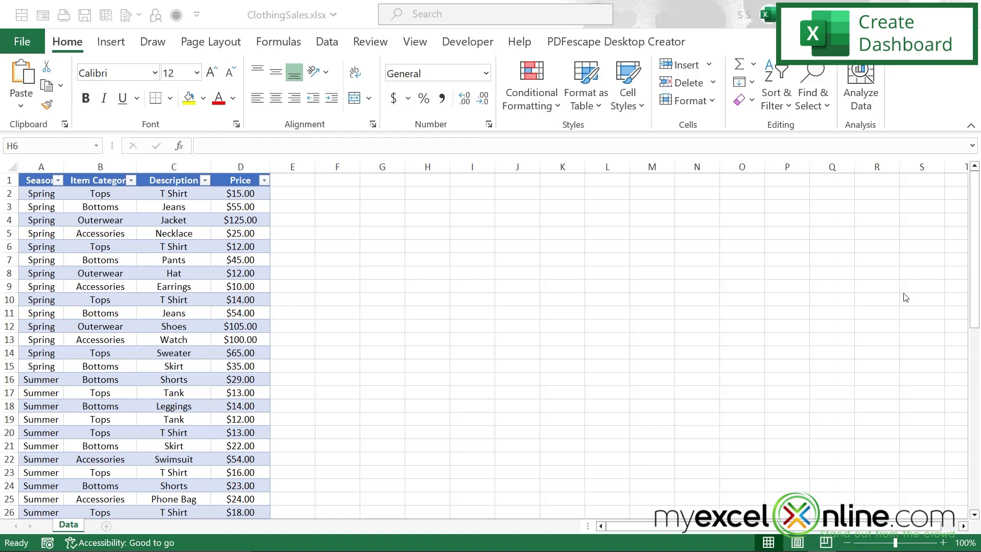
pyautogui.click(105, 525)
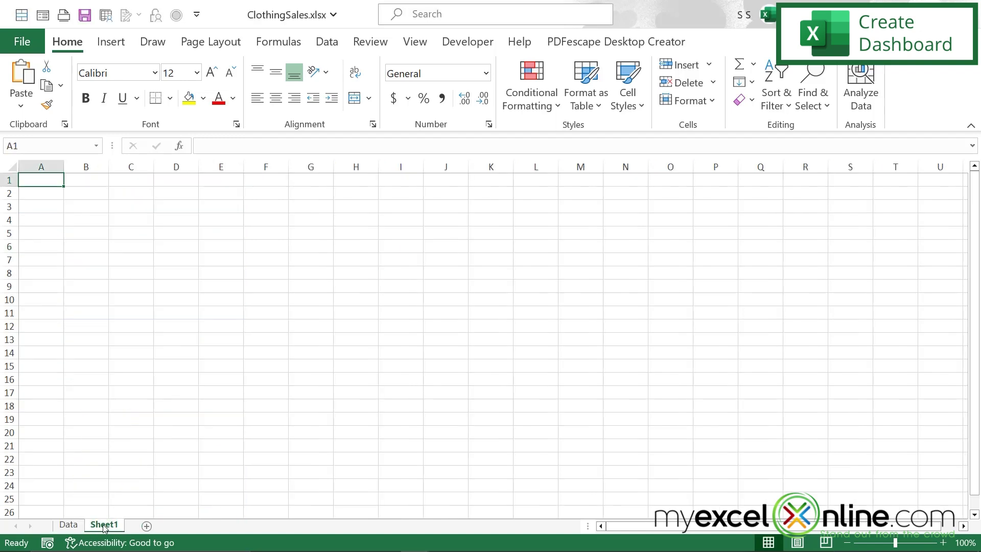
pyautogui.doubleClick(103, 526)
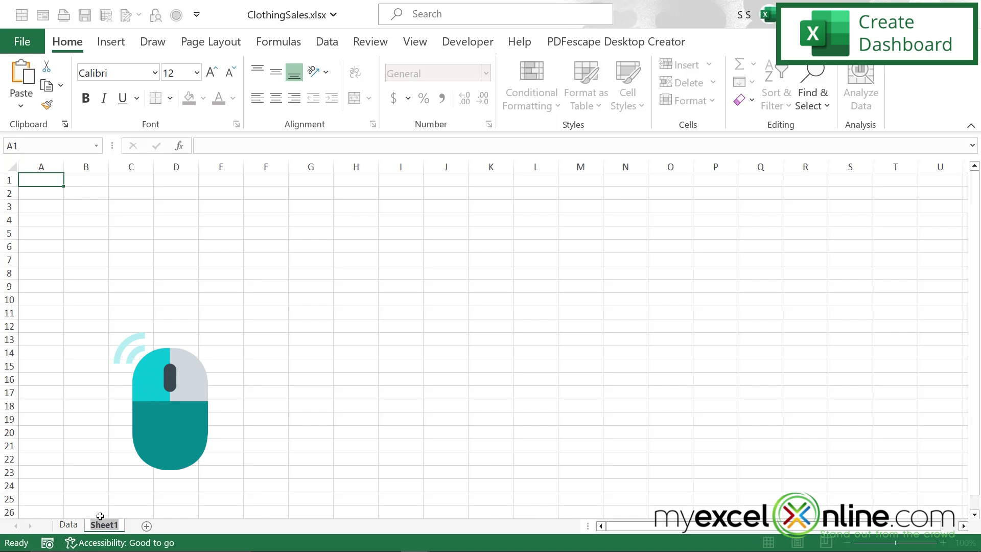
pyautogui.write('Dashboard')
pyautogui.press('Return')
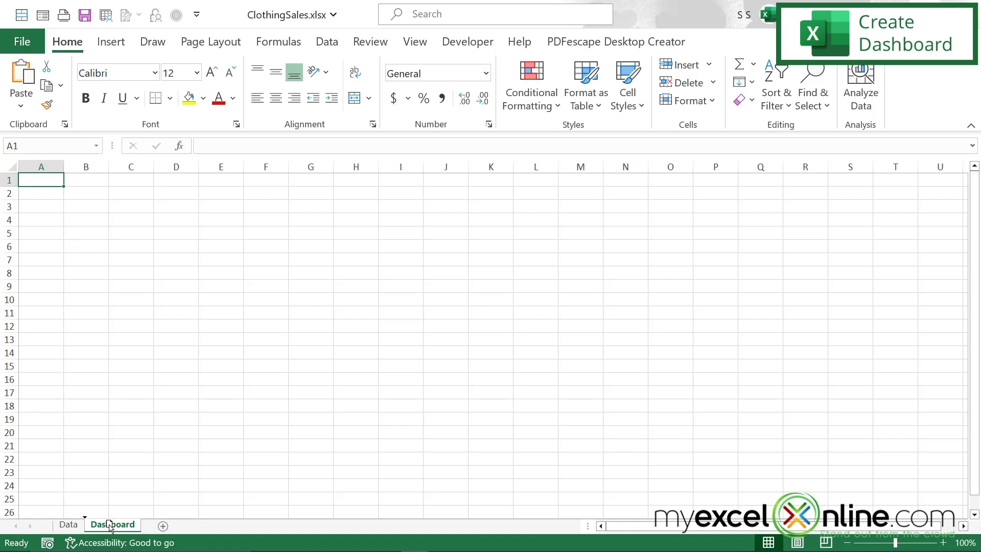
pyautogui.moveTo(110, 527); pyautogui.dragTo(58, 532)
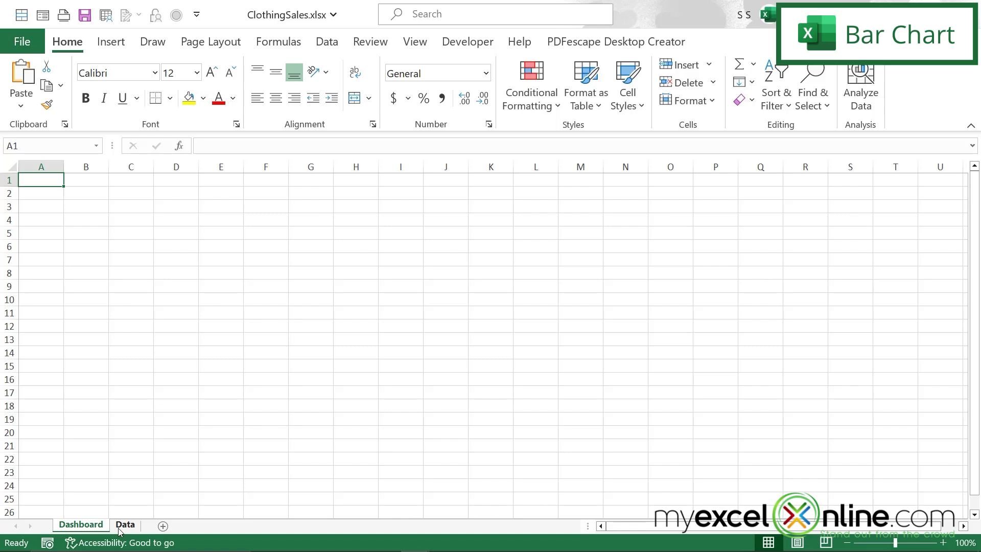
# On the Data sheet, insert a PivotTable from the clothing sales table (Table2) at cell G1.
pyautogui.click(124, 525)
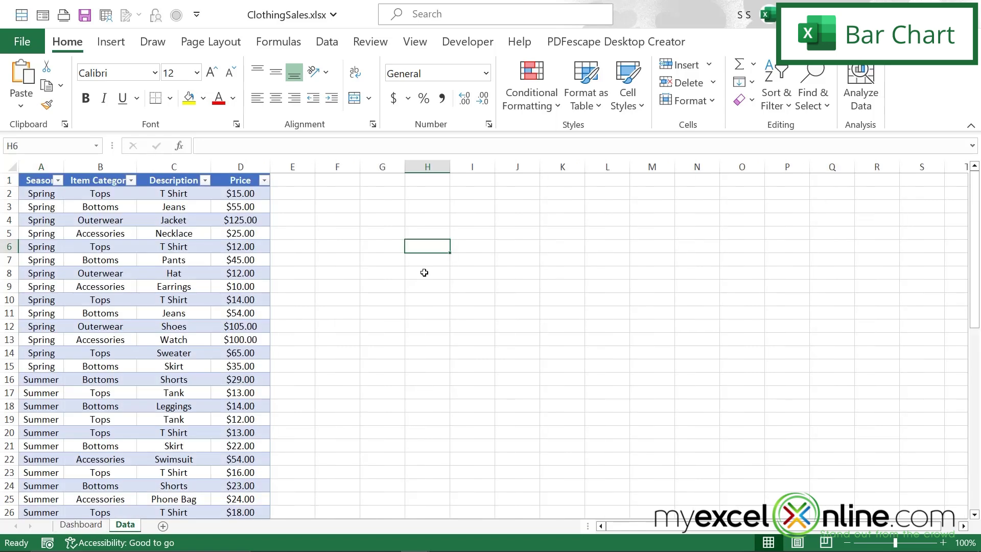
pyautogui.click(377, 178)
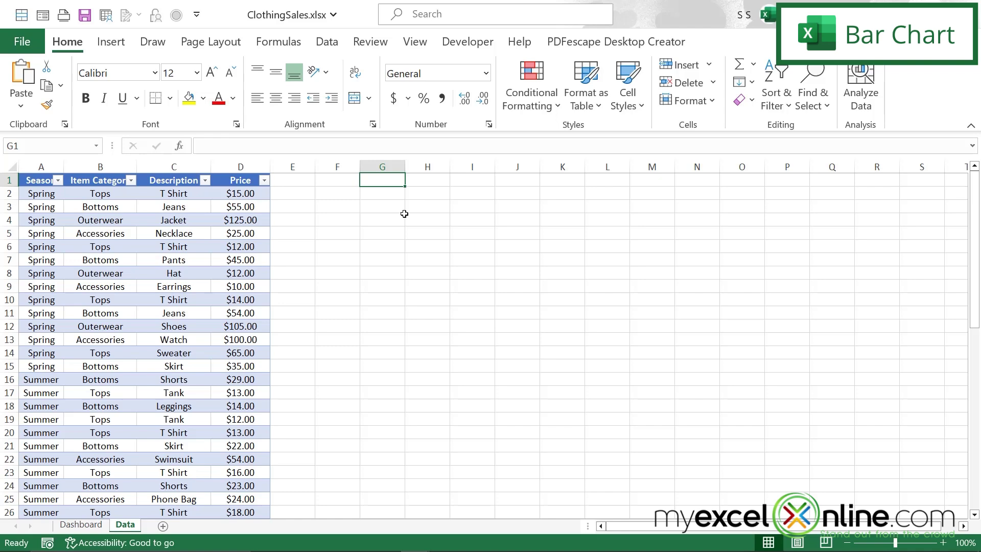
pyautogui.click(111, 42)
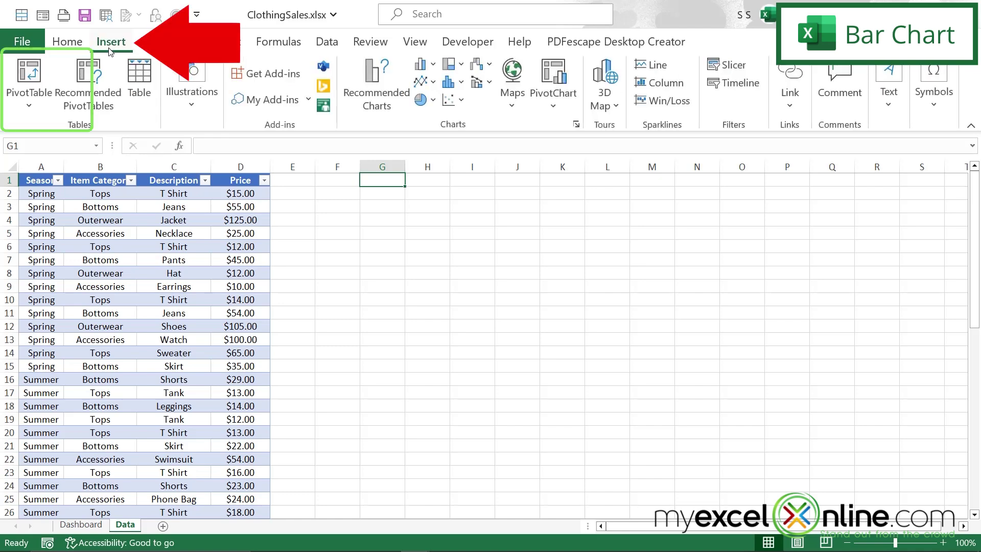
pyautogui.click(26, 111)
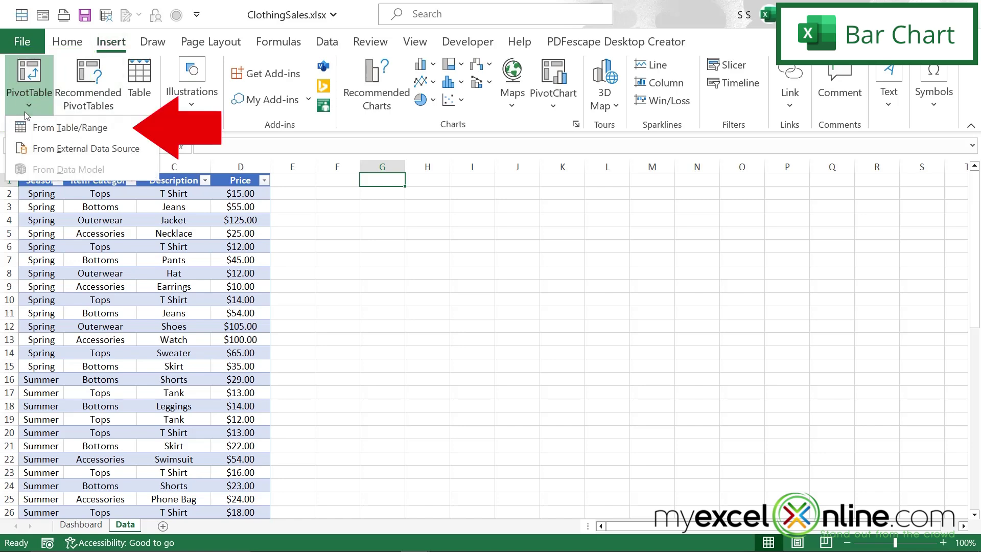
pyautogui.click(77, 132)
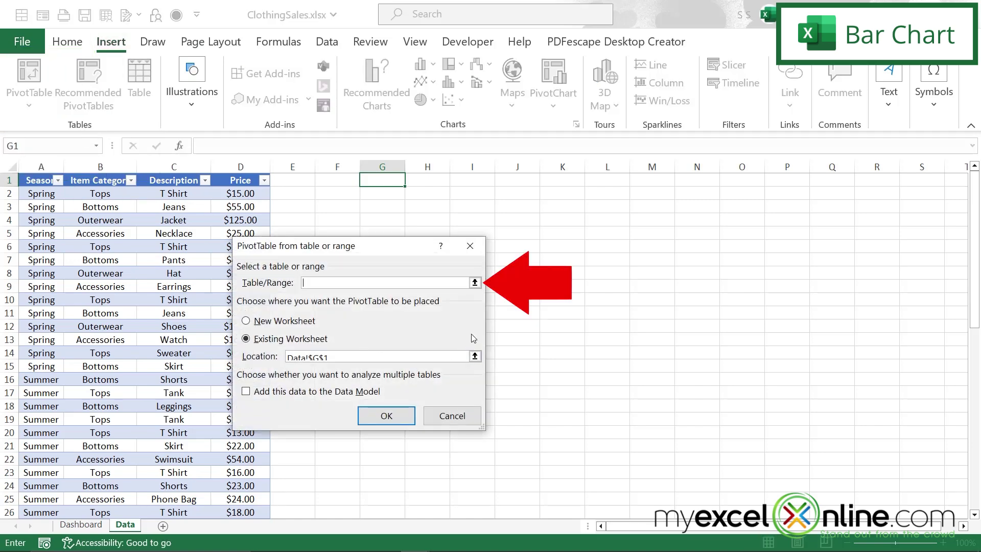
pyautogui.click(475, 284)
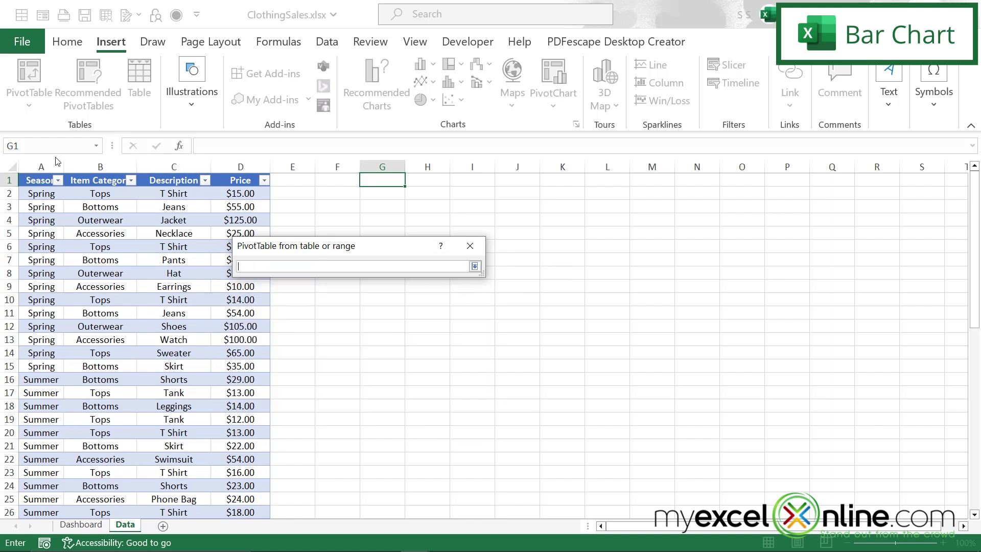
pyautogui.moveTo(41, 168); pyautogui.dragTo(237, 182)
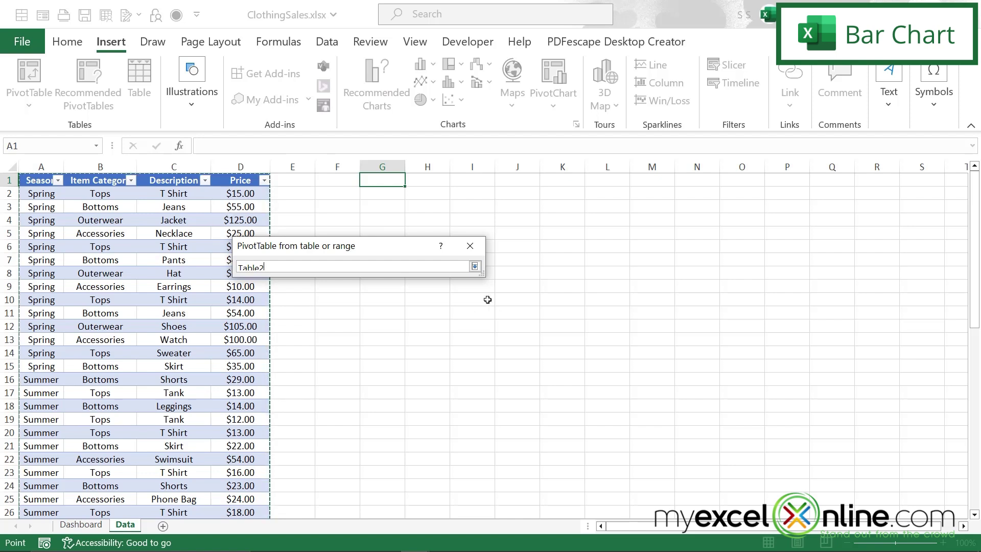
pyautogui.click(475, 266)
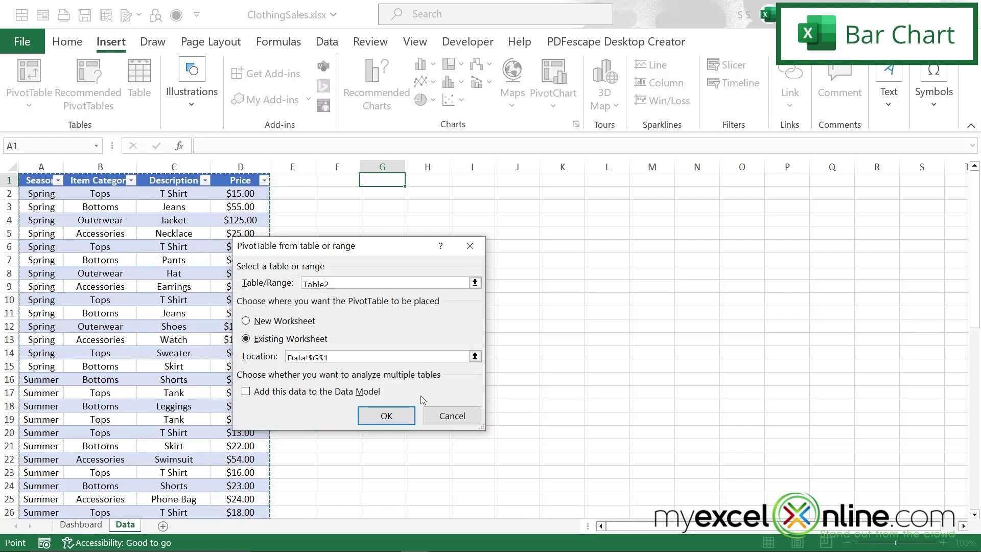
pyautogui.click(385, 418)
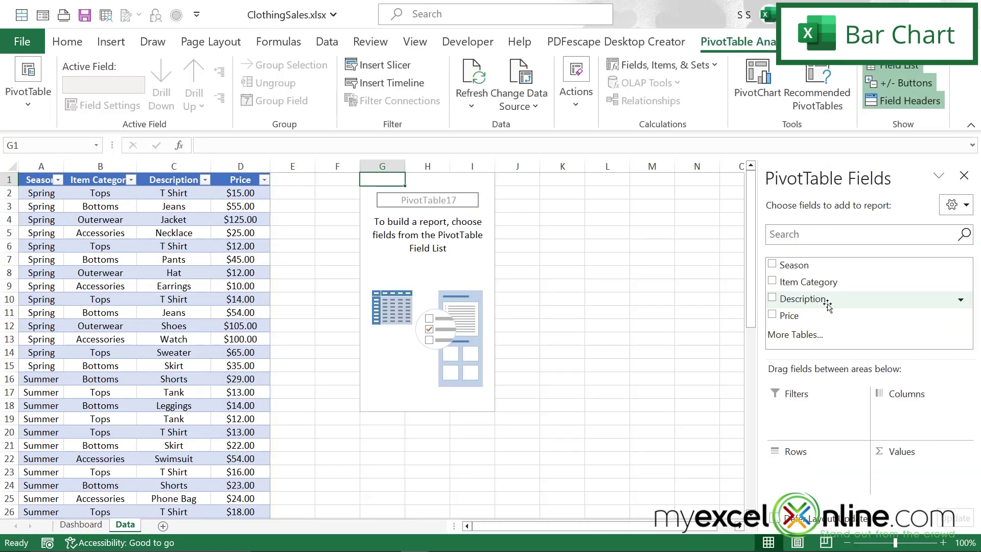
# Add Season, Item Category and Price fields so the pivot sums Price, then close the field list.
pyautogui.click(772, 264)
pyautogui.click(772, 282)
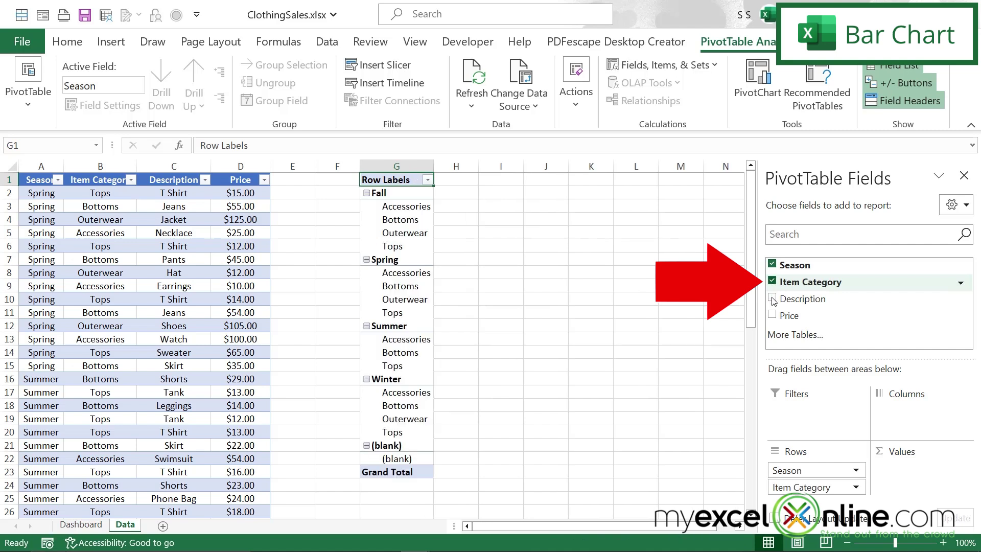
pyautogui.click(772, 315)
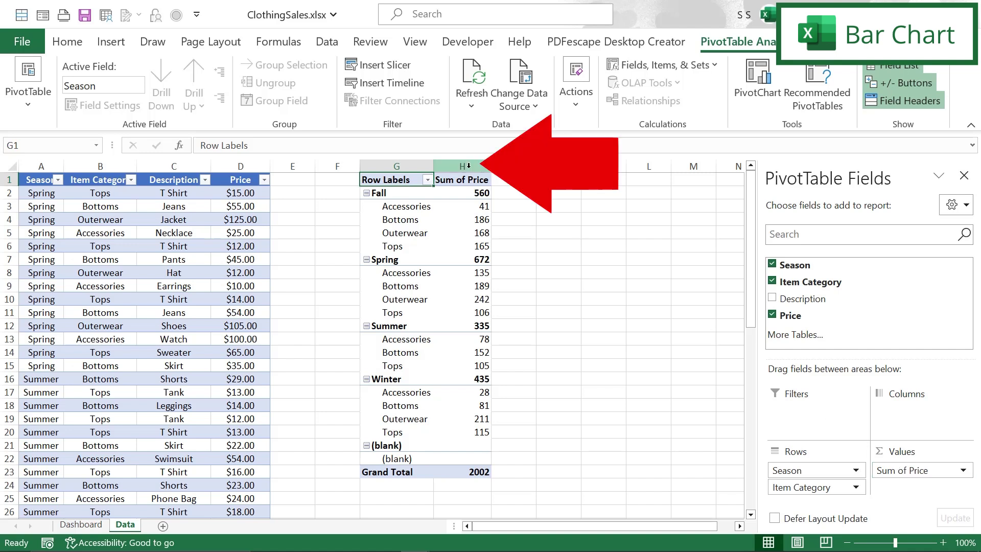
pyautogui.click(965, 177)
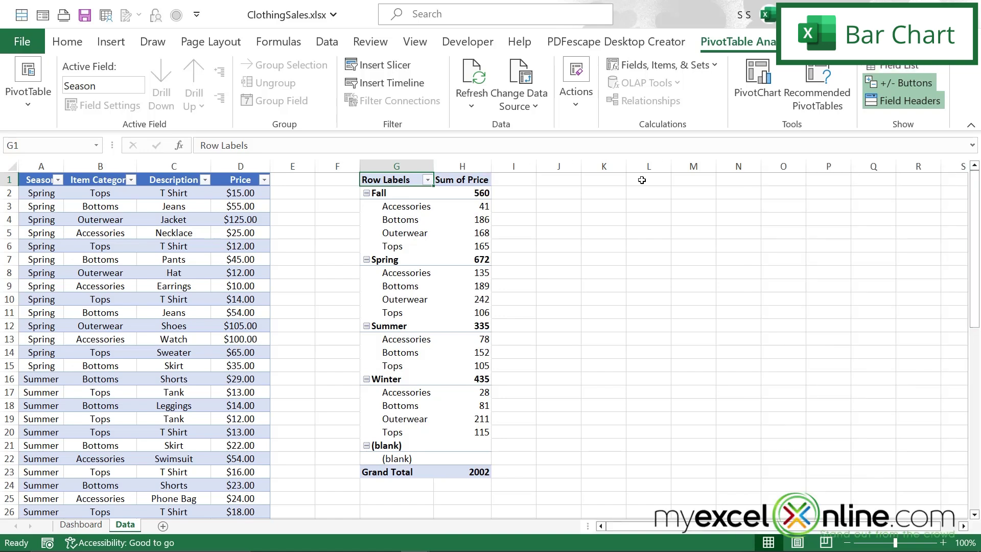
pyautogui.click(566, 179)
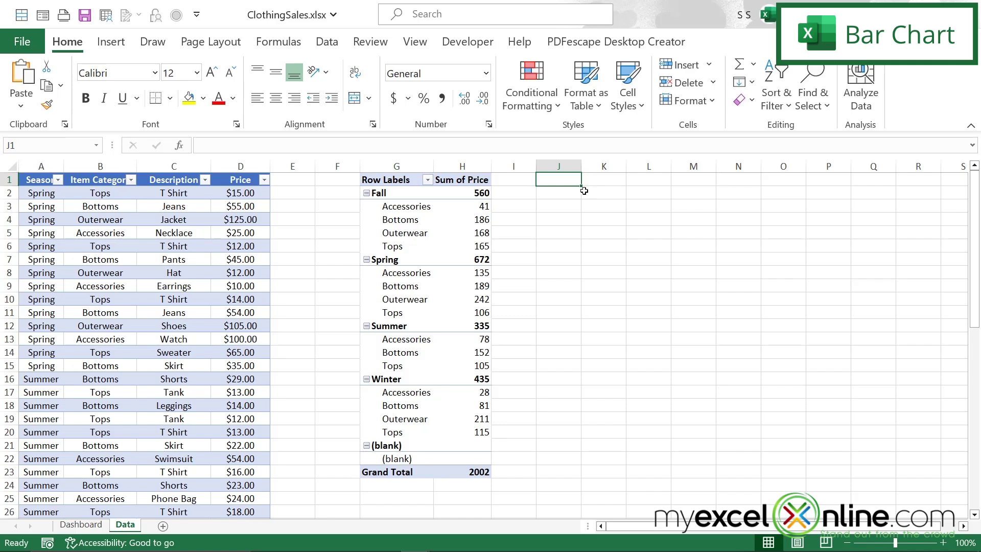
# Insert an empty clustered bar chart on the Data sheet.
pyautogui.click(117, 45)
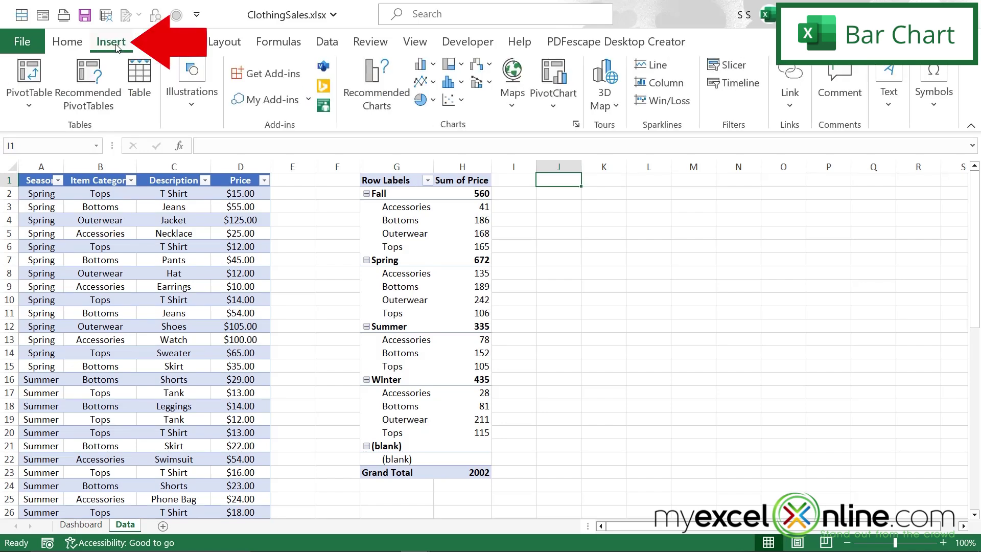
pyautogui.click(434, 67)
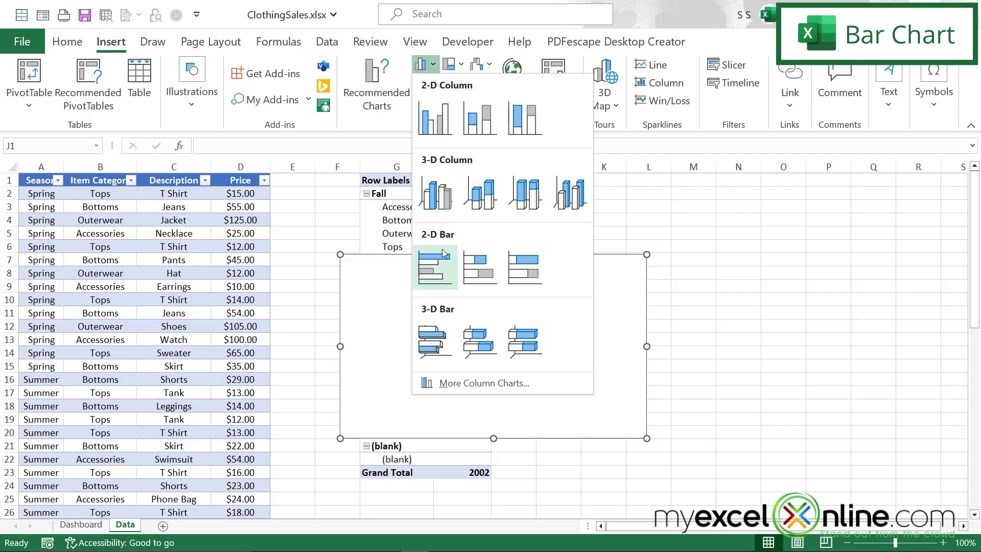
pyautogui.click(432, 280)
# Set the bar chart's data source to the pivot range G1:H23.
pyautogui.rightClick(532, 318)
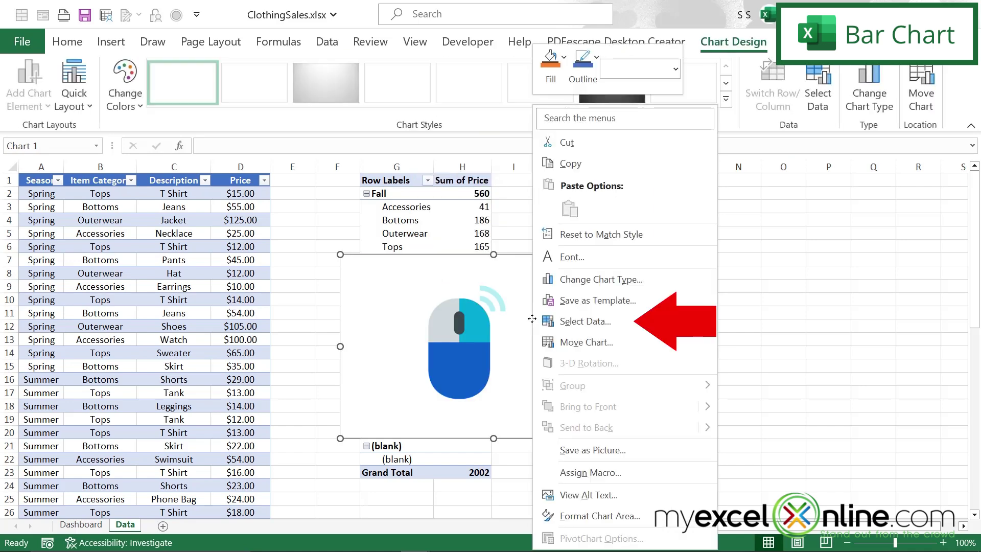
pyautogui.click(586, 321)
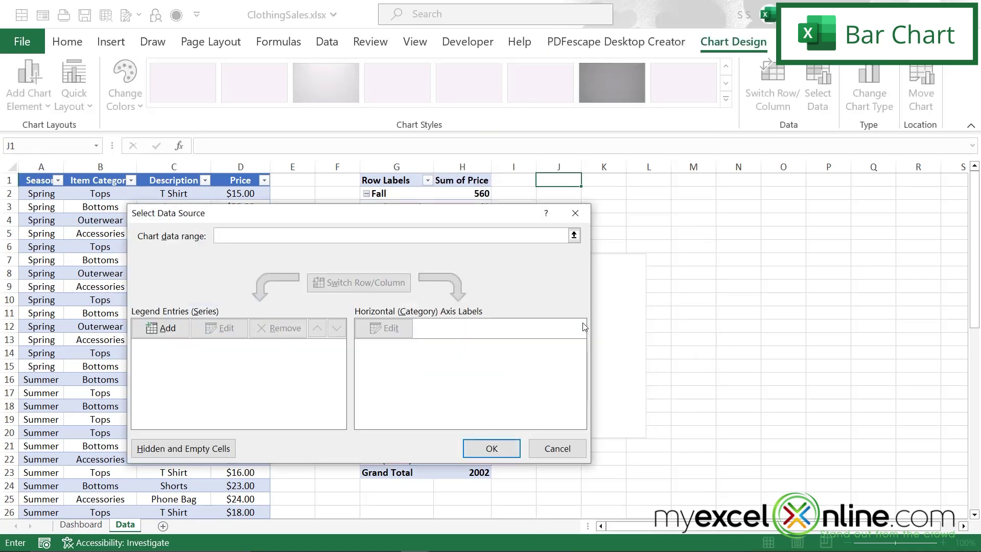
pyautogui.click(574, 236)
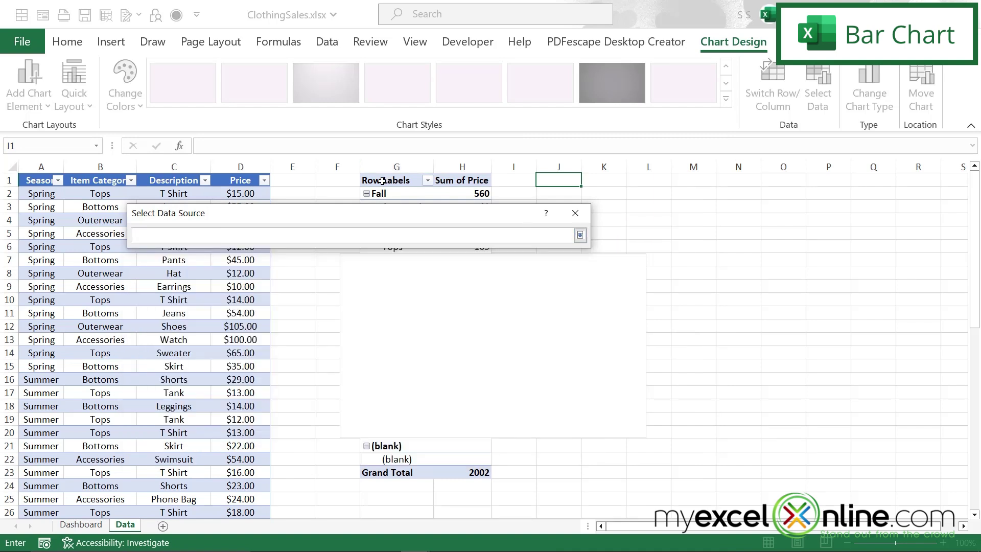
pyautogui.moveTo(383, 181); pyautogui.dragTo(490, 472)
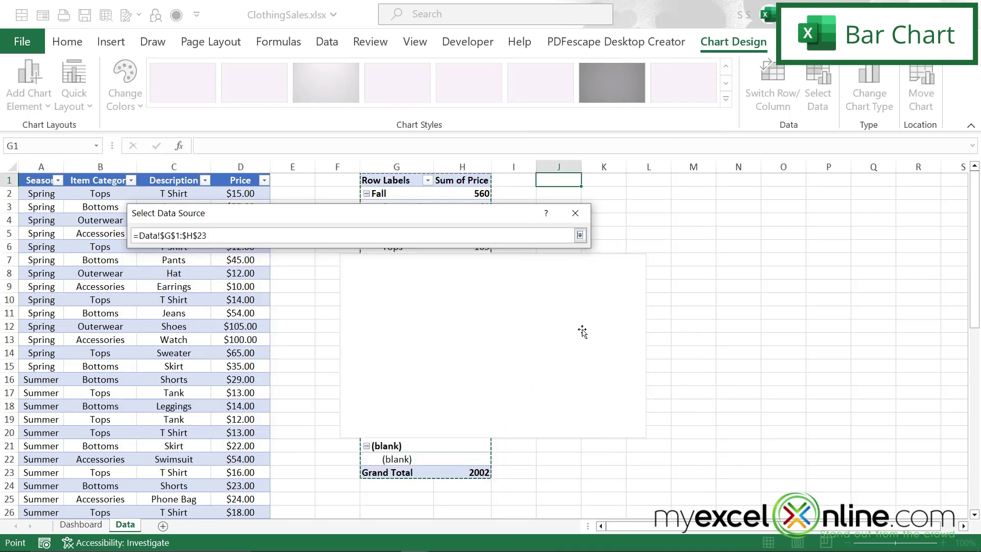
pyautogui.click(580, 236)
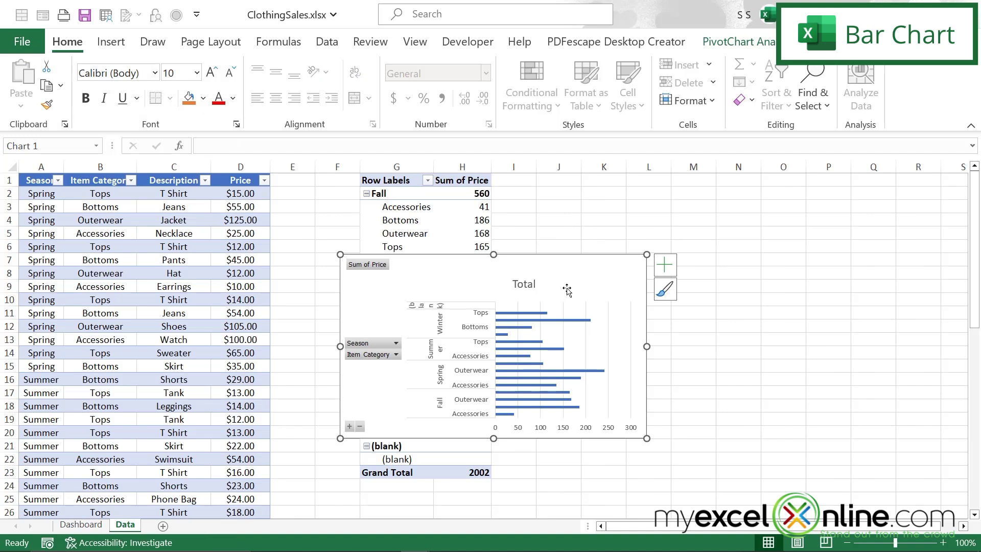
# Cut the bar chart from the Data sheet and paste it onto the Dashboard sheet at A1.
pyautogui.moveTo(567, 285); pyautogui.dragTo(739, 226)
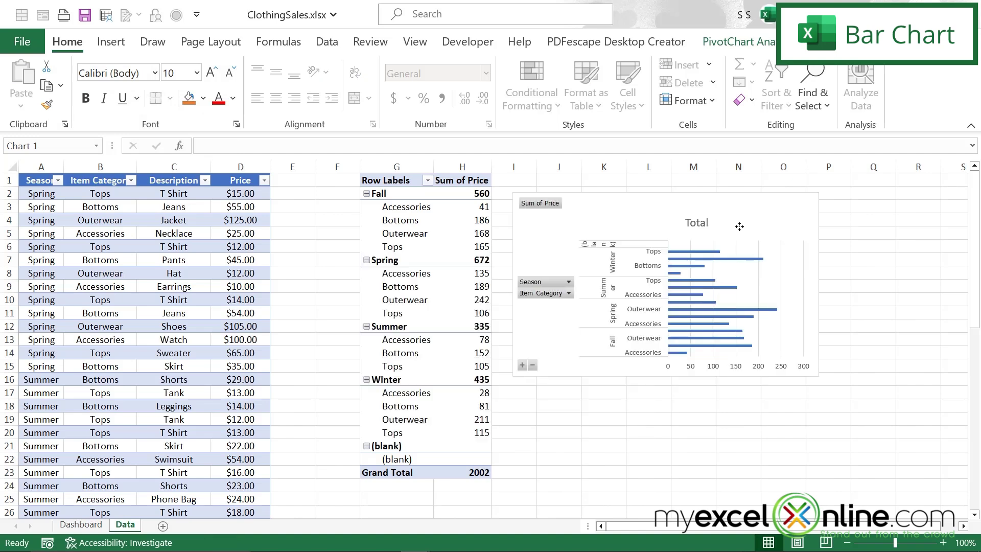
pyautogui.click(739, 226)
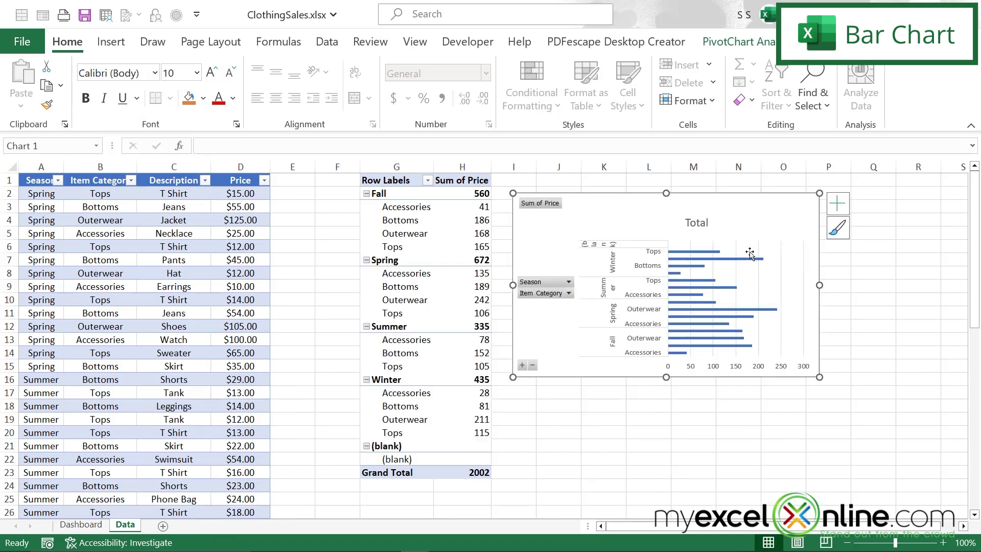
pyautogui.rightClick(738, 212)
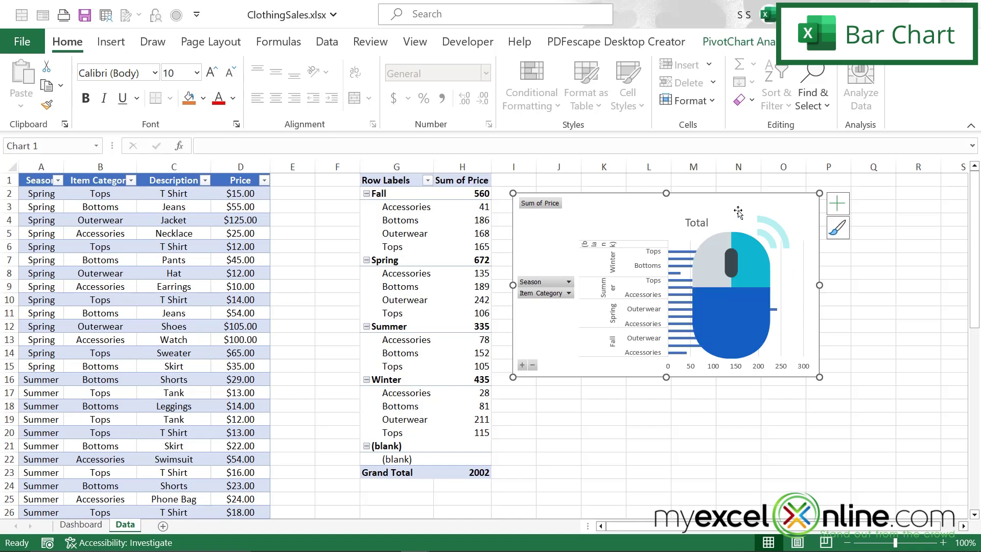
pyautogui.click(770, 124)
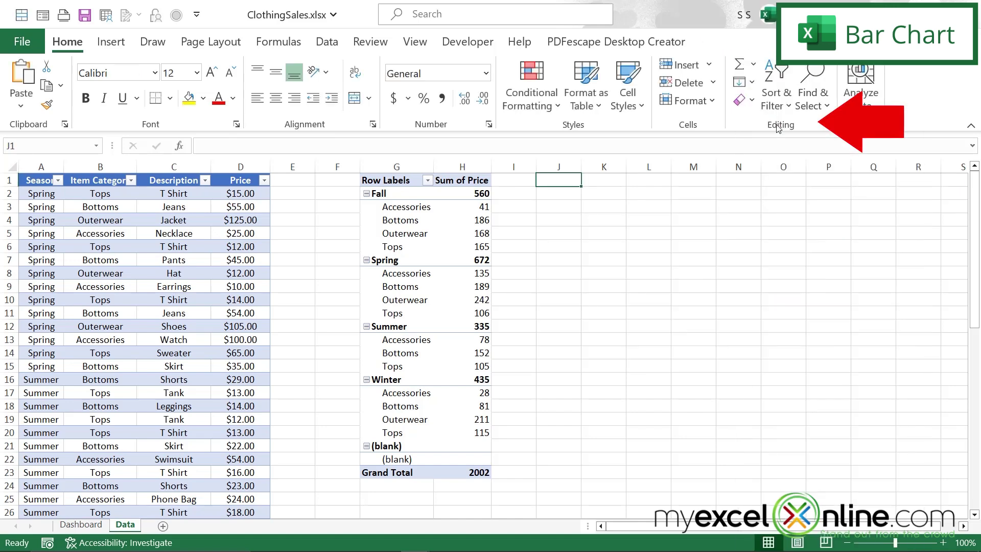
pyautogui.click(76, 525)
pyautogui.rightClick(49, 183)
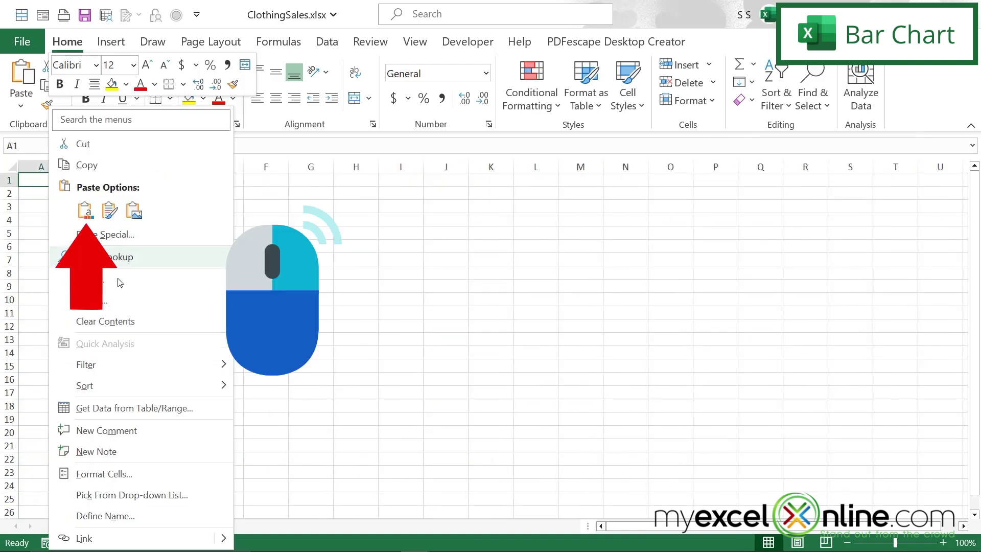
pyautogui.click(85, 212)
pyautogui.click(89, 213)
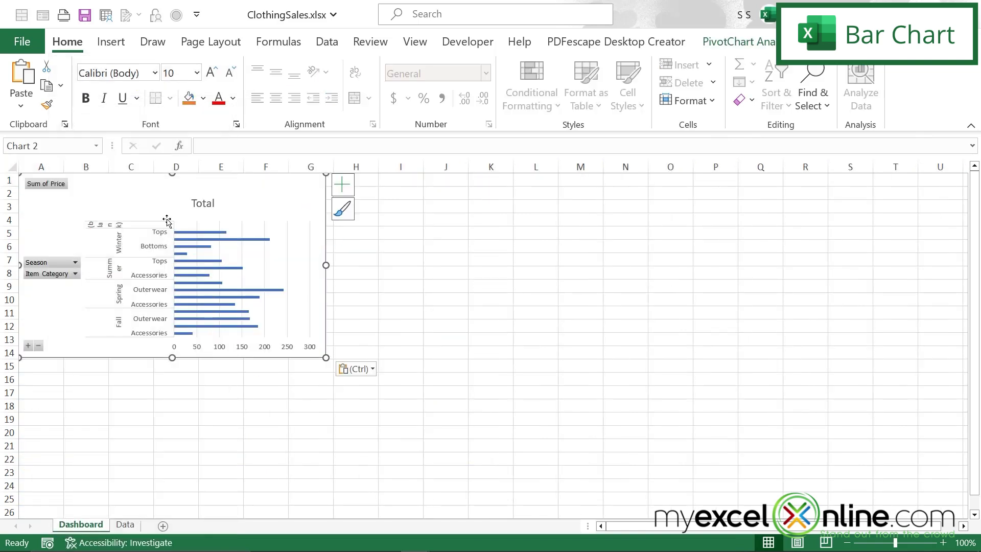
# Stretch the dashboard bar chart down to about row 26, then return to the Data sheet.
pyautogui.moveTo(326, 358); pyautogui.dragTo(340, 508)
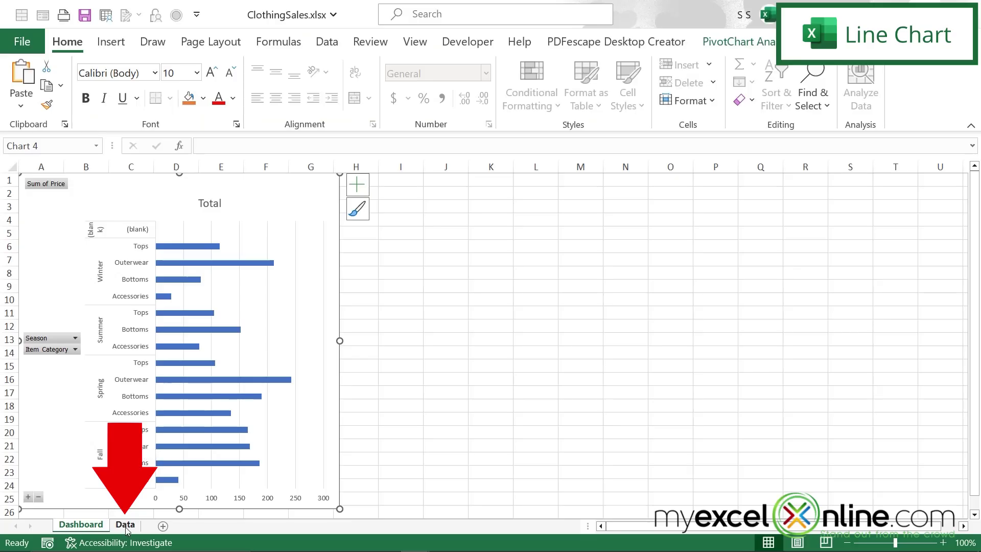
pyautogui.click(125, 525)
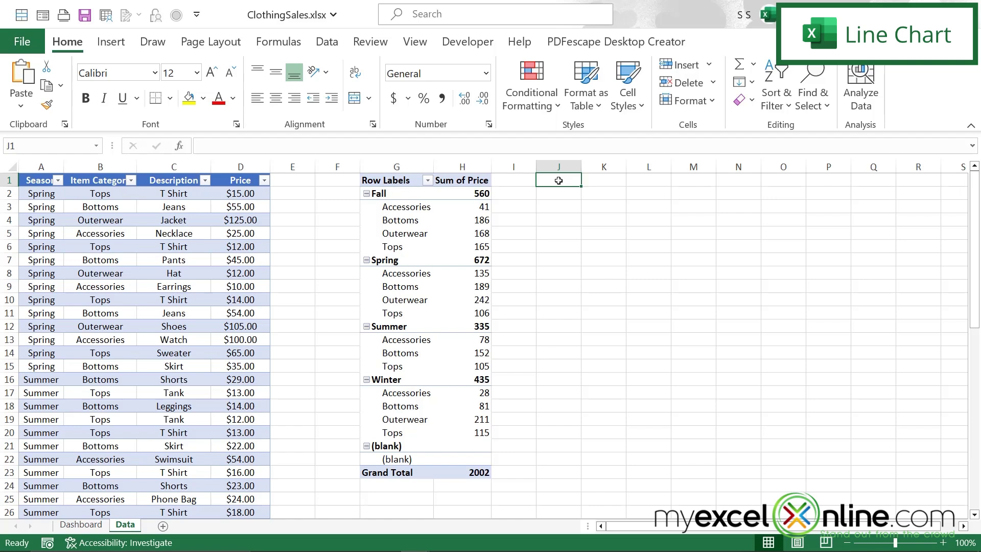
# Insert a second PivotTable from the Table2 data range at cell J1.
pyautogui.click(114, 45)
pyautogui.click(36, 103)
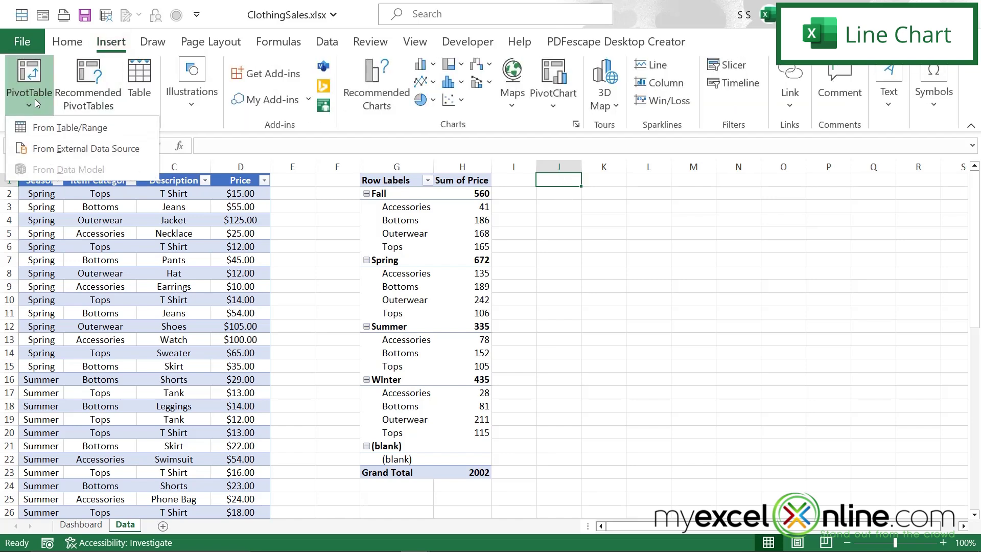
pyautogui.click(53, 129)
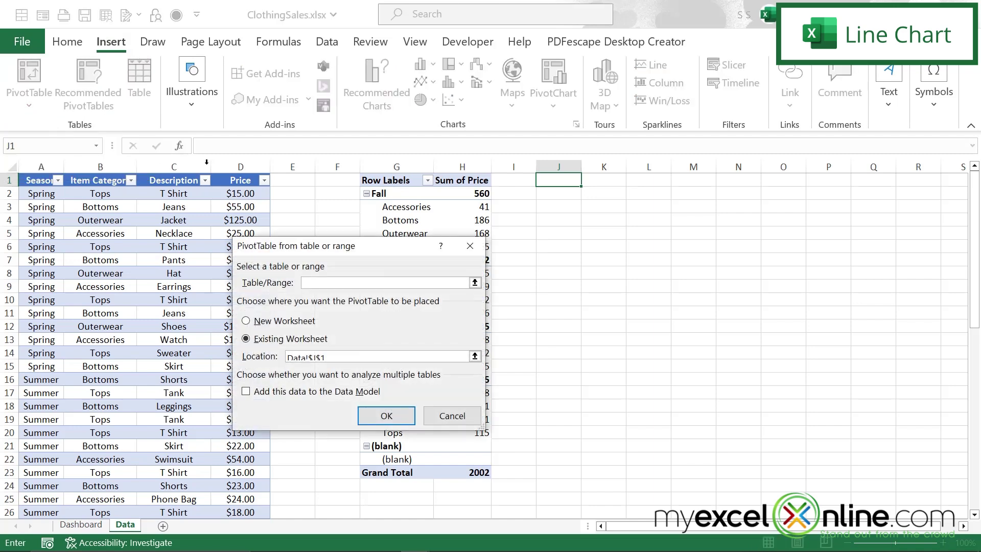
pyautogui.click(475, 282)
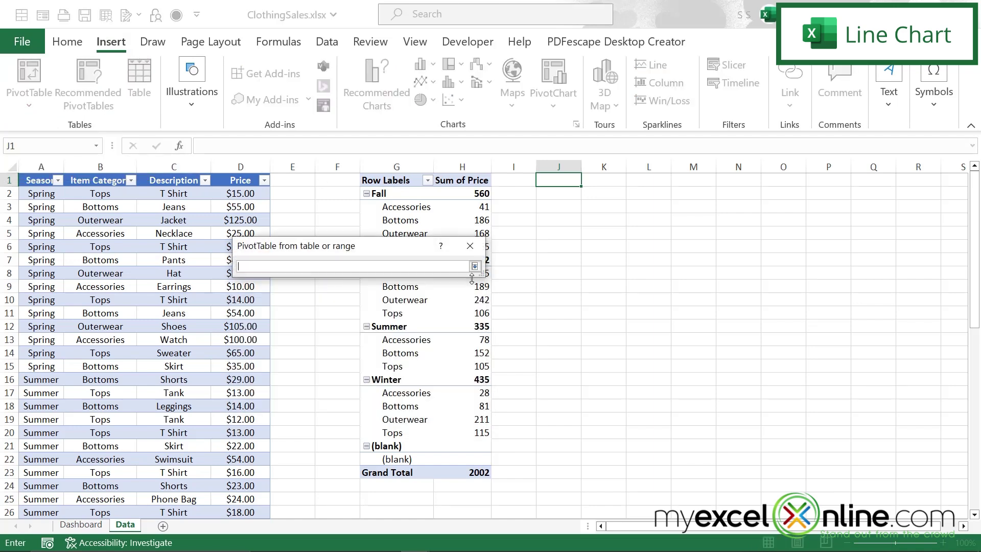
pyautogui.moveTo(41, 166); pyautogui.dragTo(241, 169)
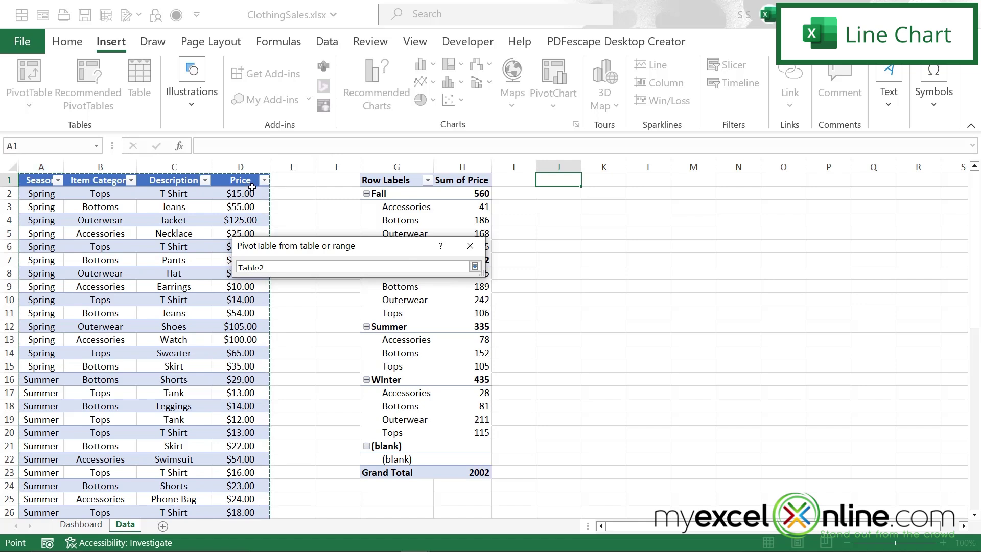
pyautogui.click(475, 266)
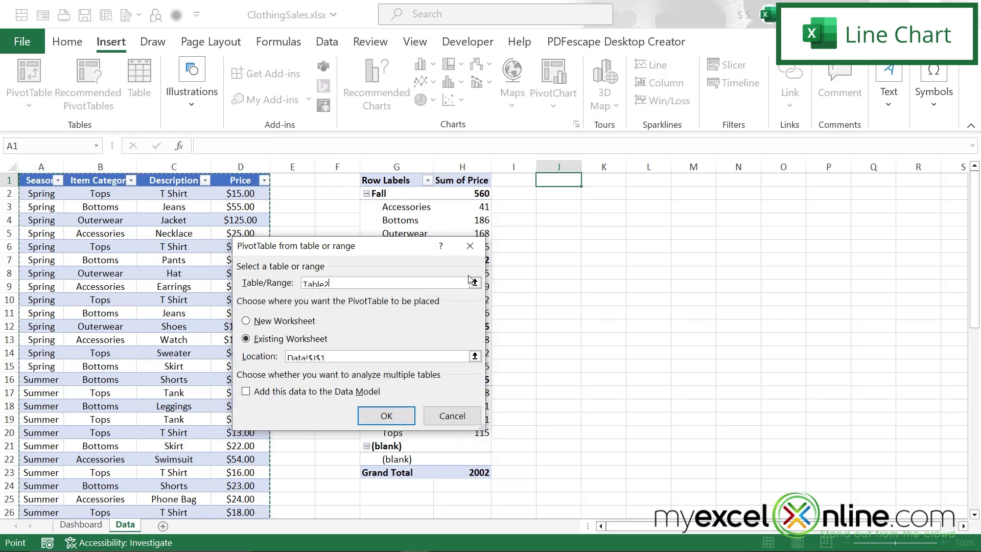
pyautogui.click(401, 422)
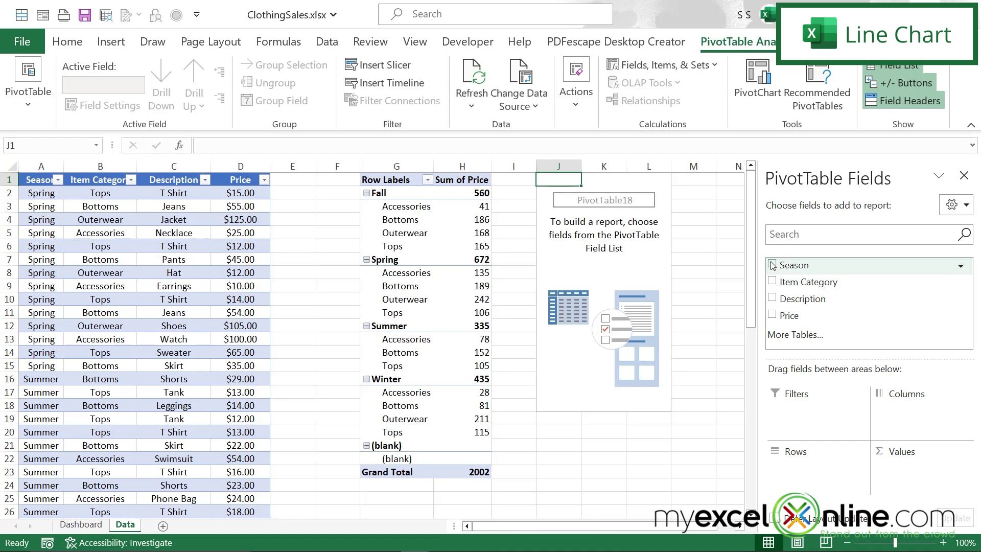
# Sum Price with Season as rows and Item Category as columns, then close the field list.
pyautogui.click(773, 265)
pyautogui.click(777, 281)
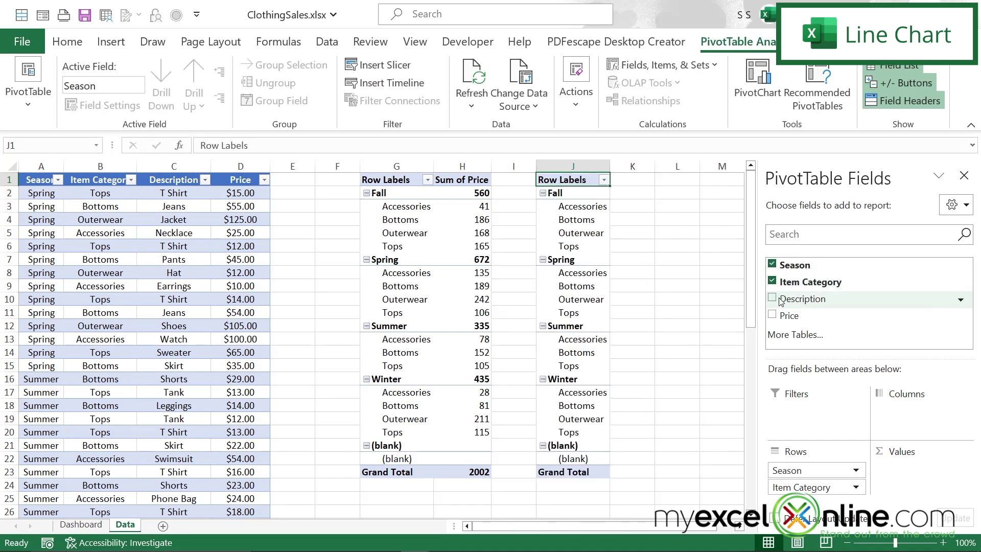
pyautogui.click(772, 316)
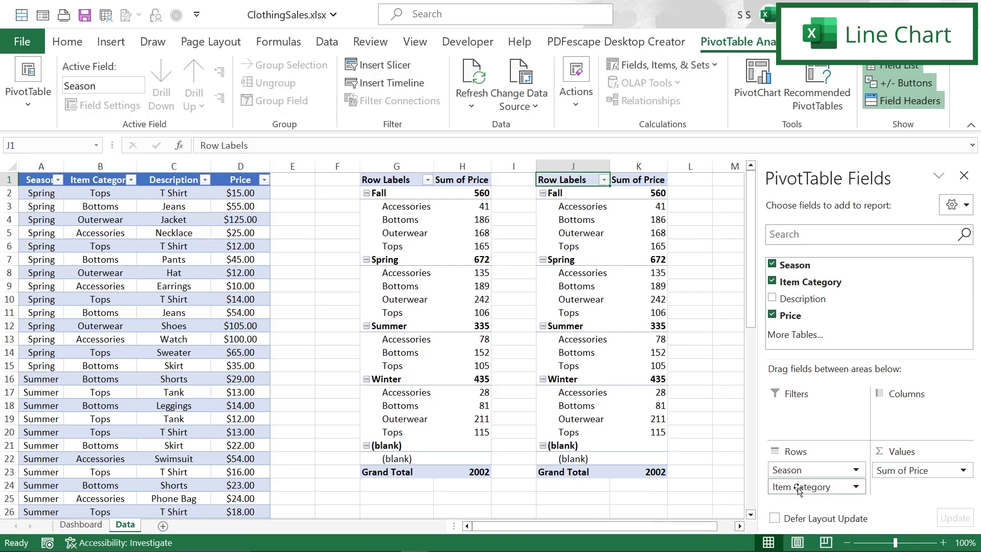
pyautogui.moveTo(800, 488); pyautogui.dragTo(920, 423)
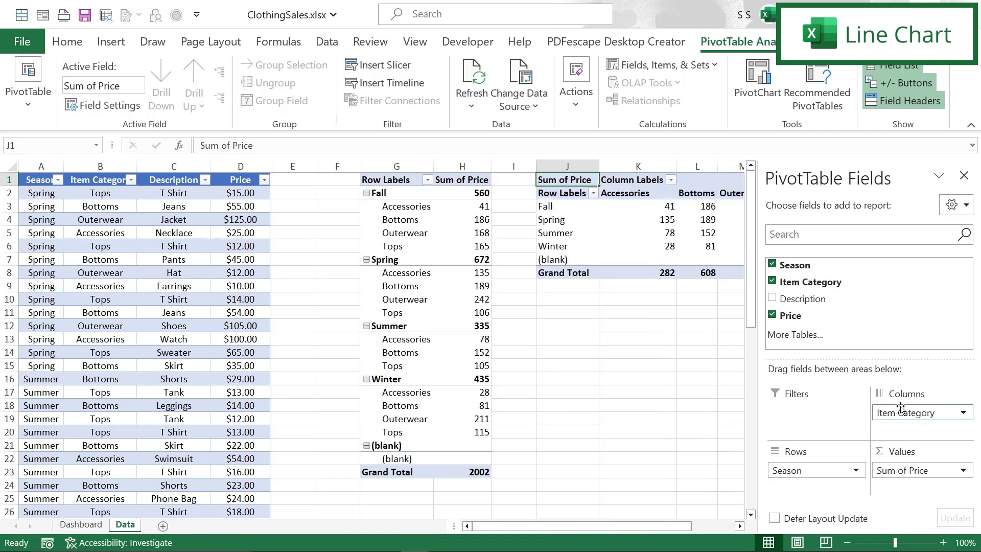
pyautogui.click(964, 176)
pyautogui.click(562, 311)
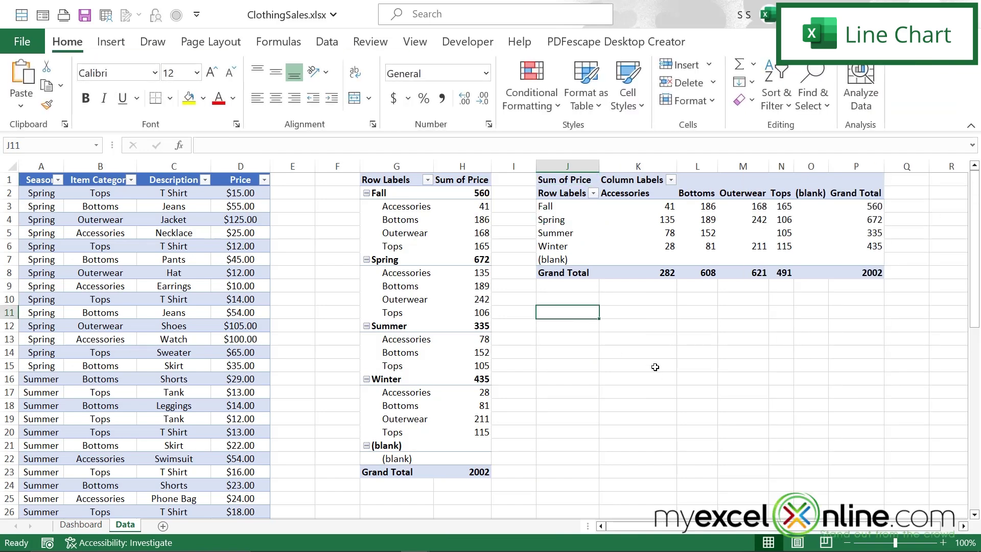
# Insert a basic 2-D line chart on the Data sheet.
pyautogui.click(111, 42)
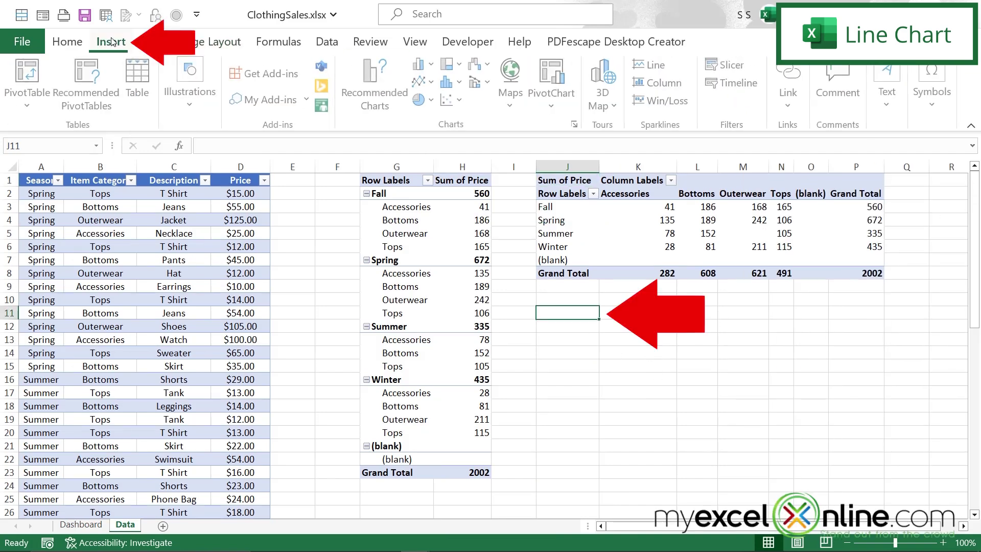
pyautogui.click(435, 83)
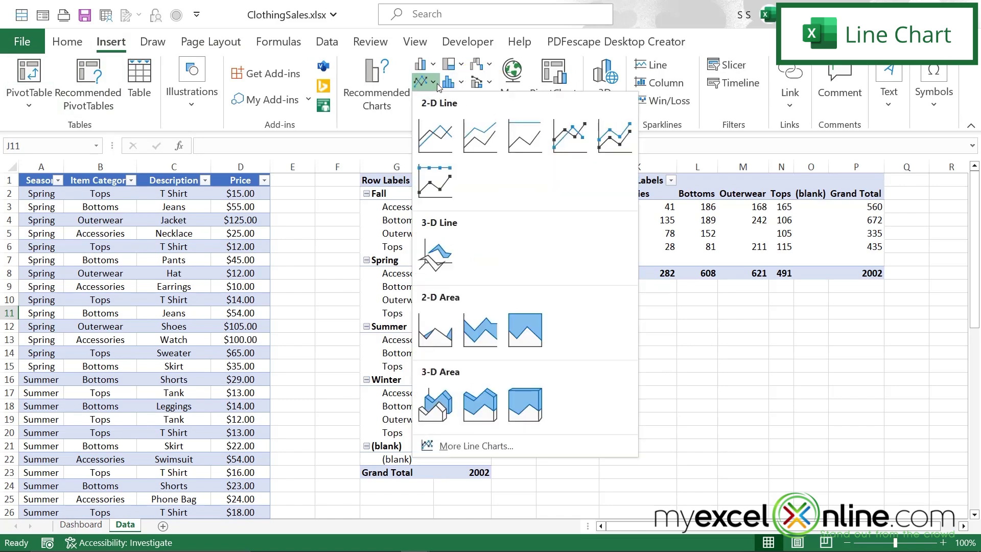
pyautogui.click(437, 134)
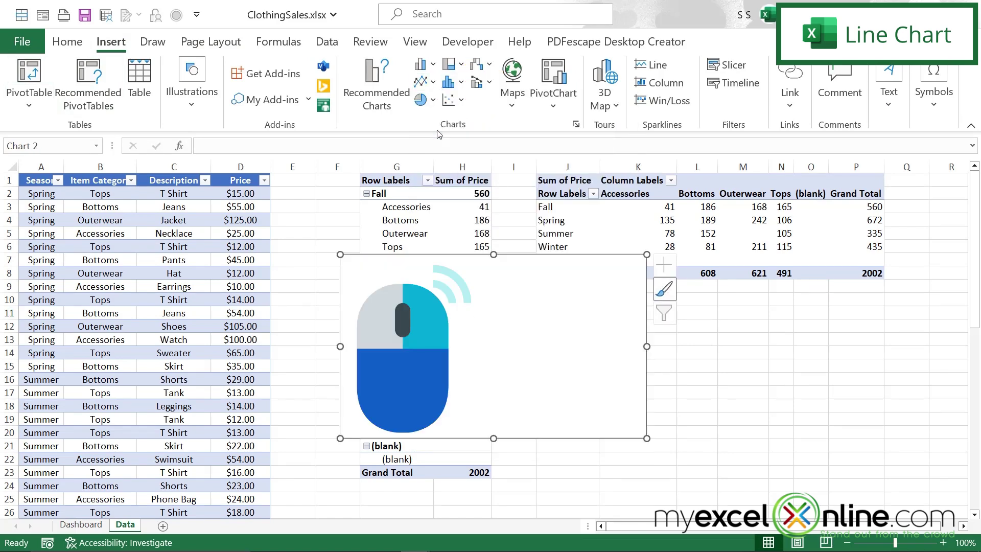
# Set the line chart's data source to the new pivot range J1:P9.
pyautogui.rightClick(470, 323)
pyautogui.click(506, 321)
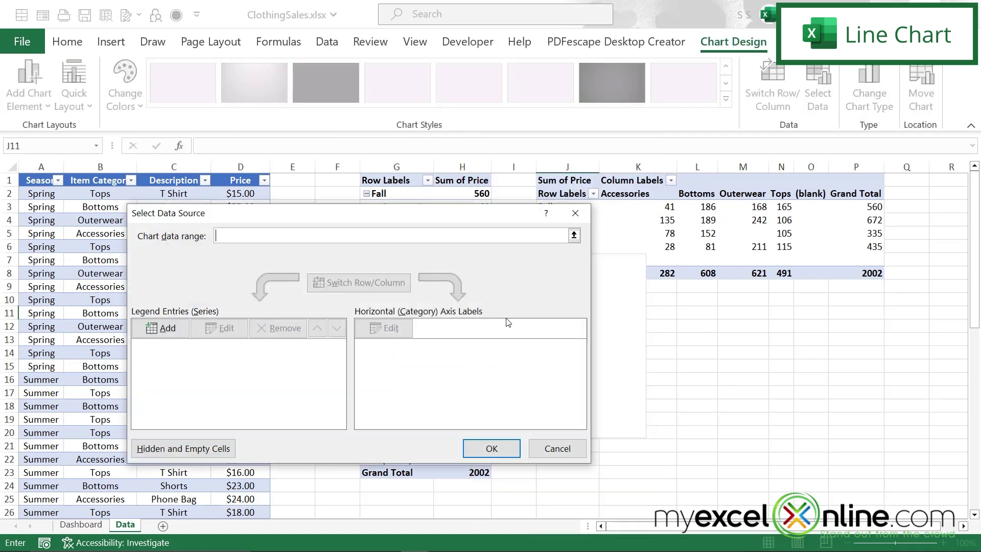
pyautogui.click(574, 236)
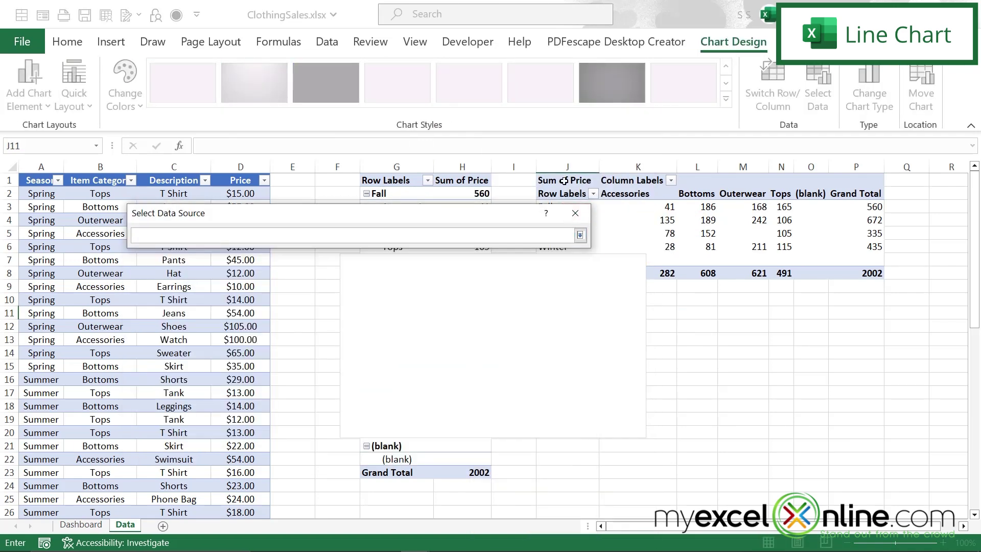
pyautogui.moveTo(563, 180); pyautogui.dragTo(860, 272)
pyautogui.click(580, 235)
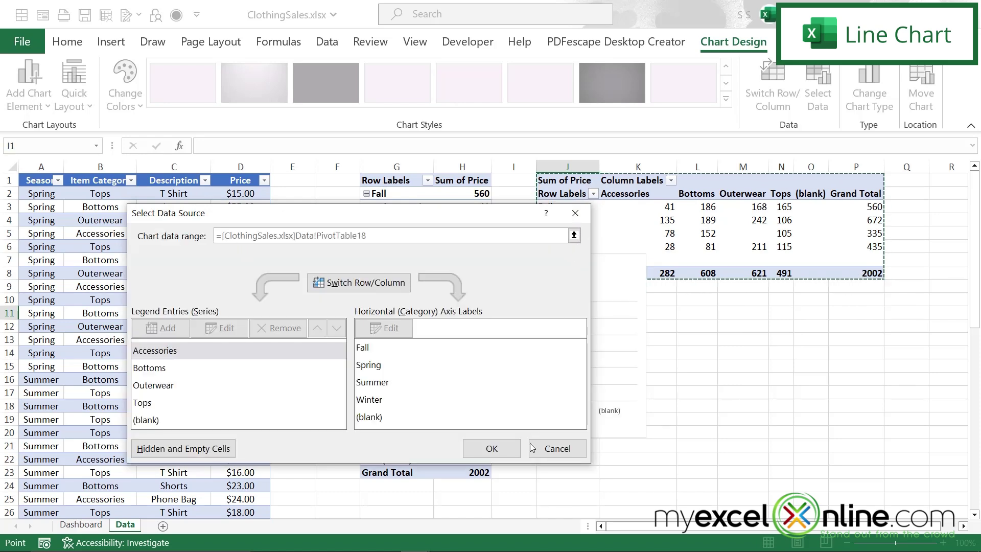
pyautogui.click(491, 450)
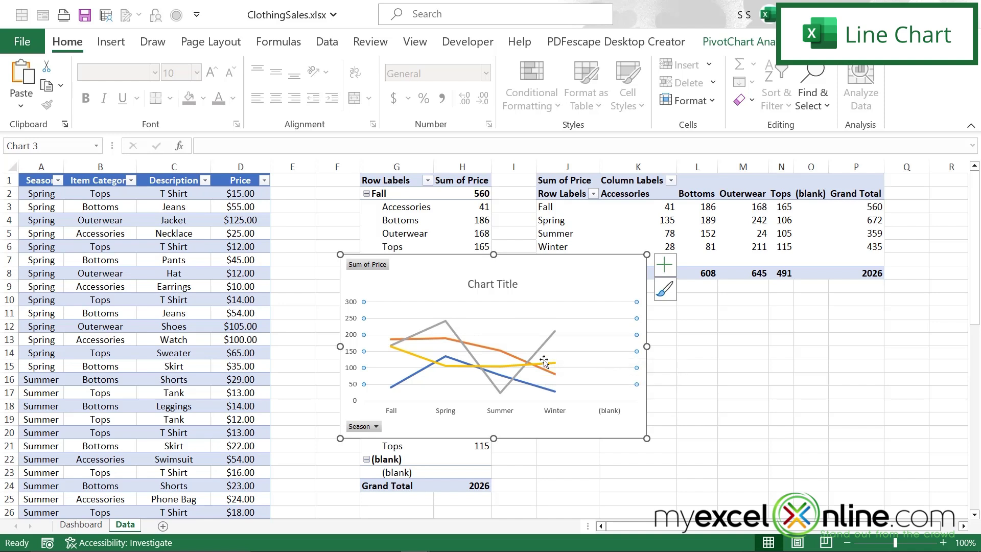
# Add a legend at the bottom of the line chart listing each item category.
pyautogui.moveTo(542, 356)
pyautogui.click(544, 272)
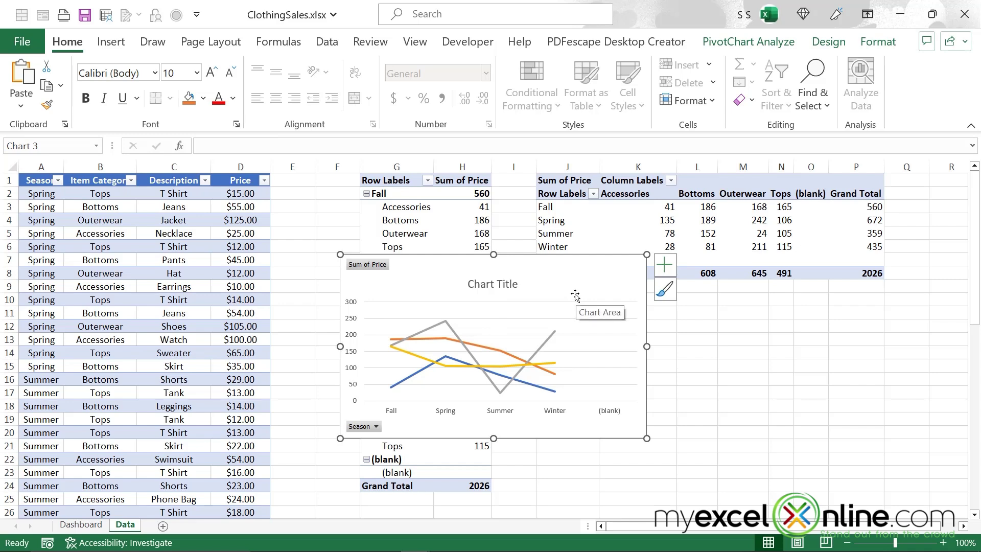
pyautogui.click(828, 42)
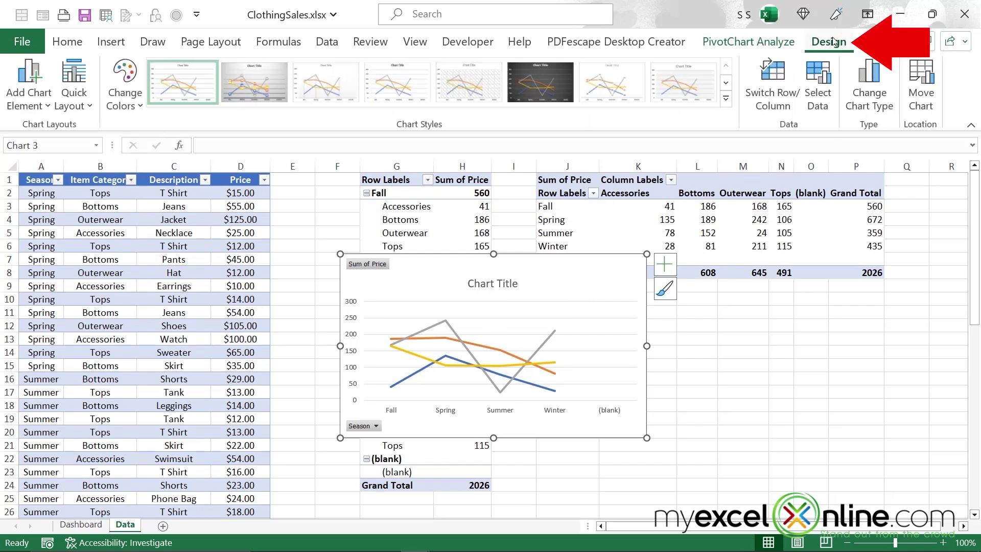
pyautogui.click(47, 105)
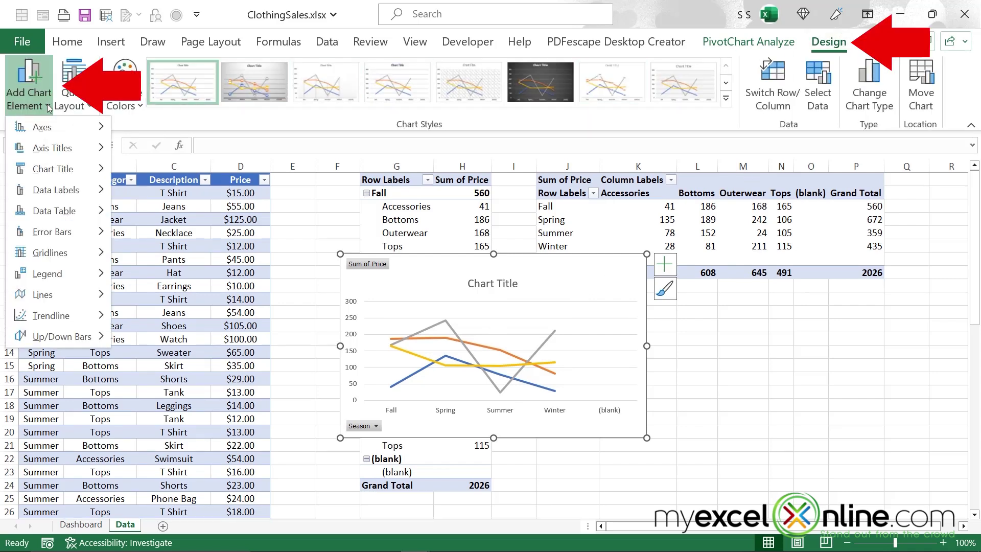
pyautogui.moveTo(45, 279)
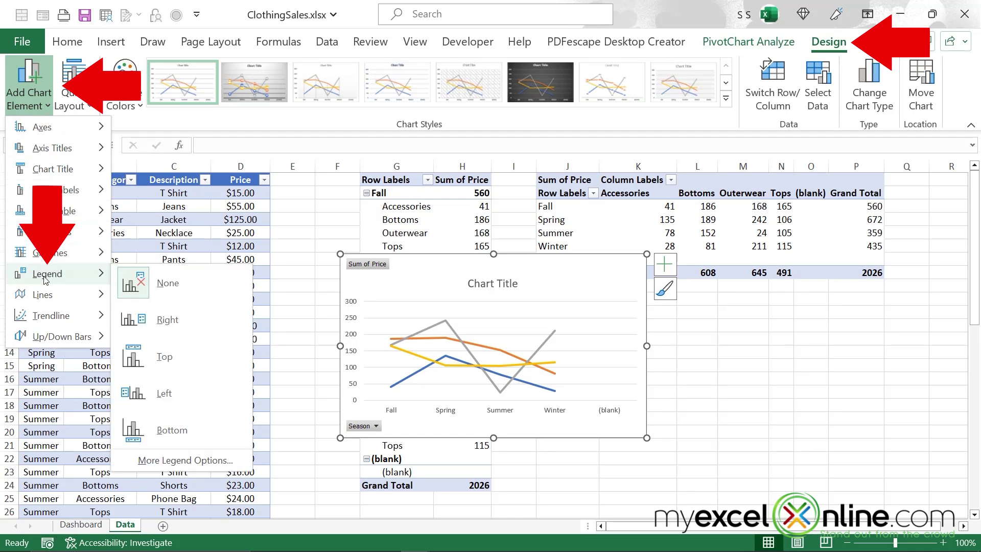
pyautogui.click(185, 436)
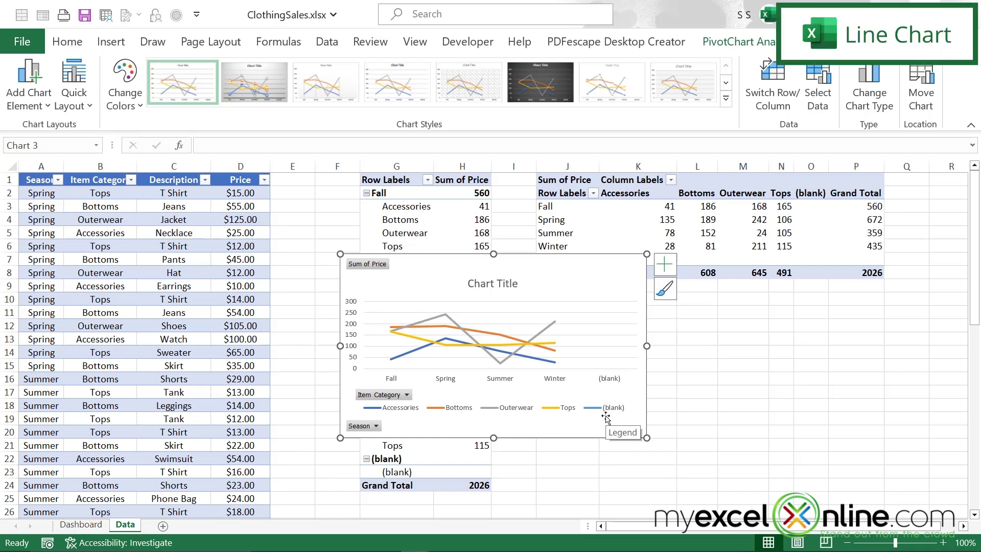
pyautogui.rightClick(572, 278)
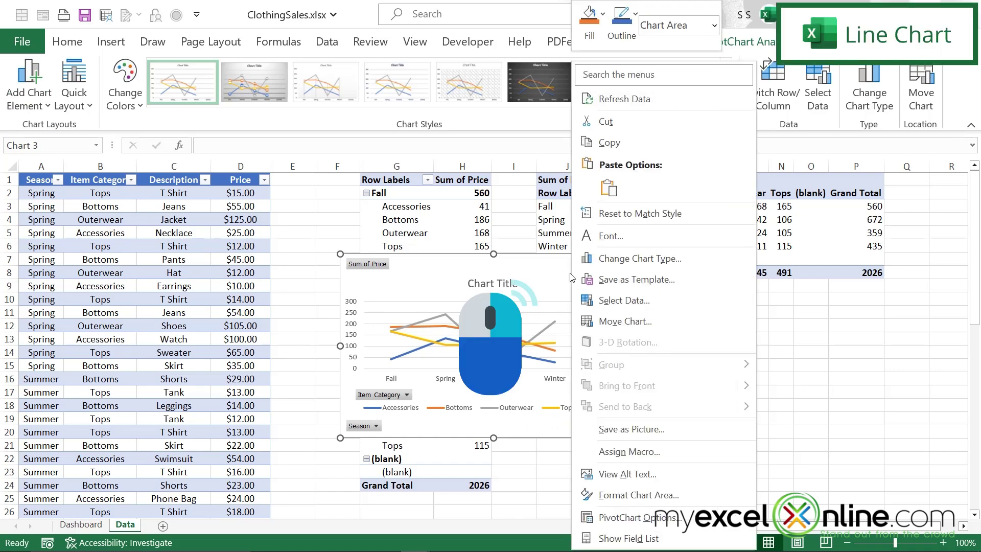
# Cut the line chart and paste it onto the Dashboard sheet at cell K2.
pyautogui.click(605, 121)
pyautogui.click(81, 524)
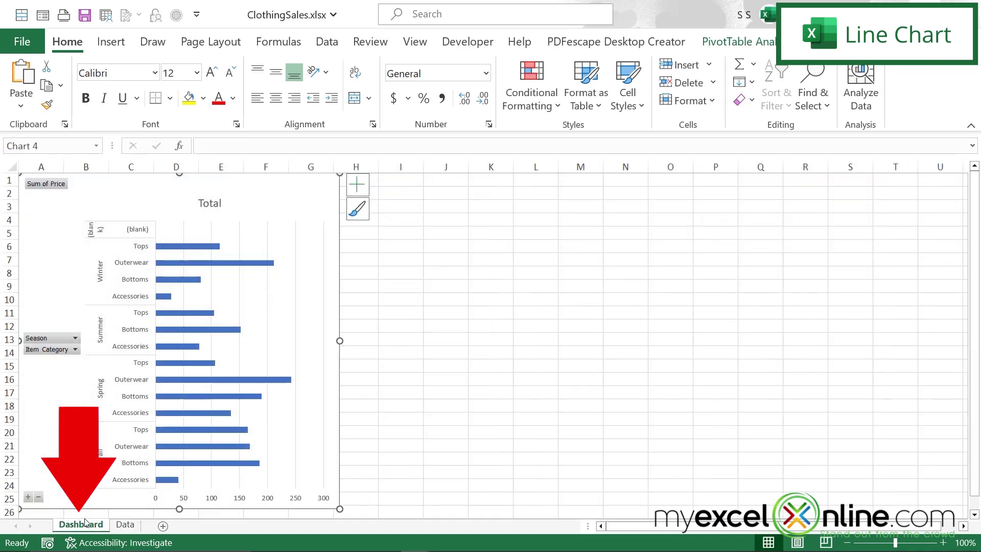
pyautogui.rightClick(482, 188)
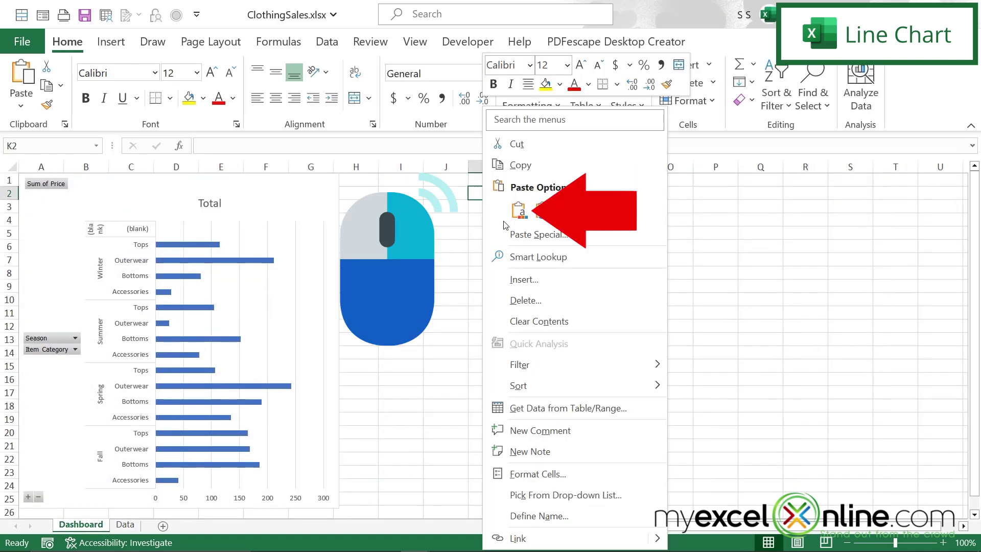
pyautogui.click(519, 210)
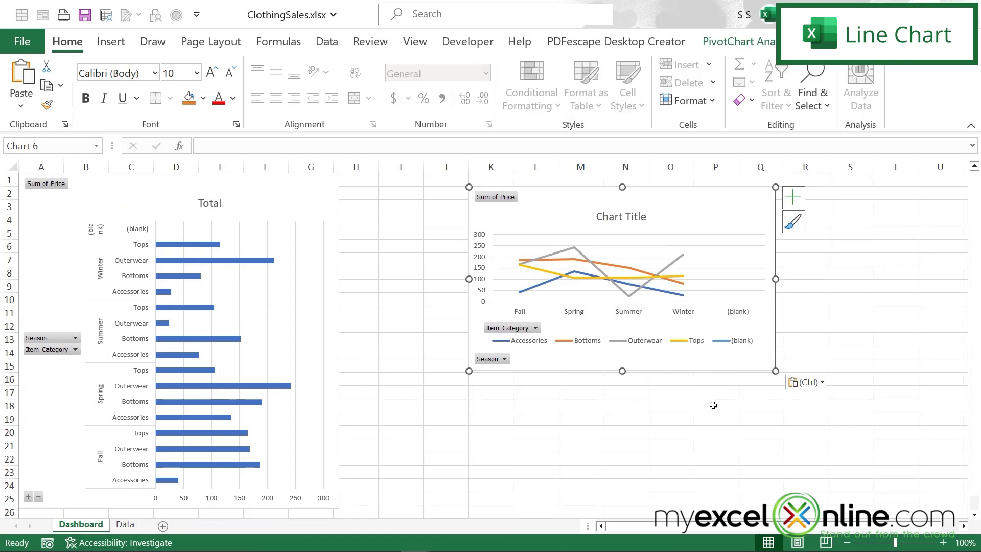
# Enlarge the line chart and position it to span roughly H10 to P25.
pyautogui.moveTo(775, 370); pyautogui.dragTo(892, 412)
pyautogui.moveTo(612, 224); pyautogui.dragTo(487, 321)
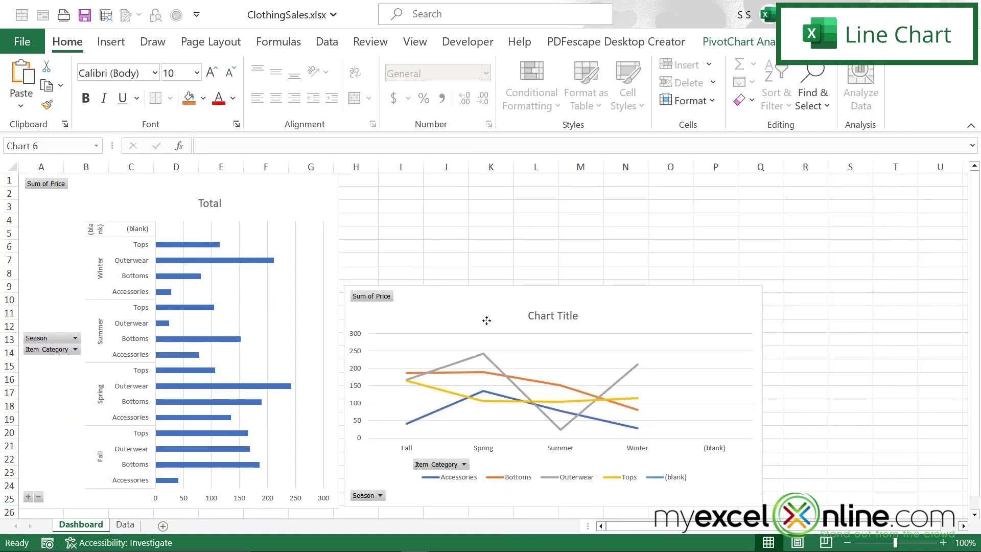
pyautogui.click(486, 320)
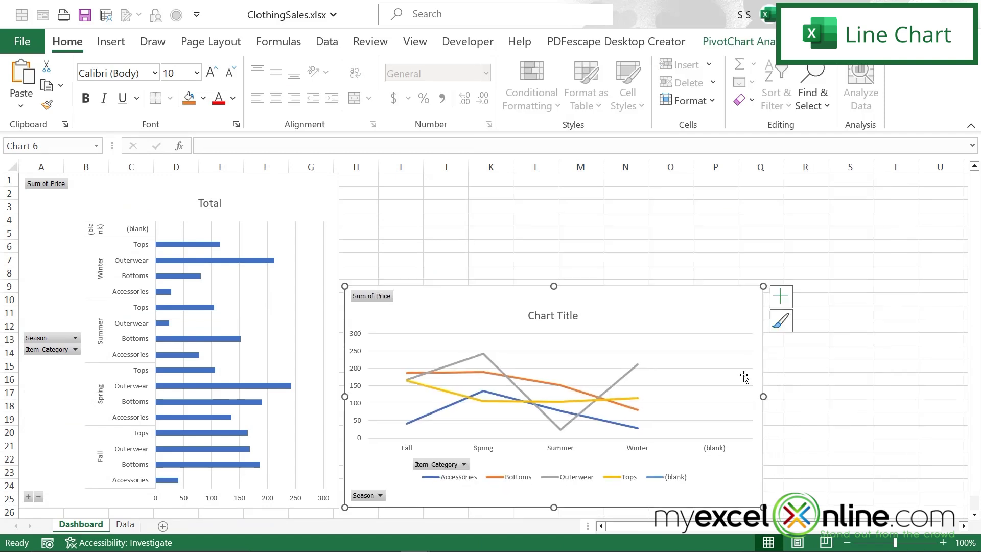
# Retitle the line chart 'Sales By Season By Category'.
pyautogui.click(555, 315)
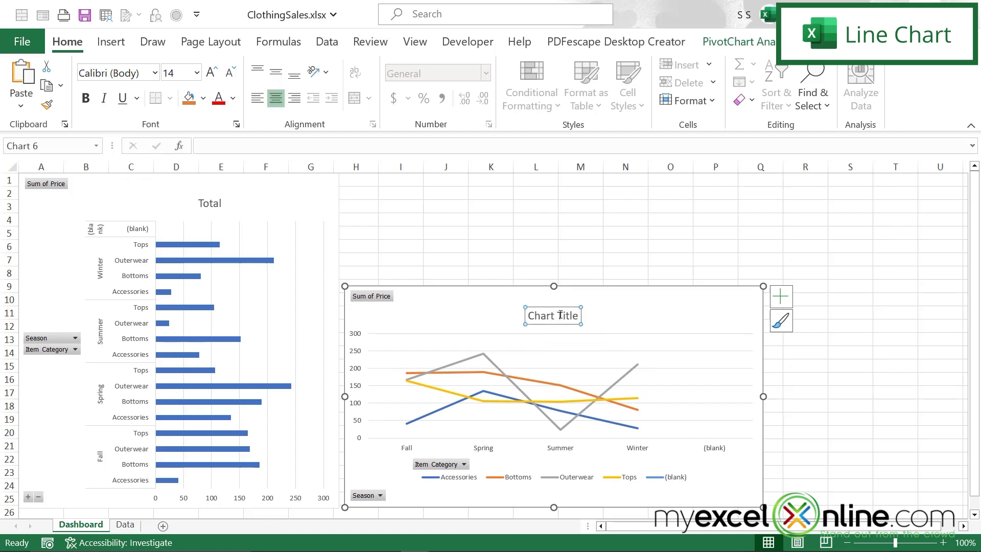
pyautogui.click(532, 315)
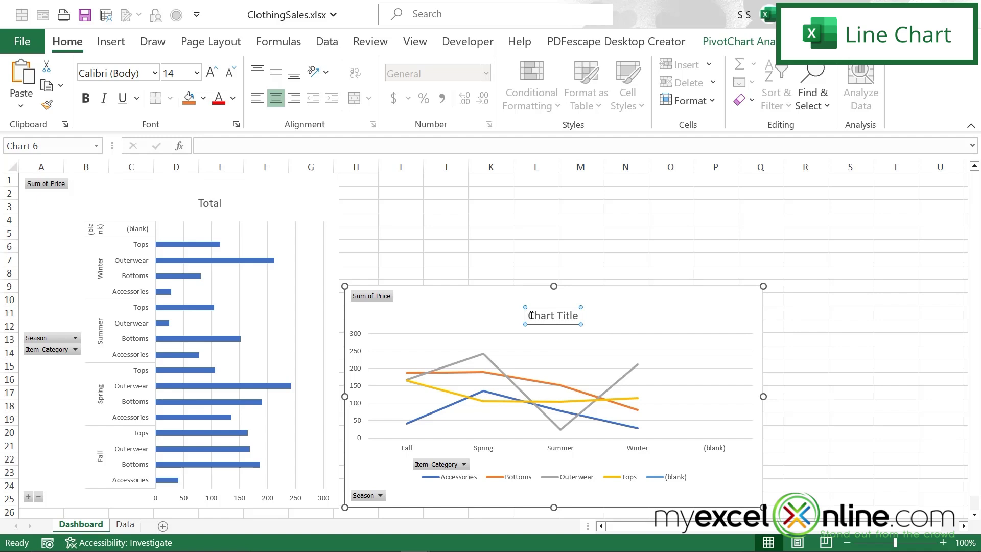
pyautogui.moveTo(529, 315); pyautogui.dragTo(631, 315)
pyautogui.write('S')
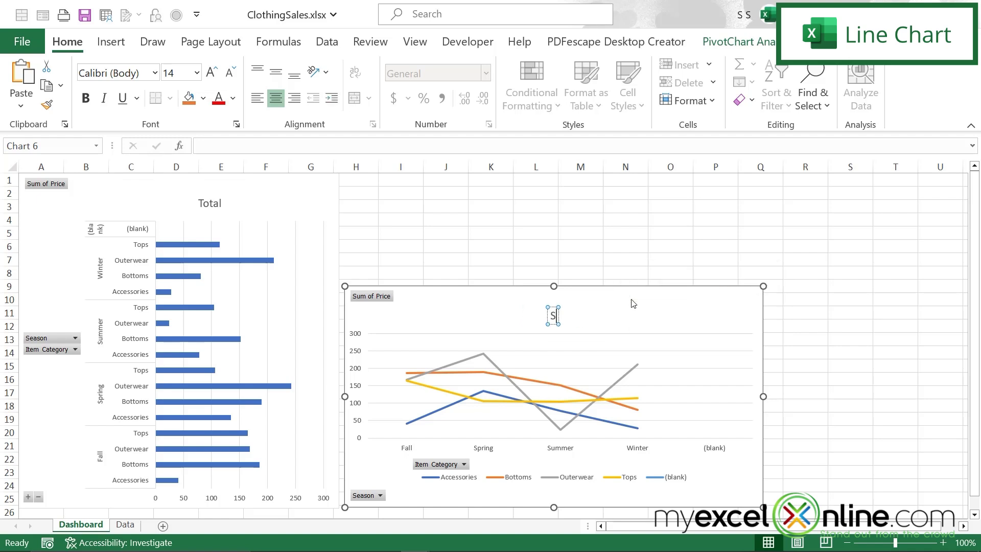
pyautogui.write('ales By')
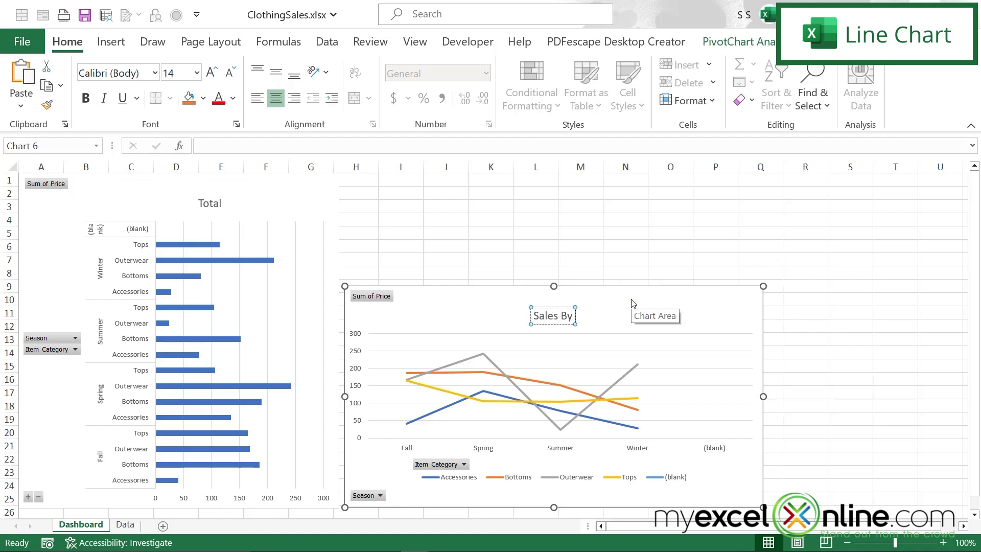
pyautogui.write(' Season By Category')
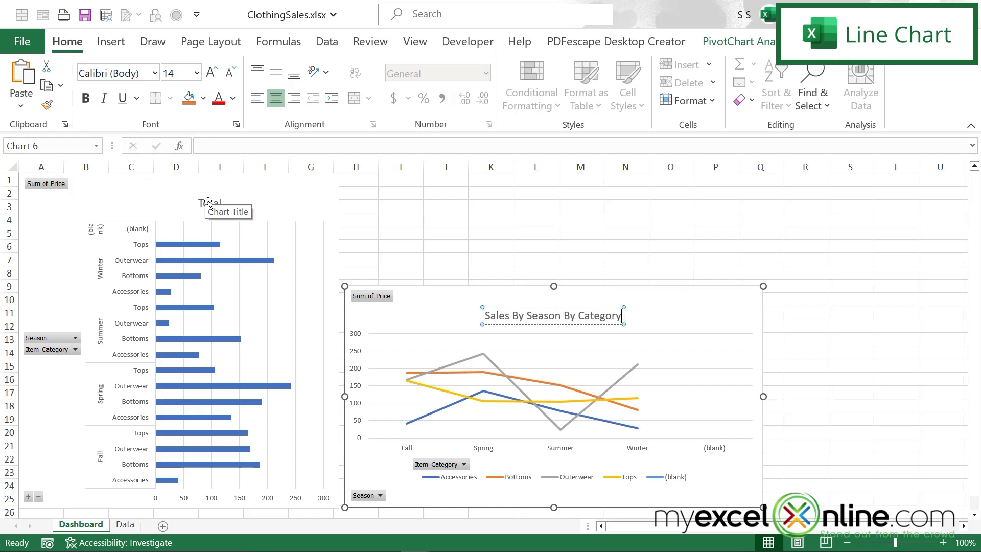
# Replace the bar chart's Total title with 'Sales By Season By Category'.
pyautogui.click(208, 204)
pyautogui.doubleClick(208, 203)
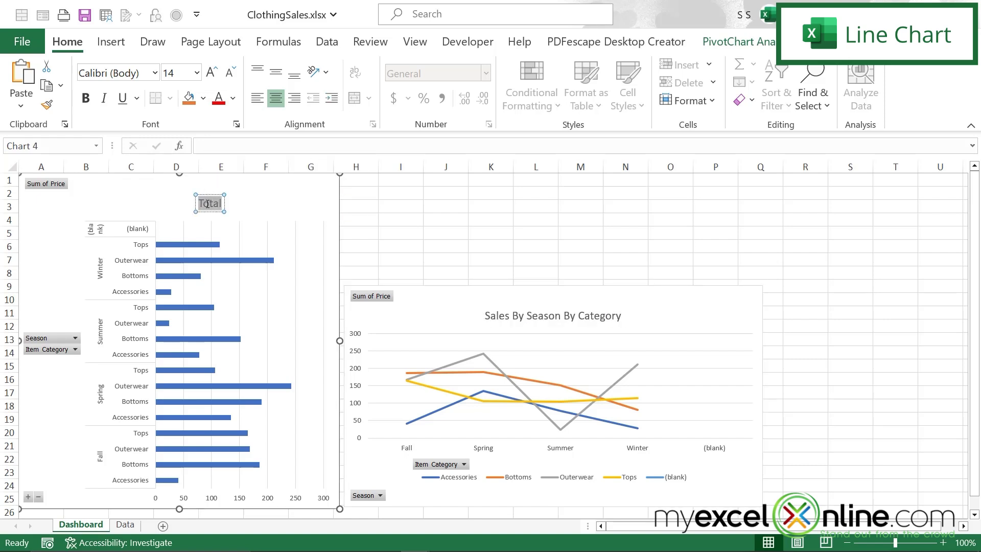
pyautogui.write('Sales By Season By')
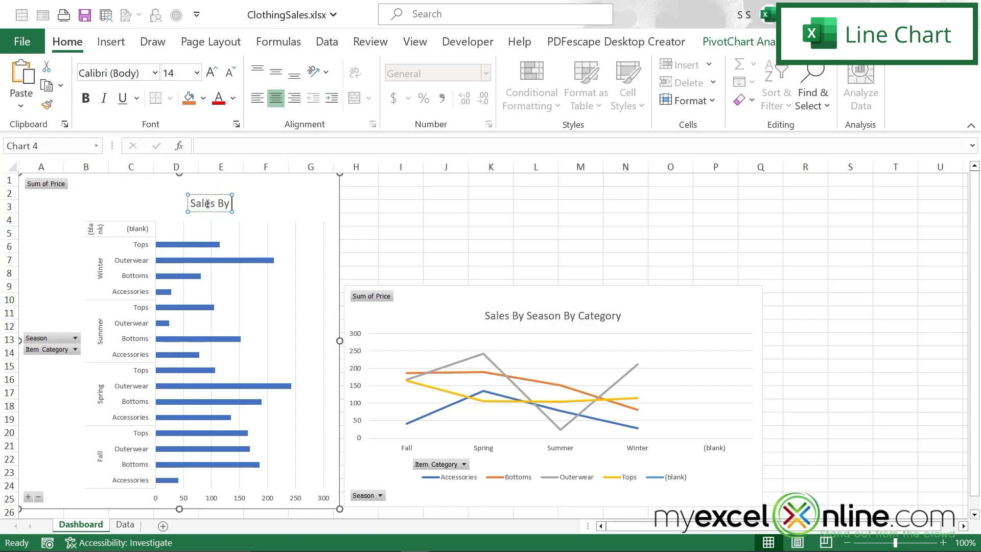
pyautogui.write(' Category')
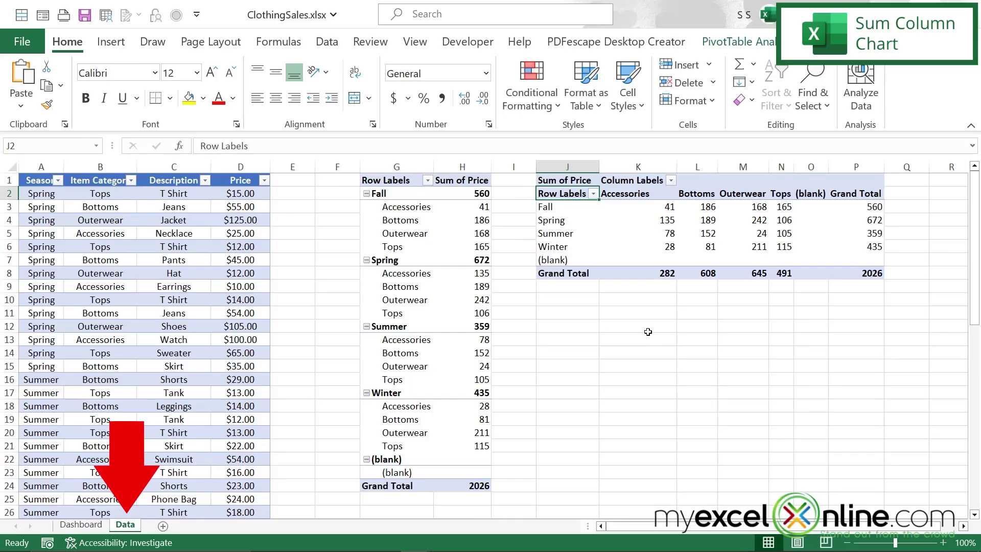
# Insert a blank clustered column chart from an empty cell on the Data sheet.
pyautogui.click(564, 299)
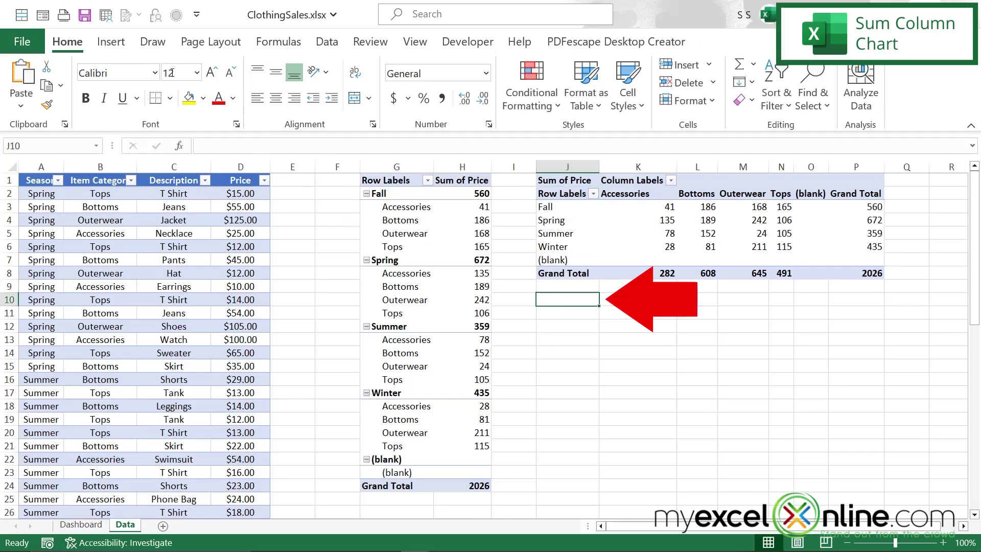
pyautogui.click(108, 40)
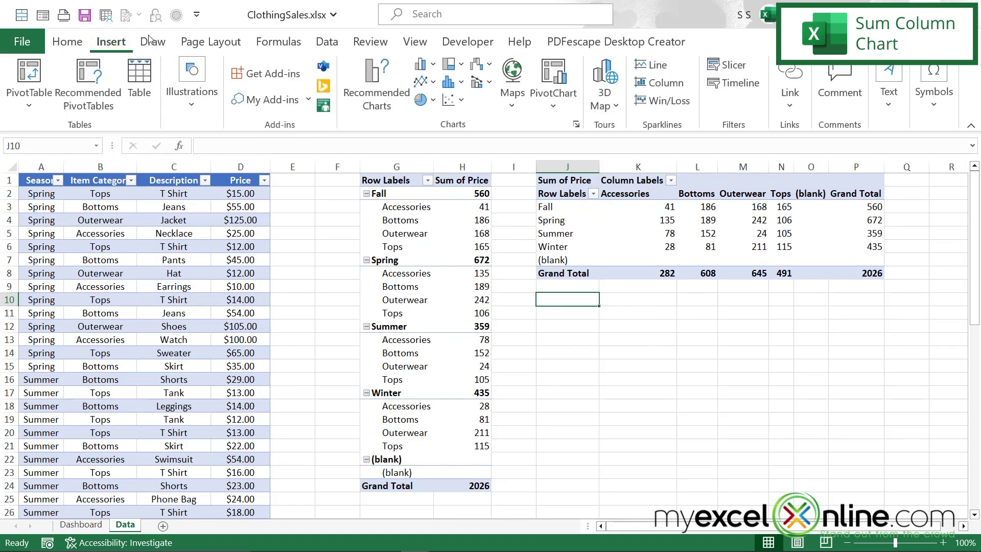
pyautogui.click(433, 65)
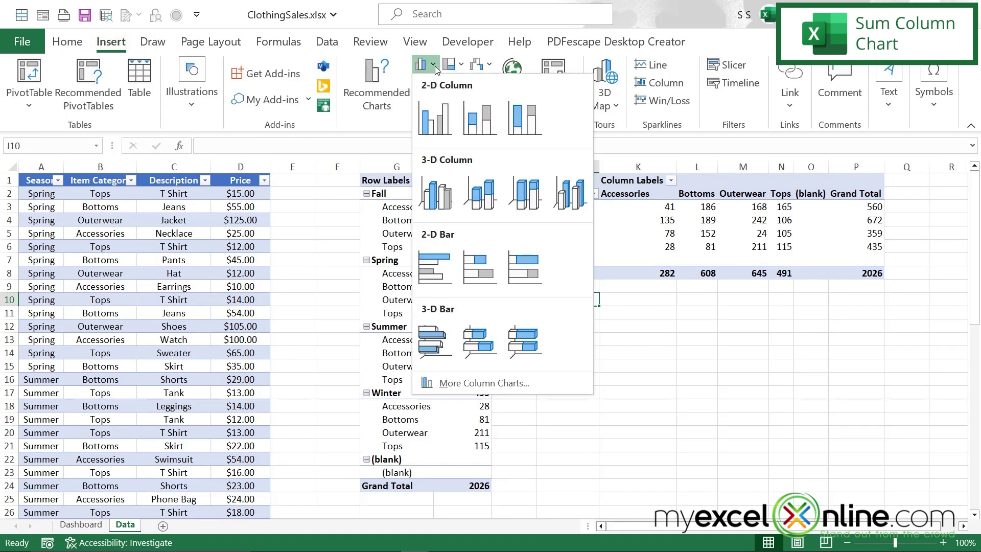
pyautogui.click(440, 120)
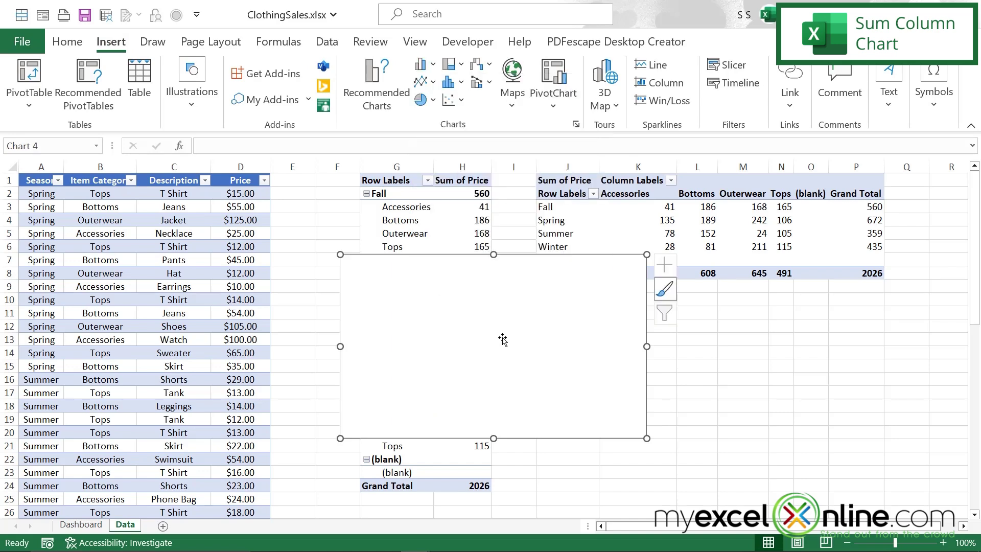
# Set the chart's data source to the season-by-category pivot range J1:P8.
pyautogui.rightClick(504, 339)
pyautogui.click(551, 322)
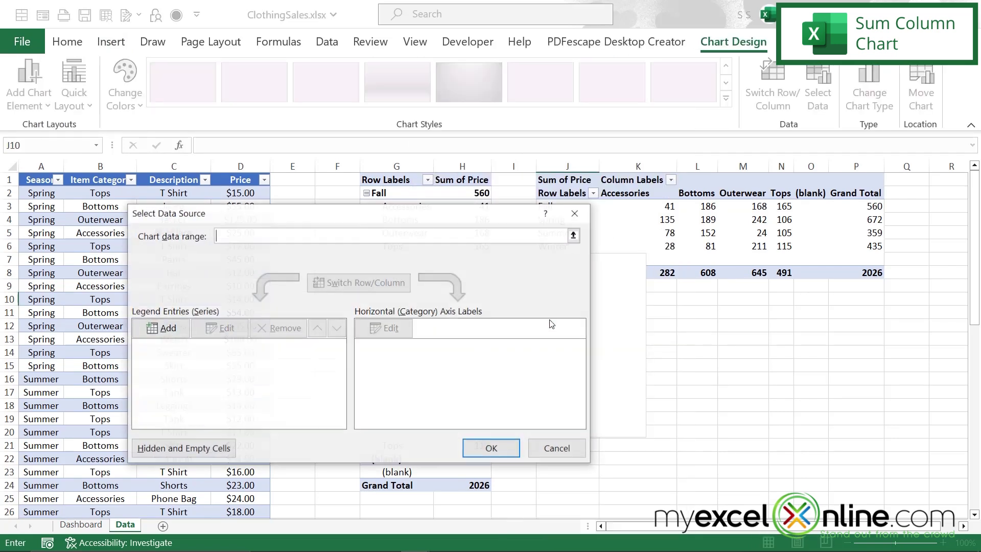
pyautogui.click(574, 236)
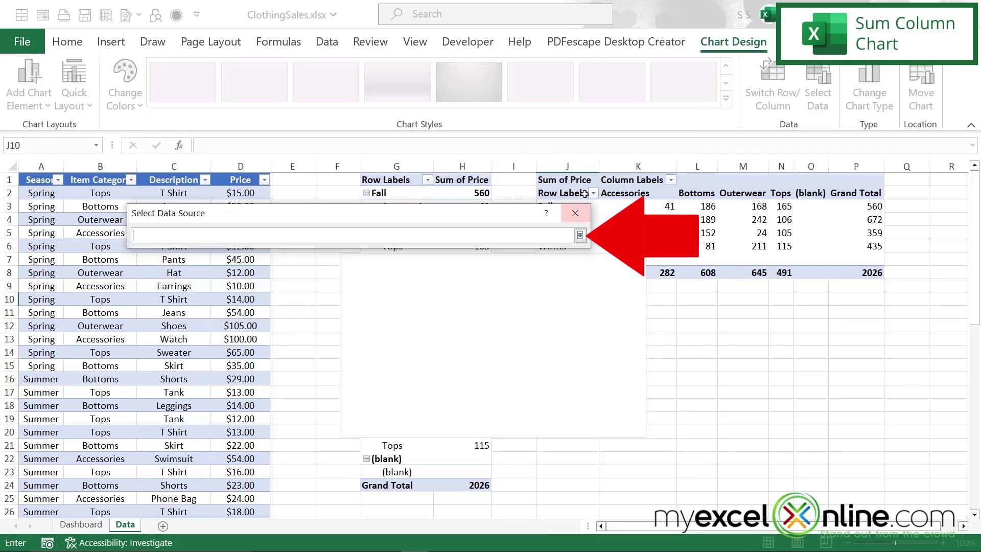
pyautogui.moveTo(562, 179); pyautogui.dragTo(868, 272)
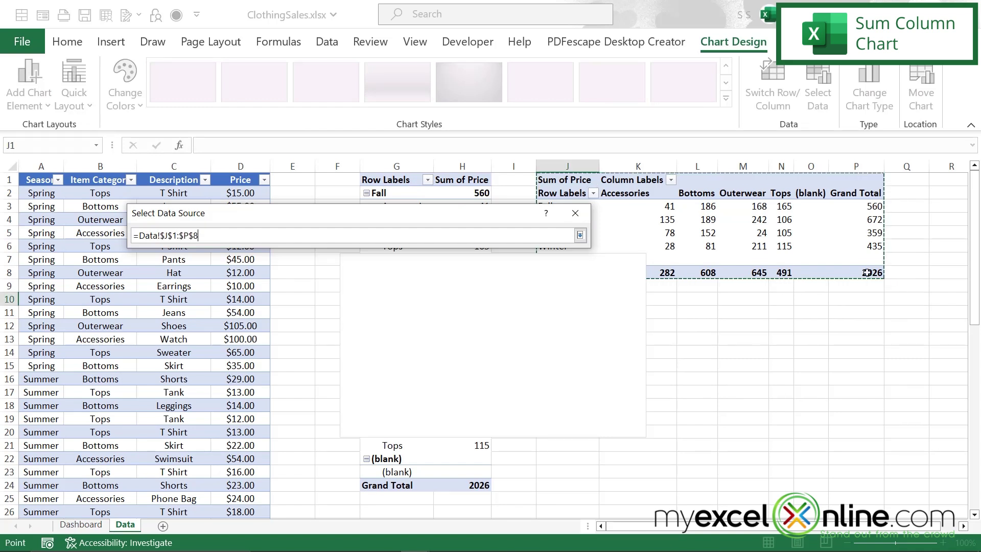
pyautogui.click(580, 235)
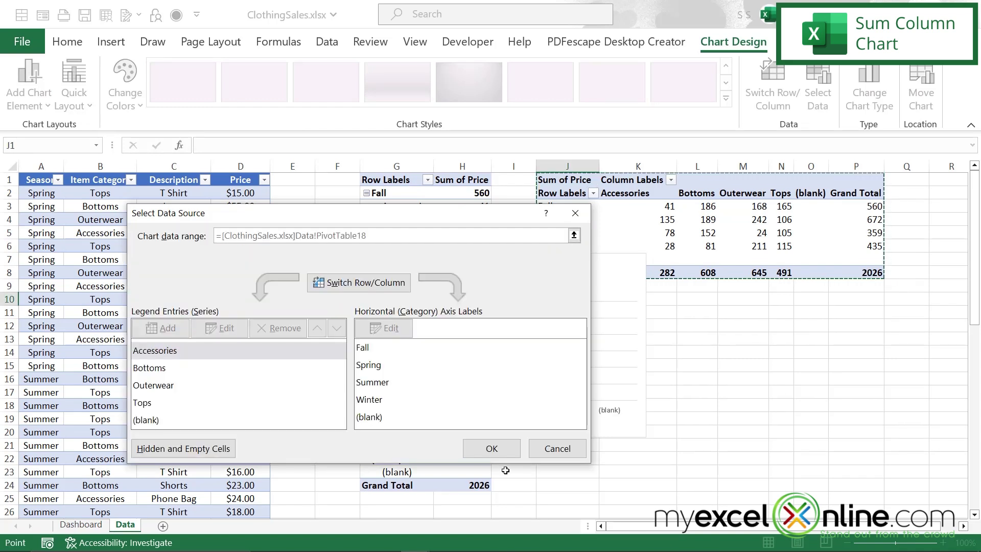
pyautogui.click(489, 452)
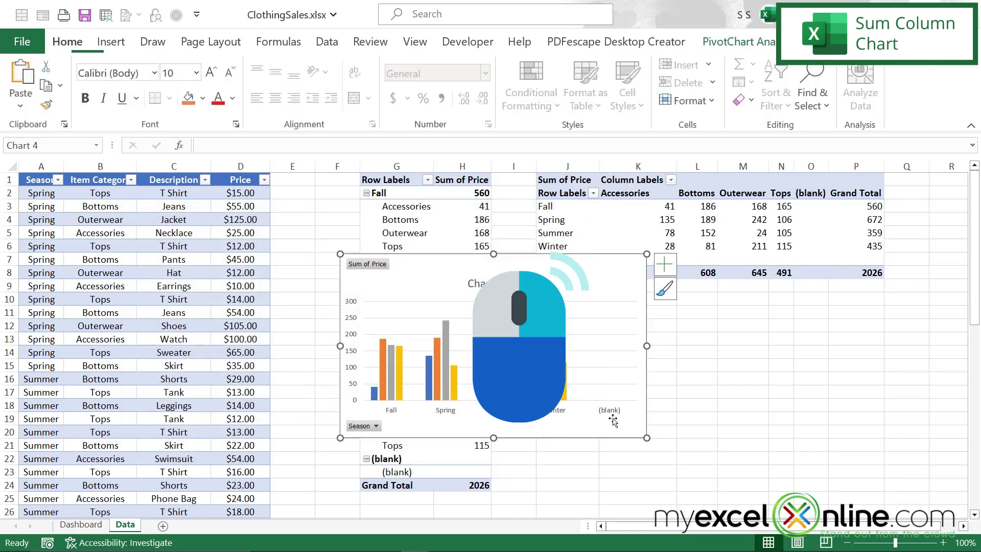
# Move the column chart to the Dashboard at J3 and title it 'Sum of Sales By Season'.
pyautogui.rightClick(572, 280)
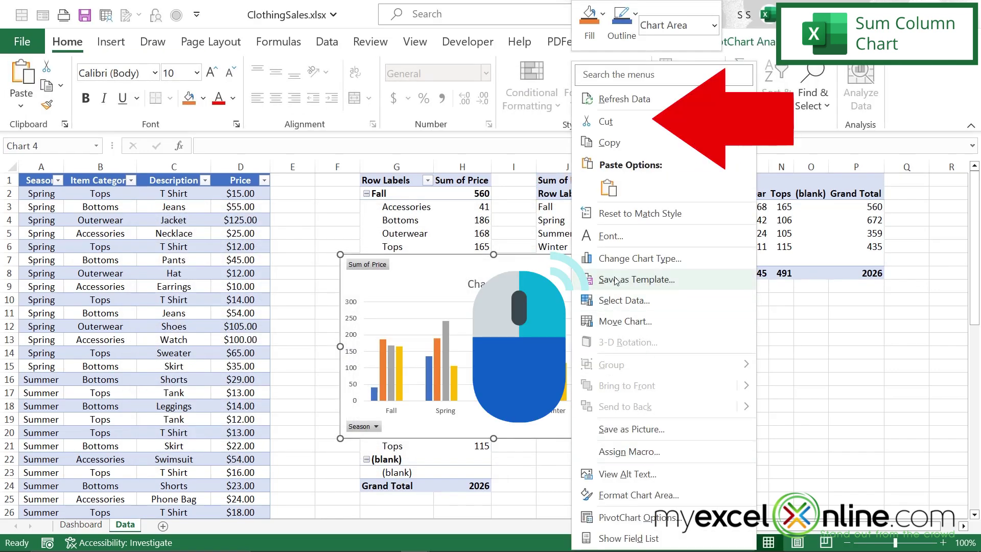
pyautogui.click(605, 121)
pyautogui.click(81, 524)
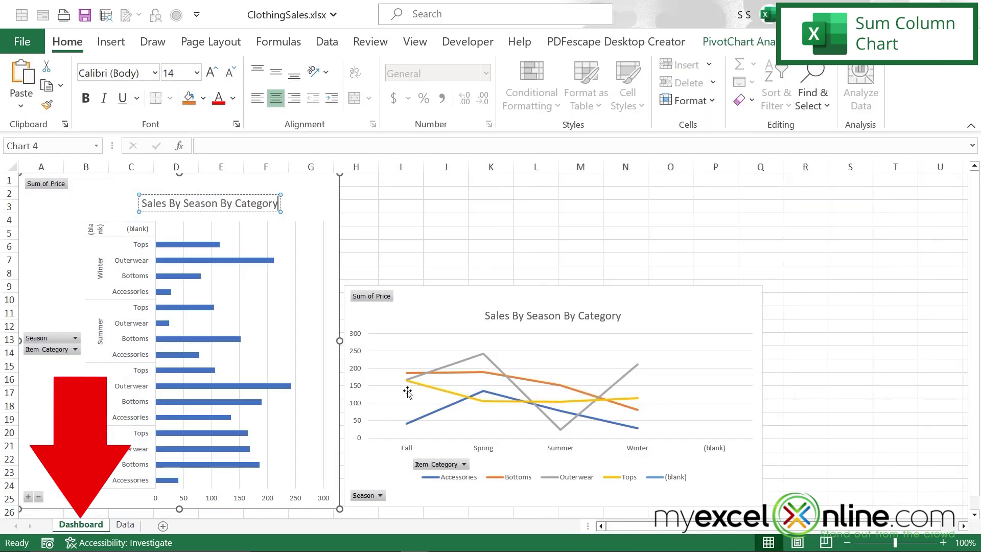
pyautogui.rightClick(448, 207)
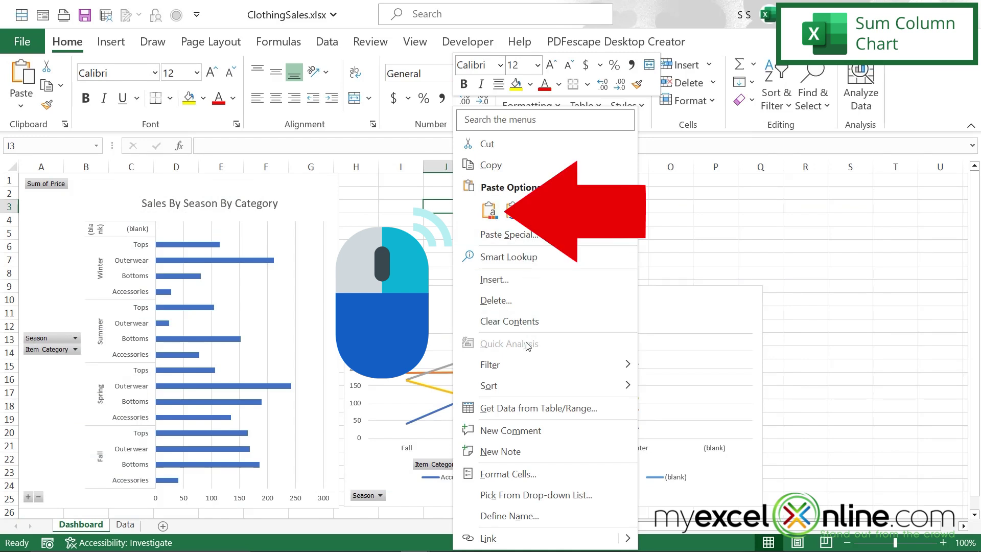
pyautogui.click(490, 210)
pyautogui.moveTo(553, 230); pyautogui.dragTo(613, 223)
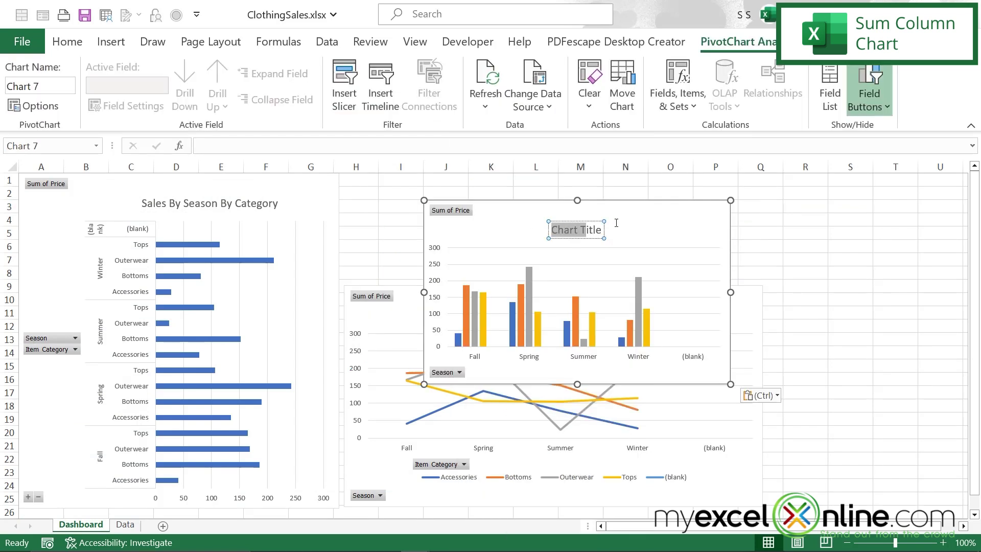
pyautogui.write('Sum')
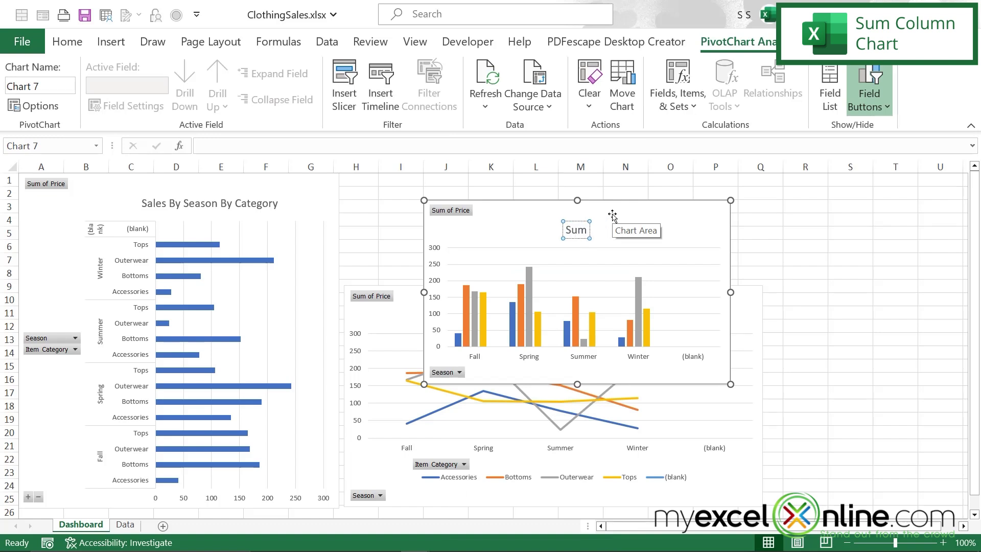
pyautogui.write(' of Sales By')
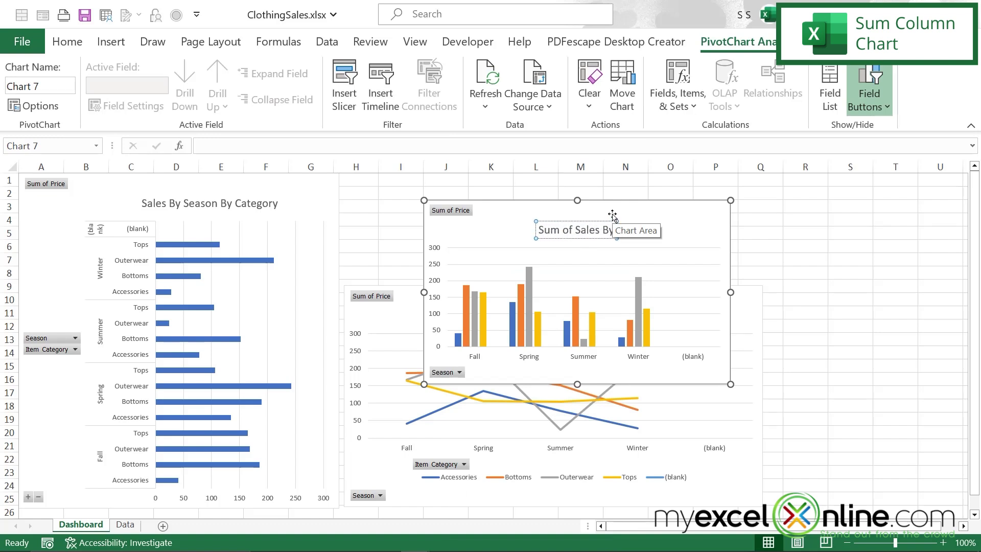
pyautogui.write(' Season')
# Shrink the chart and fit it into the dashboard's top-right corner, columns O–U.
pyautogui.moveTo(613, 215); pyautogui.dragTo(808, 201)
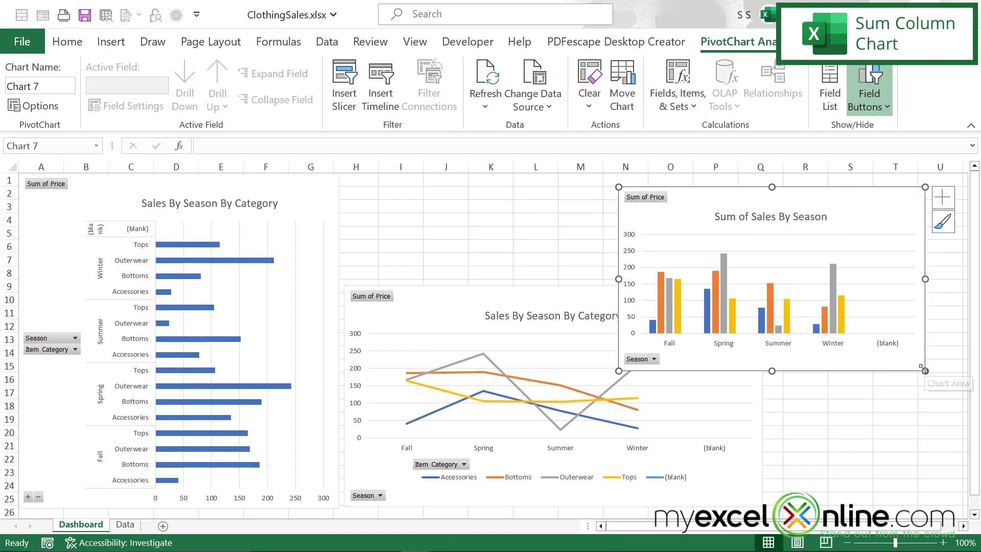
pyautogui.moveTo(923, 370); pyautogui.dragTo(883, 363)
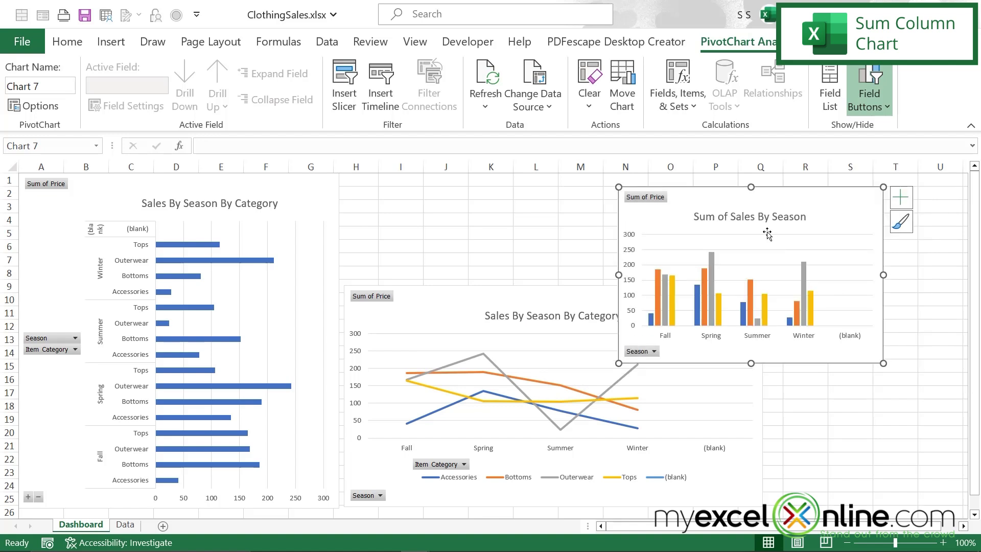
pyautogui.moveTo(768, 234); pyautogui.dragTo(837, 230)
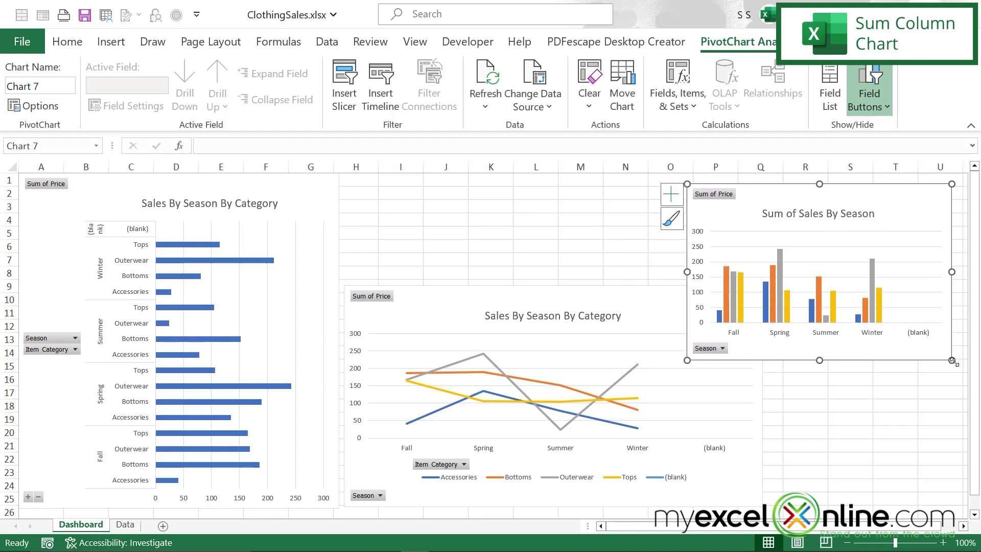
pyautogui.moveTo(953, 362); pyautogui.dragTo(908, 314)
pyautogui.moveTo(865, 247); pyautogui.dragTo(911, 244)
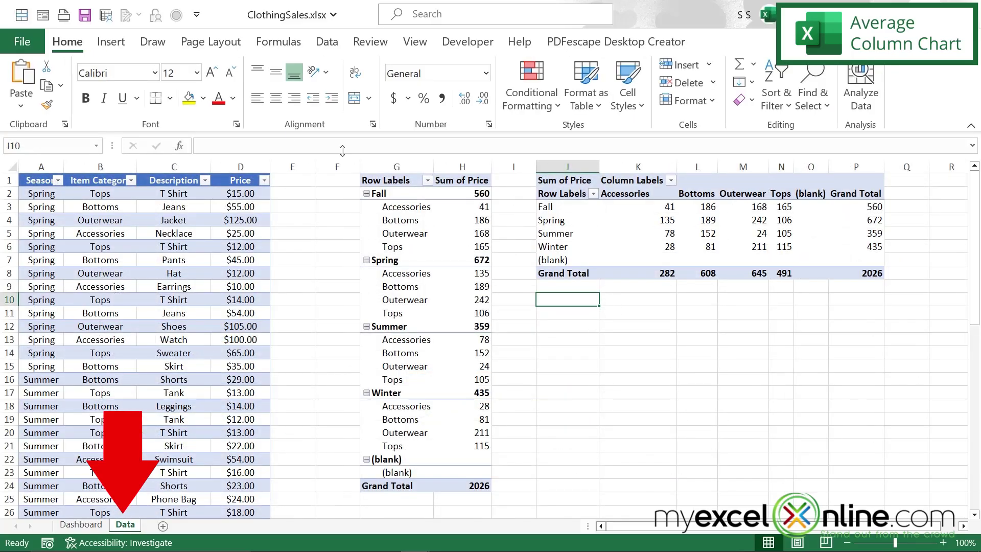
# Create a new pivot table from Table2 at Data!J10.
pyautogui.click(108, 42)
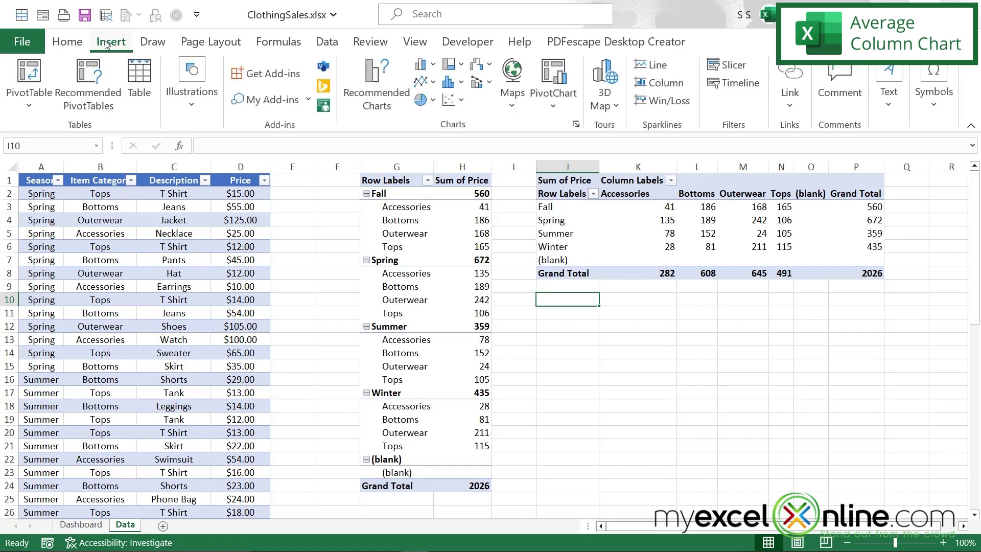
pyautogui.click(29, 79)
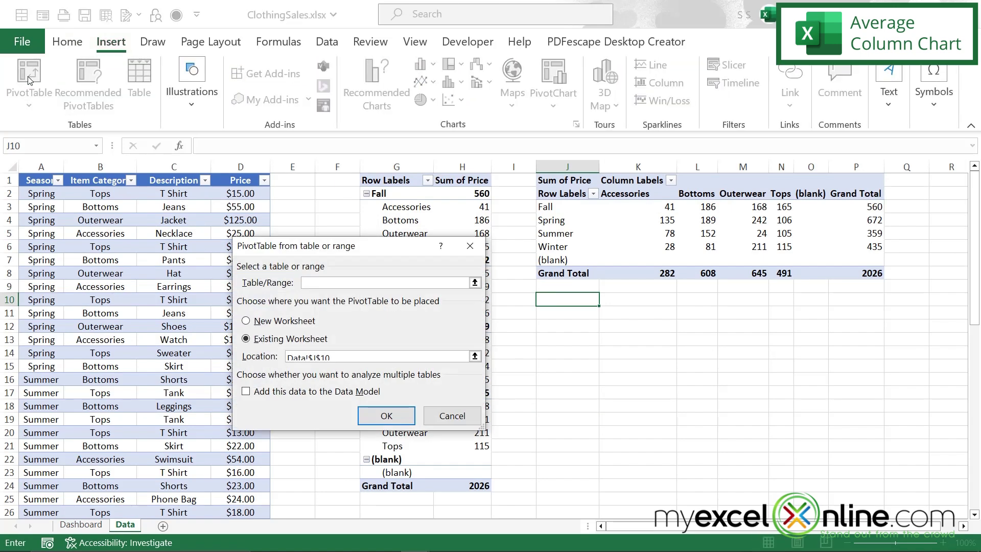
pyautogui.click(474, 283)
pyautogui.moveTo(43, 163); pyautogui.dragTo(240, 165)
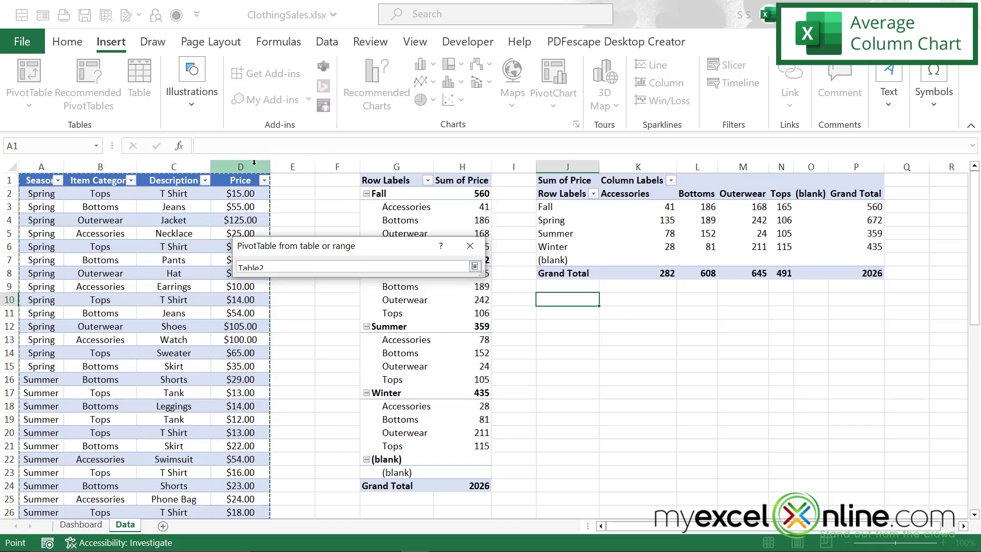
pyautogui.click(474, 266)
pyautogui.click(386, 415)
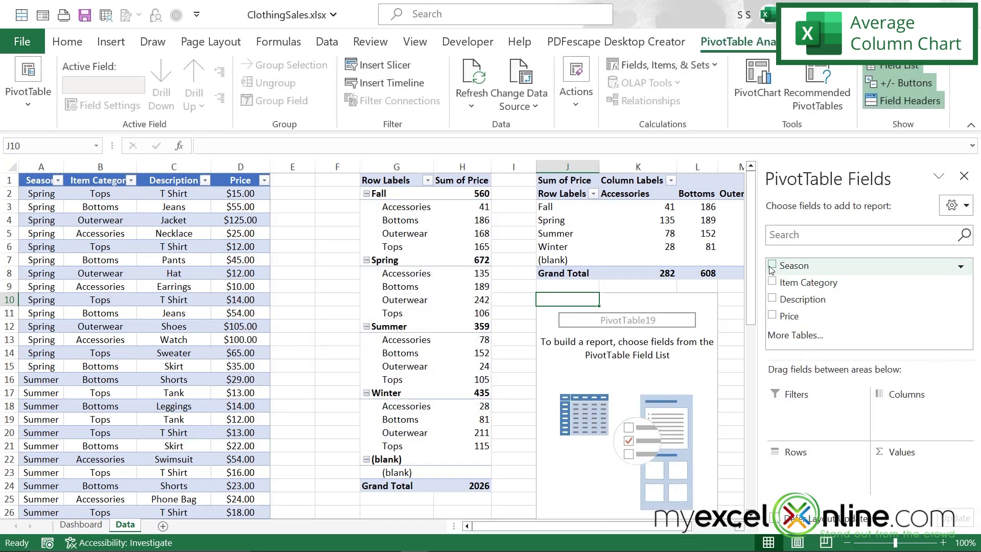
# Put Season in rows, Item Category in columns and Price in values.
pyautogui.click(773, 267)
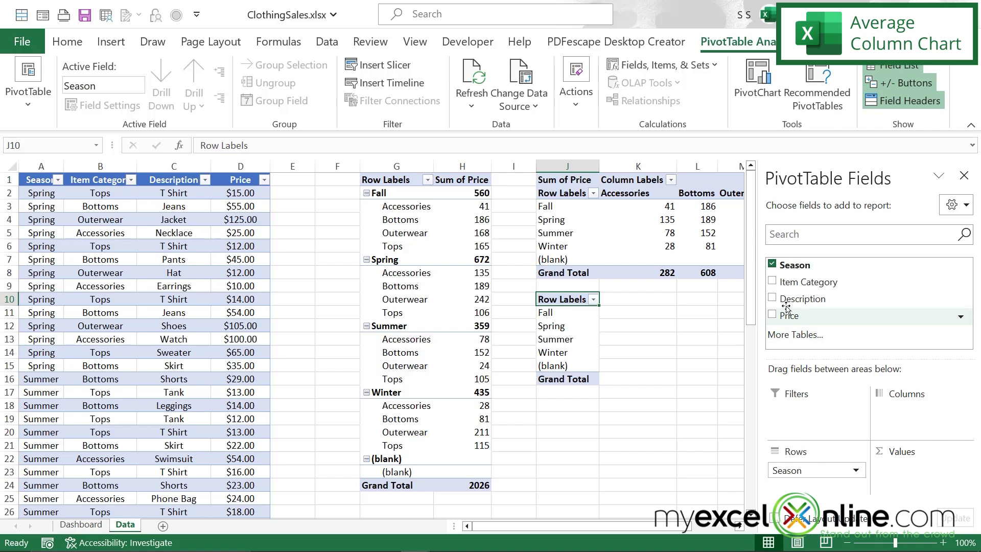
pyautogui.moveTo(797, 282); pyautogui.dragTo(899, 413)
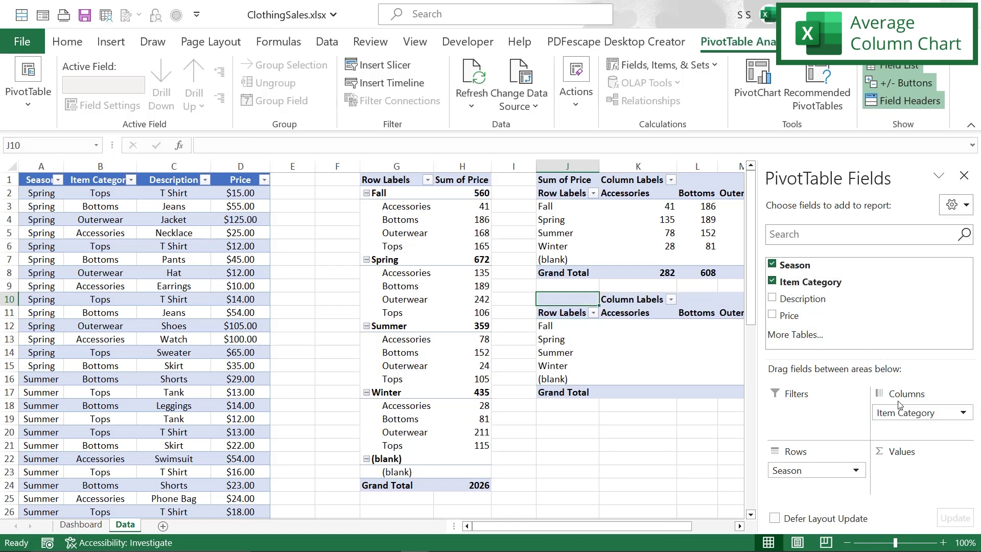
pyautogui.moveTo(787, 315); pyautogui.dragTo(915, 483)
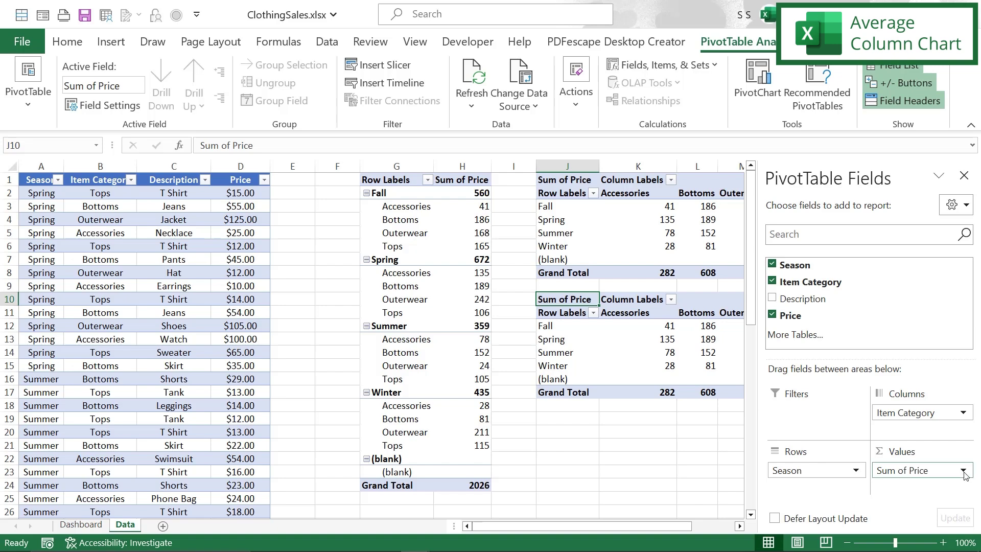
# Change the Price summary from Sum to Average and close the field list.
pyautogui.click(964, 471)
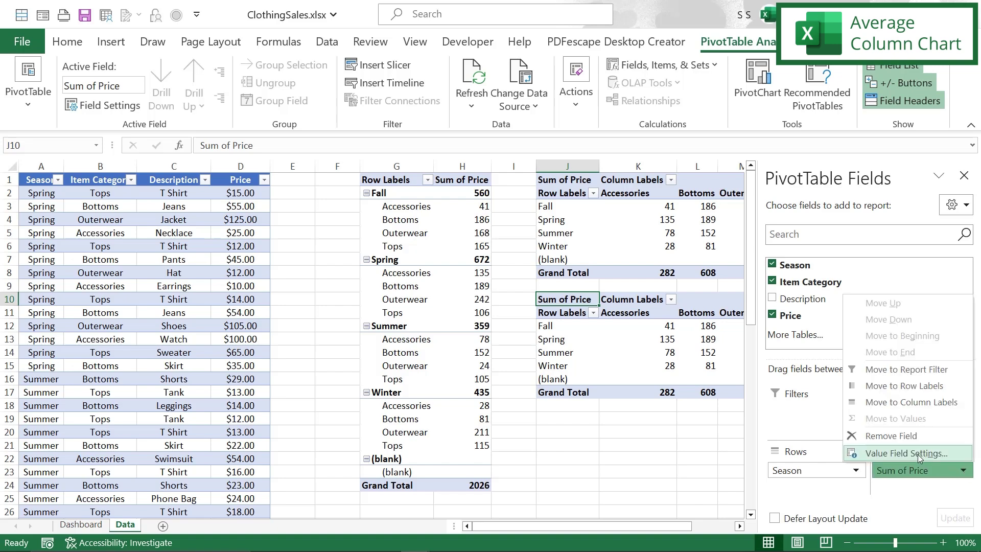
pyautogui.click(918, 455)
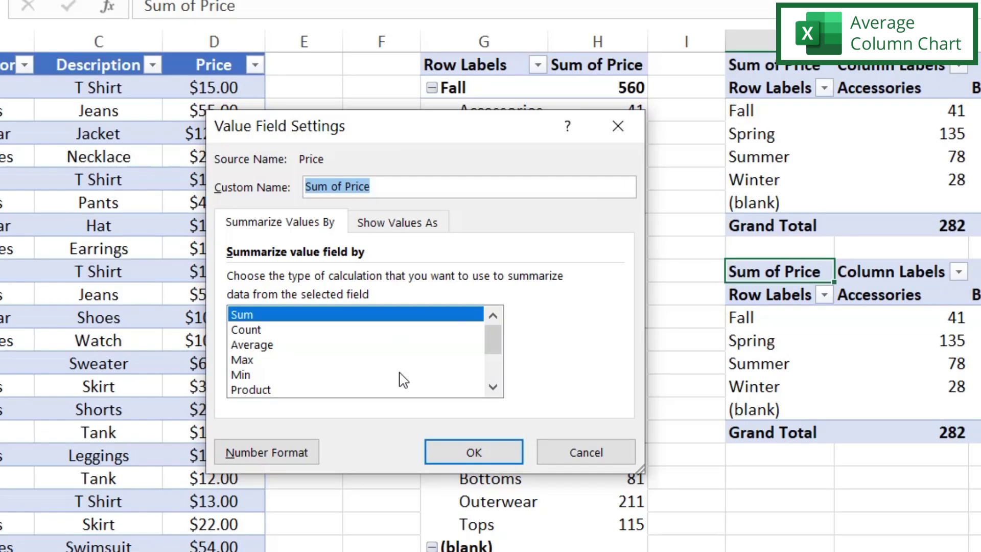
pyautogui.click(247, 345)
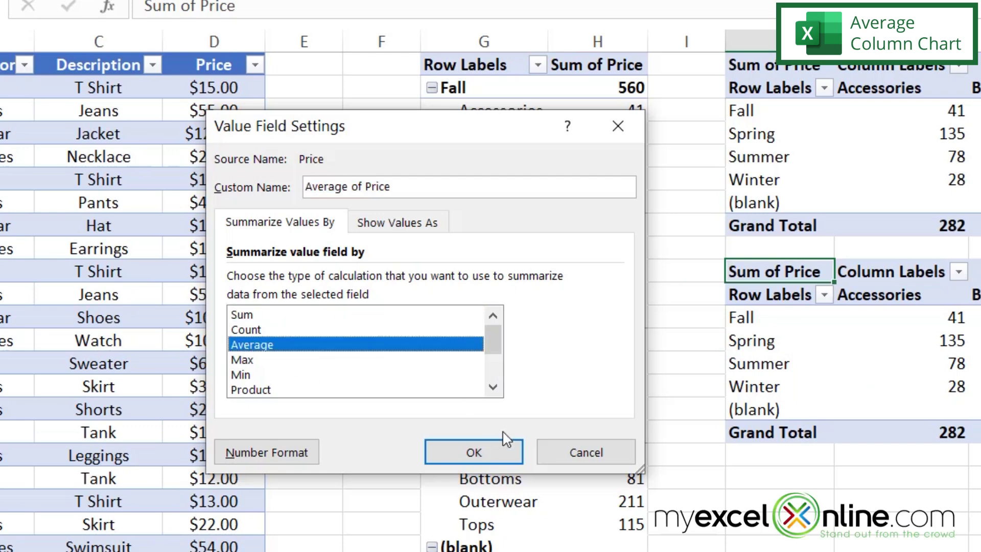
pyautogui.click(473, 452)
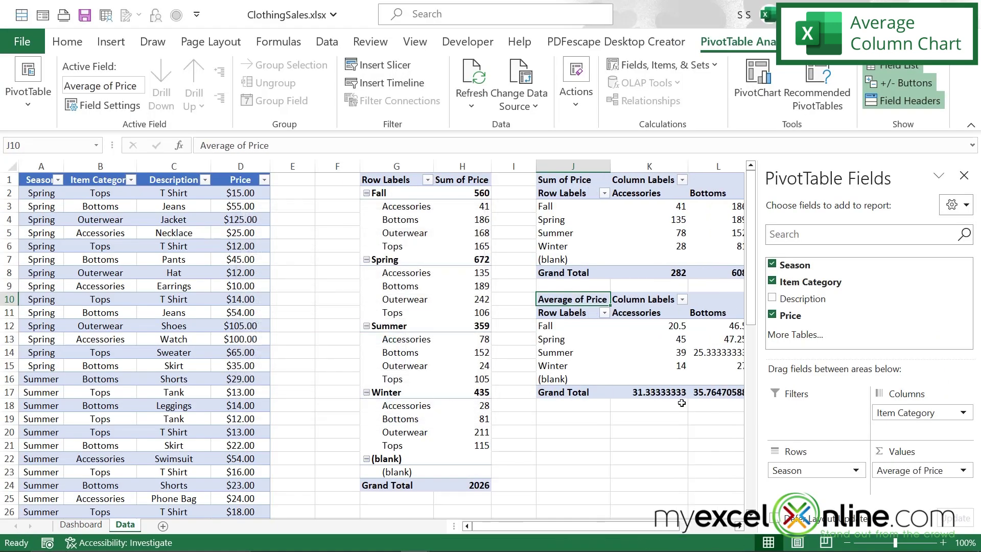
pyautogui.click(964, 175)
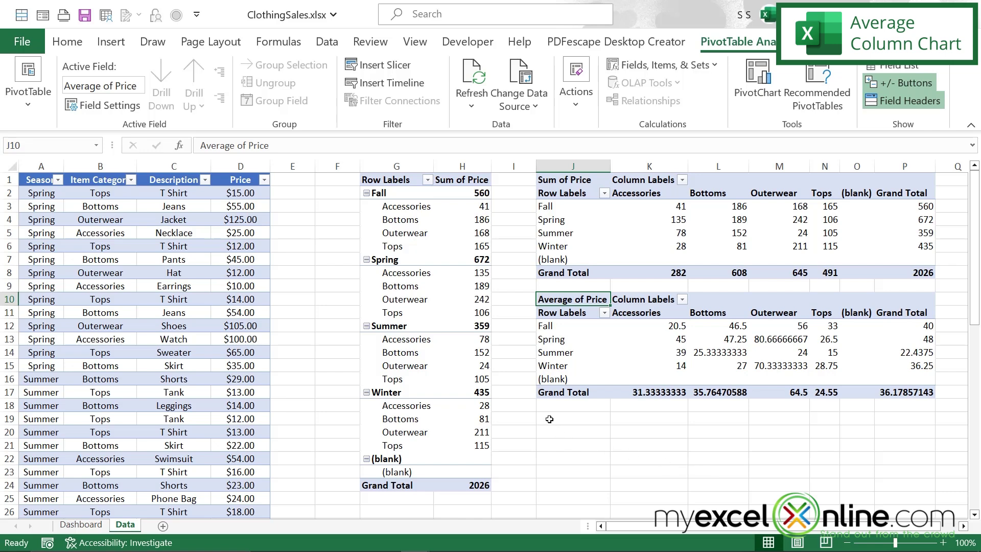
pyautogui.click(554, 419)
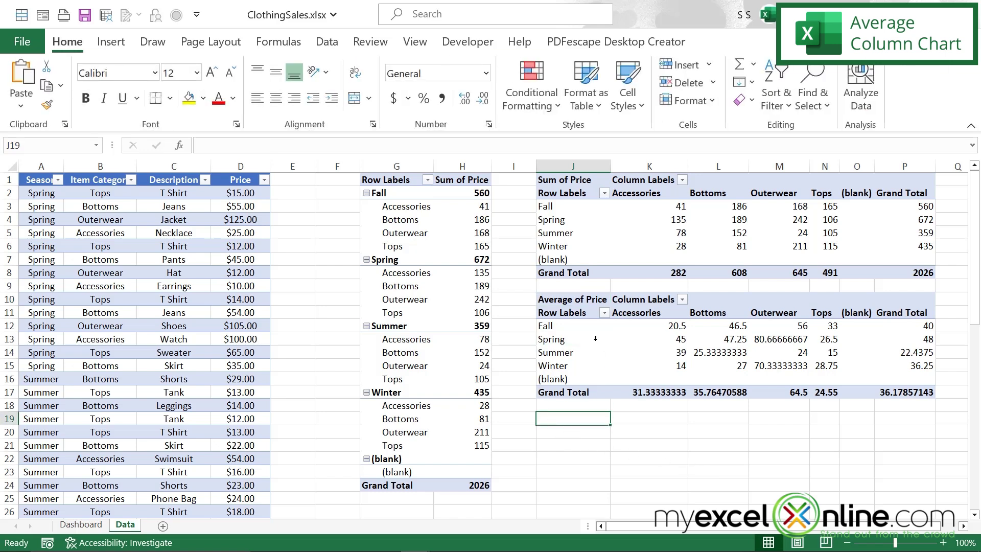
pyautogui.click(122, 45)
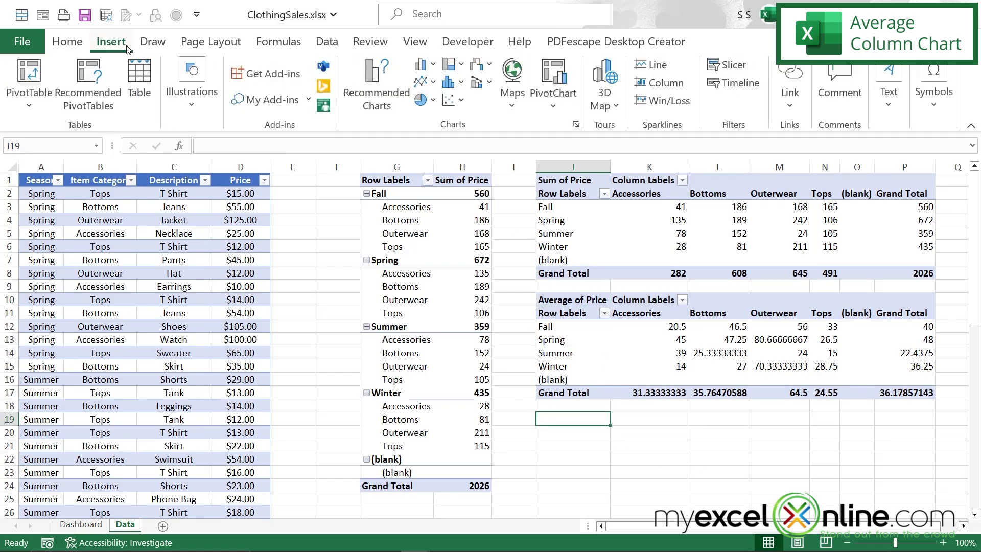
# Insert a clustered column chart plotting the Average of Price pivot J10:P17.
pyautogui.click(434, 66)
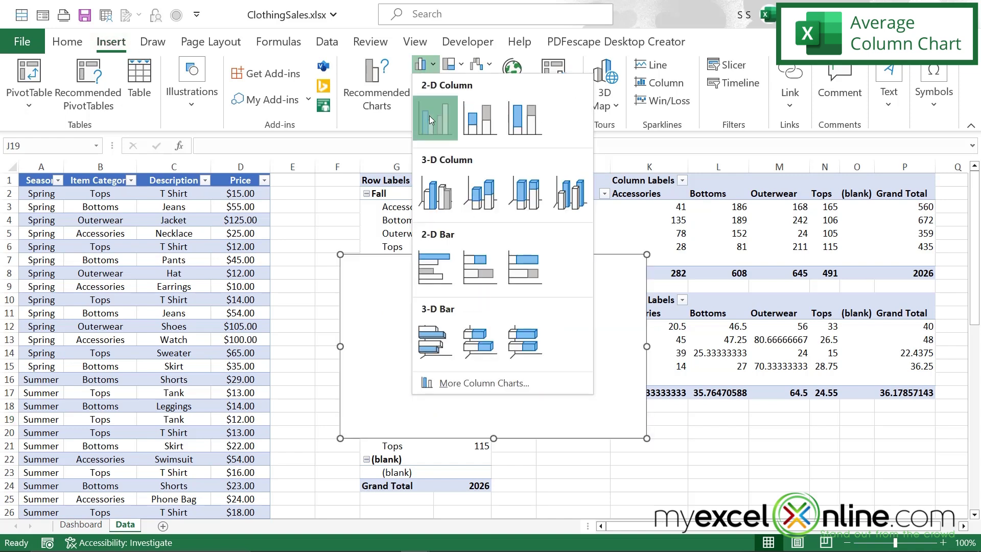
pyautogui.click(429, 116)
pyautogui.rightClick(475, 333)
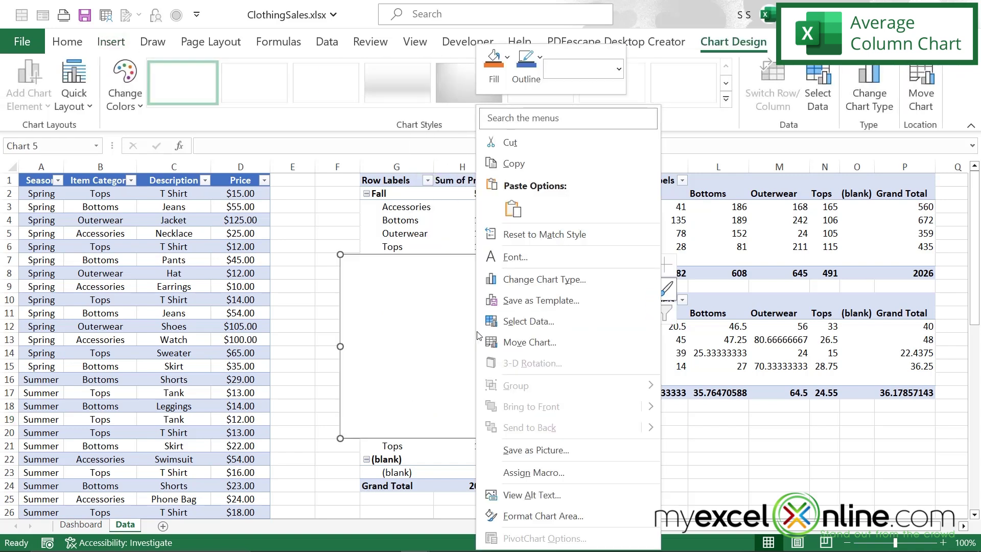
pyautogui.click(518, 322)
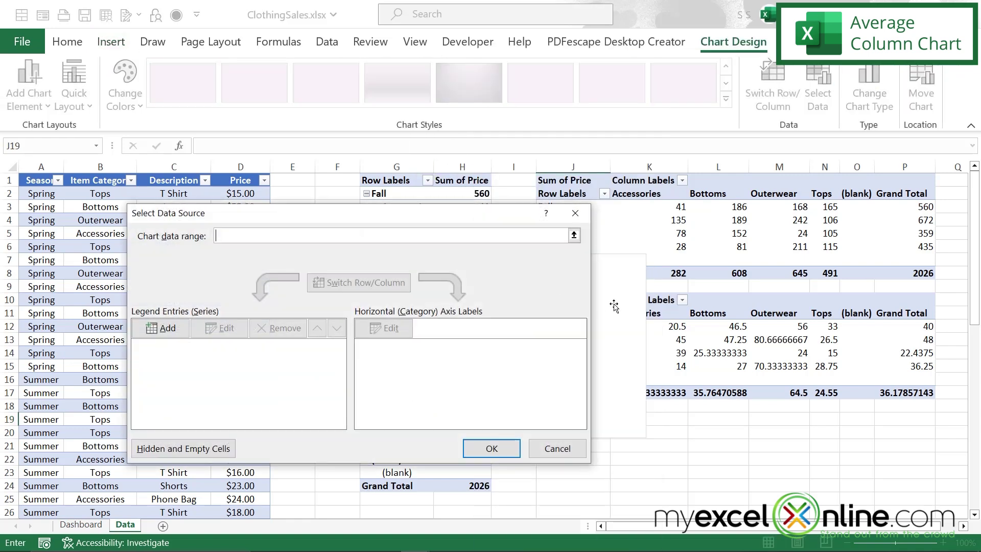
pyautogui.click(574, 235)
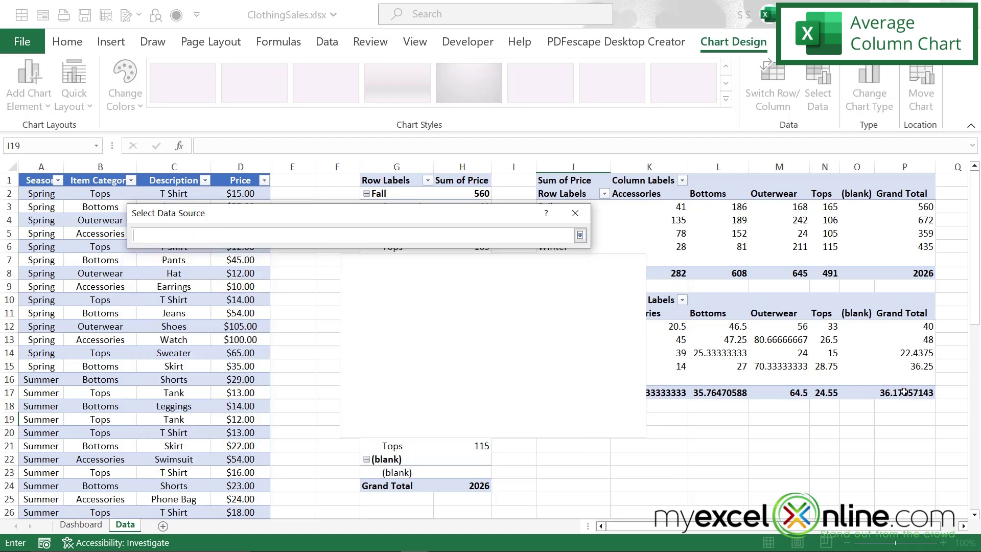
pyautogui.moveTo(904, 392); pyautogui.dragTo(551, 295)
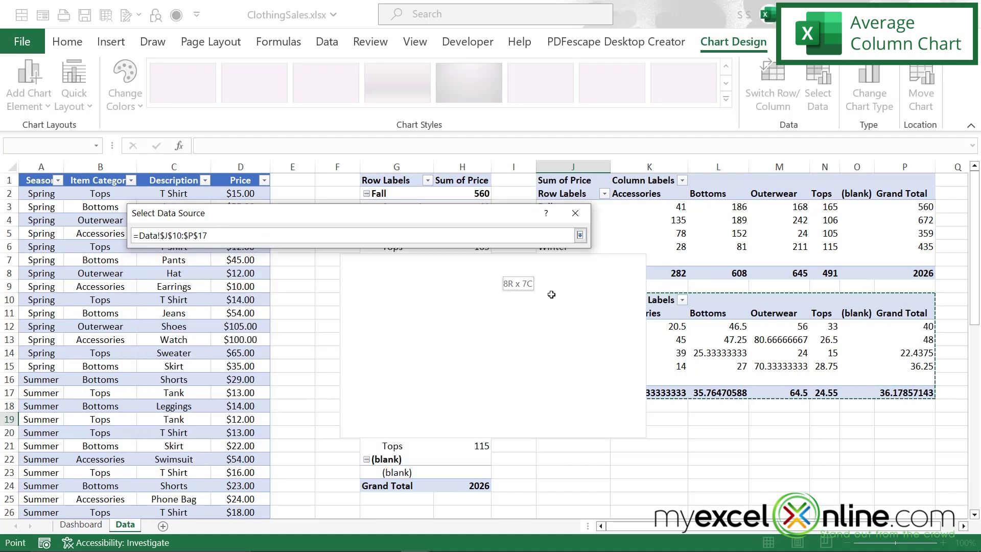
pyautogui.click(579, 235)
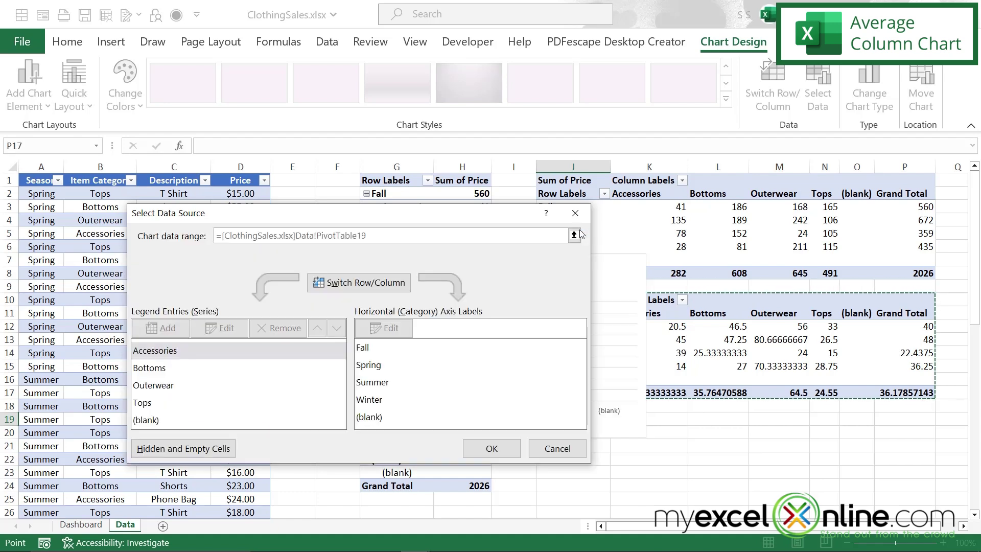
pyautogui.click(480, 451)
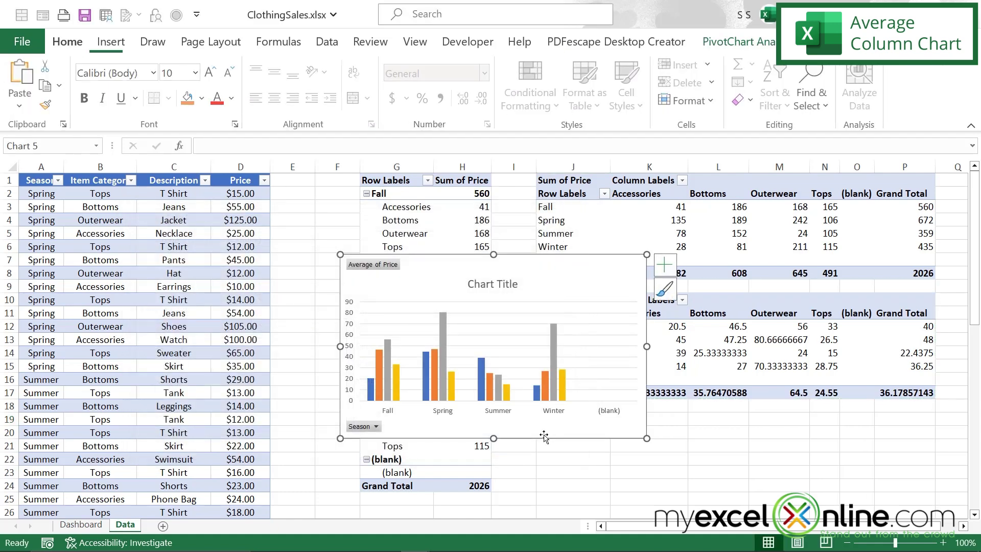
# Cut the average chart from the Data sheet and go to the Dashboard.
pyautogui.rightClick(547, 285)
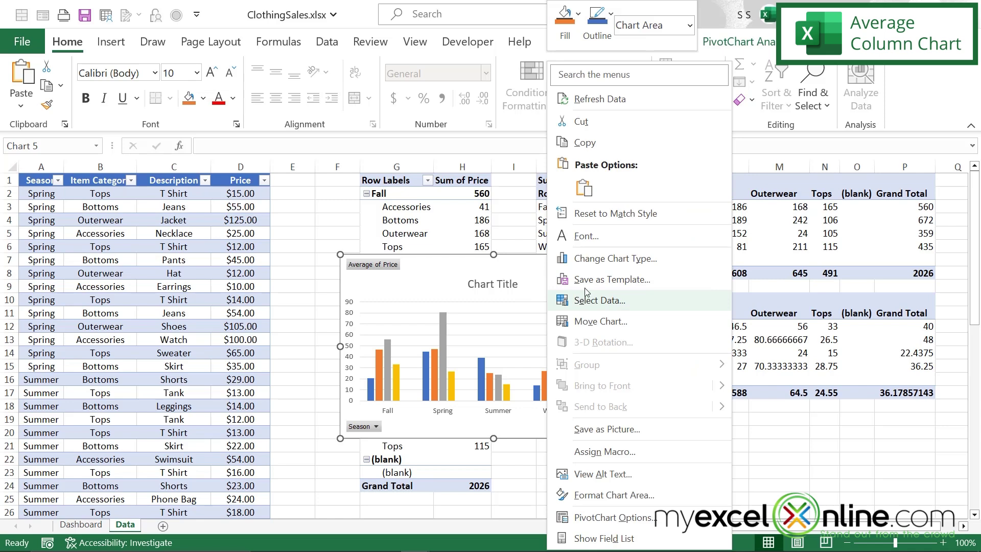
pyautogui.click(585, 122)
pyautogui.click(94, 527)
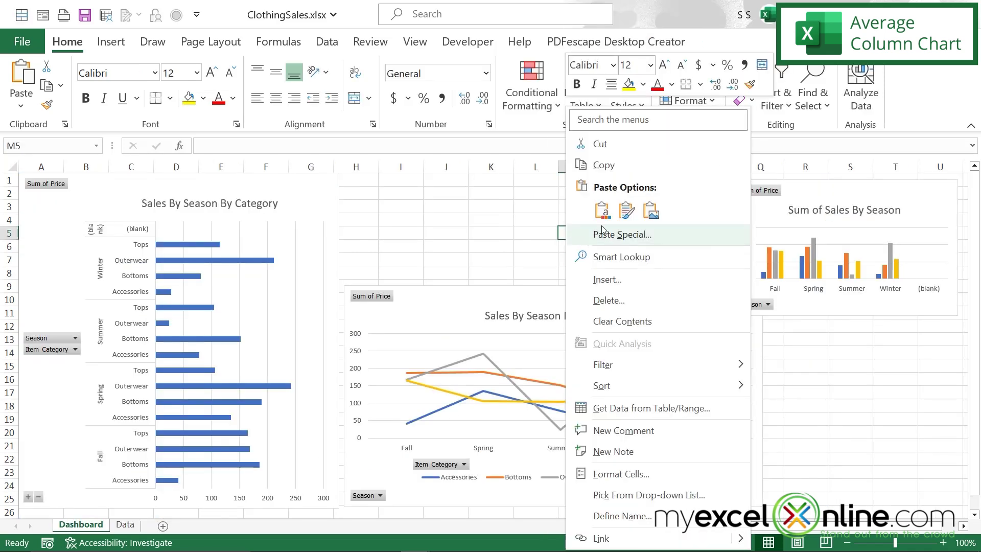
# Paste the average chart, title it 'Avg of Sales By Season', shrink it and place it lower right.
pyautogui.click(603, 210)
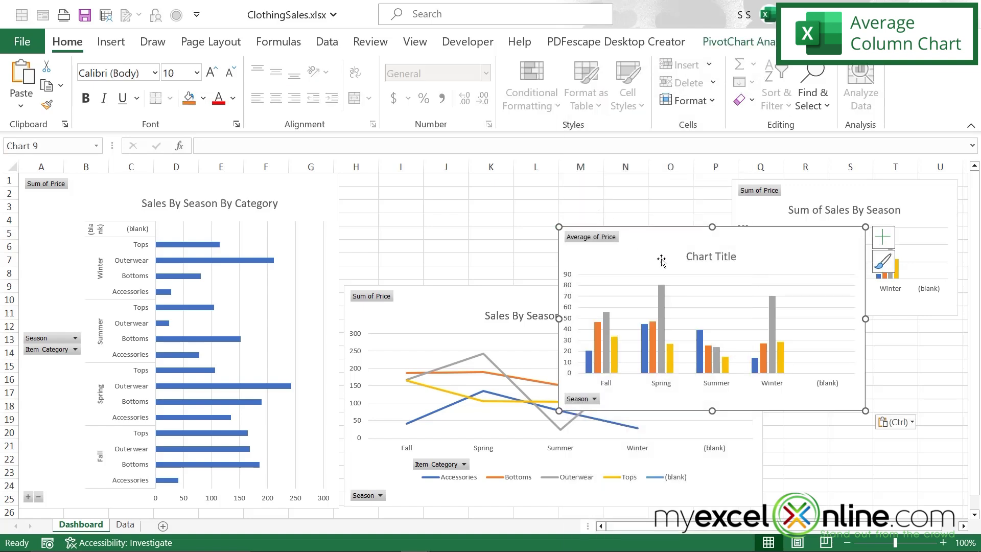
pyautogui.click(712, 257)
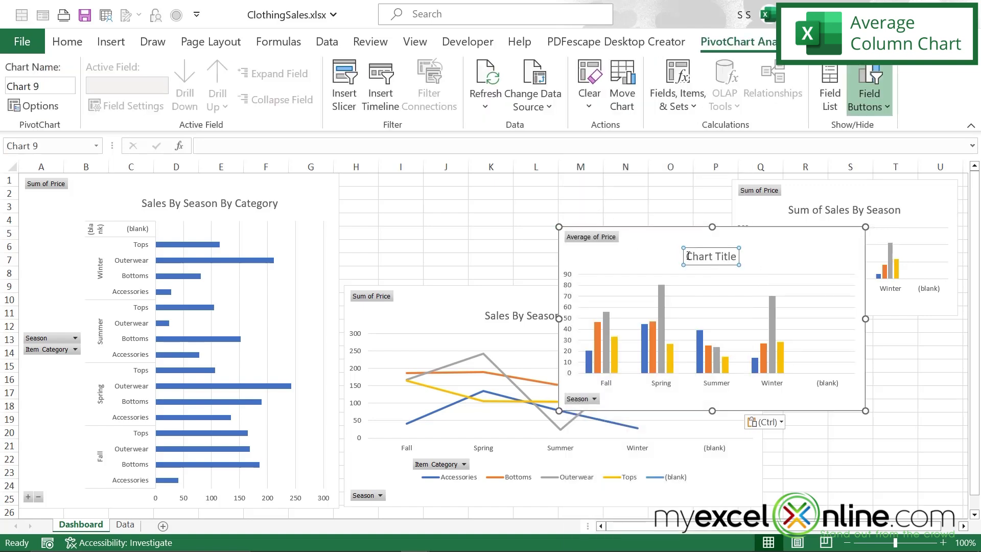
pyautogui.moveTo(688, 256); pyautogui.dragTo(739, 259)
pyautogui.write('Av')
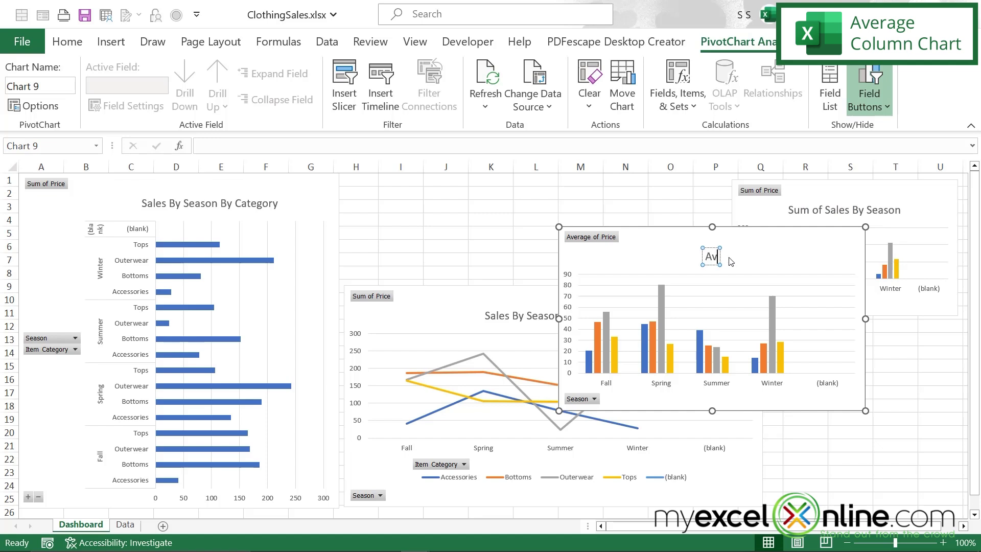
pyautogui.write('g of Sale')
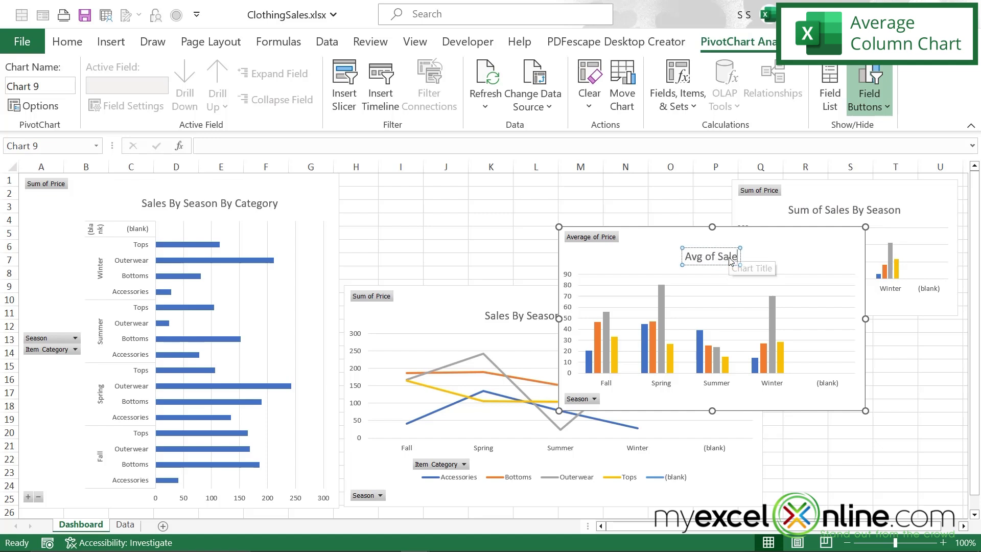
pyautogui.write('s By Season')
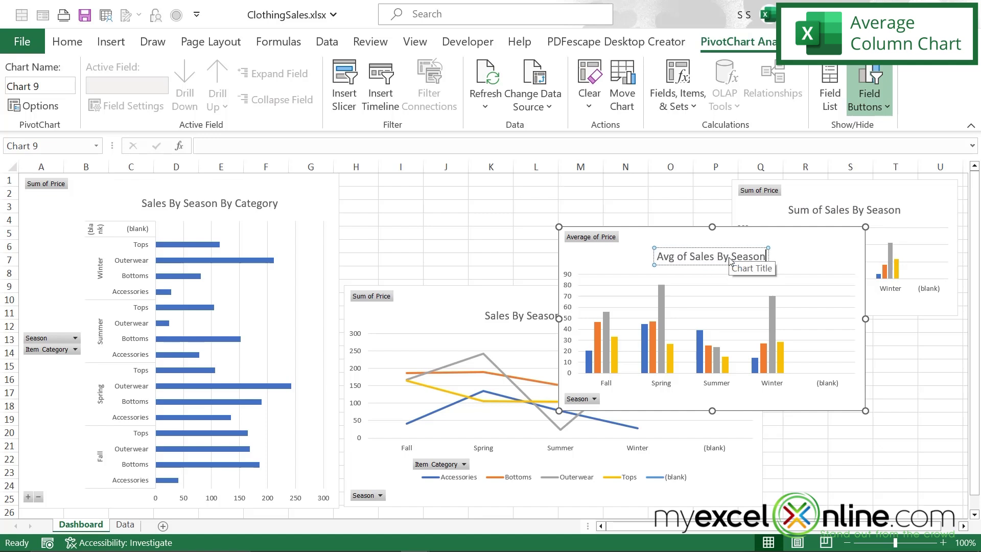
pyautogui.moveTo(863, 409); pyautogui.dragTo(801, 398)
pyautogui.moveTo(650, 238); pyautogui.dragTo(746, 335)
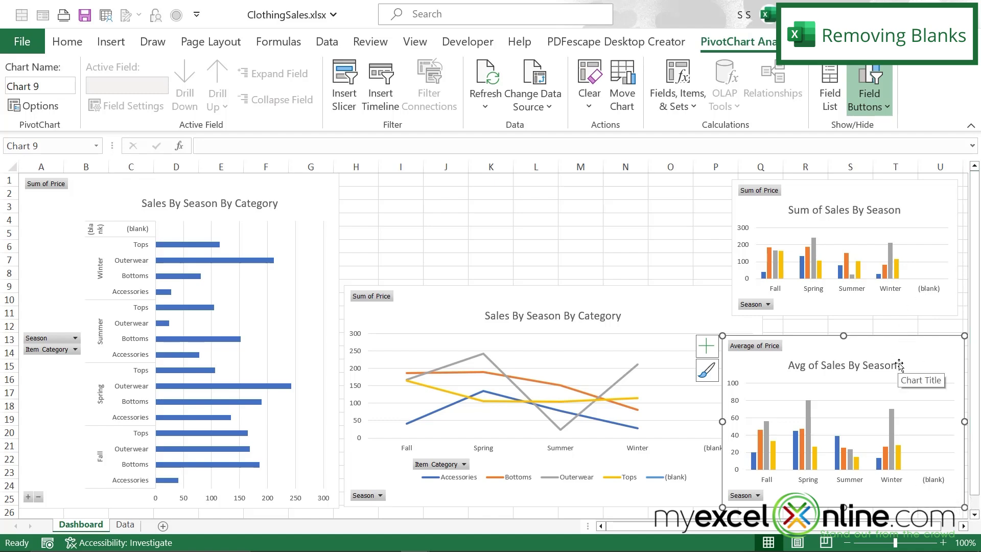
# Filter the (blank) season out of the first pivot table on the Data sheet.
pyautogui.click(124, 526)
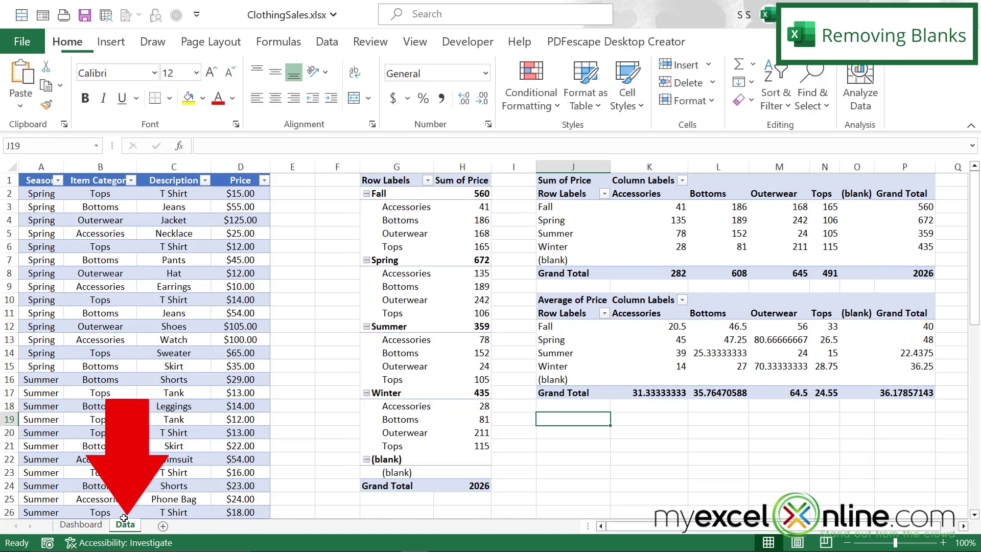
pyautogui.click(373, 180)
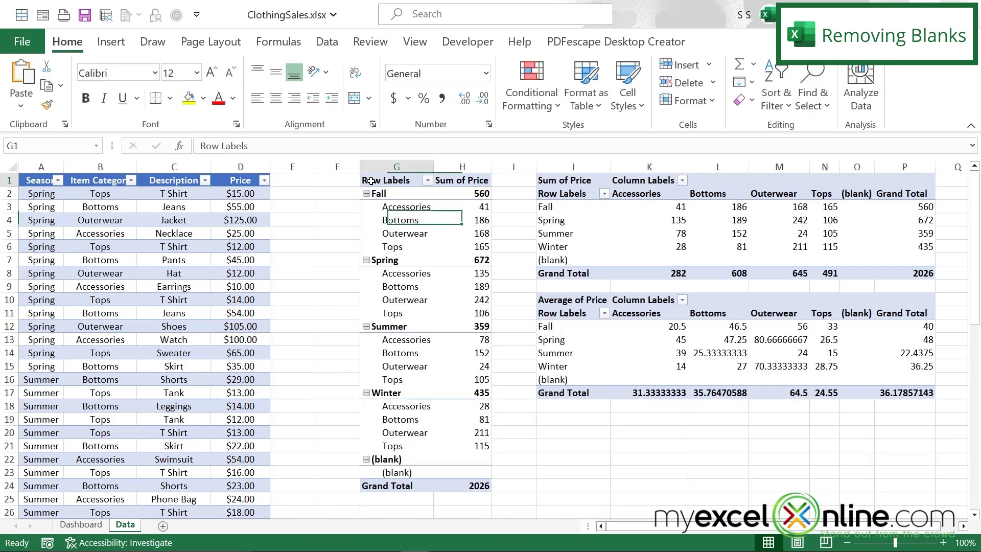
pyautogui.click(426, 181)
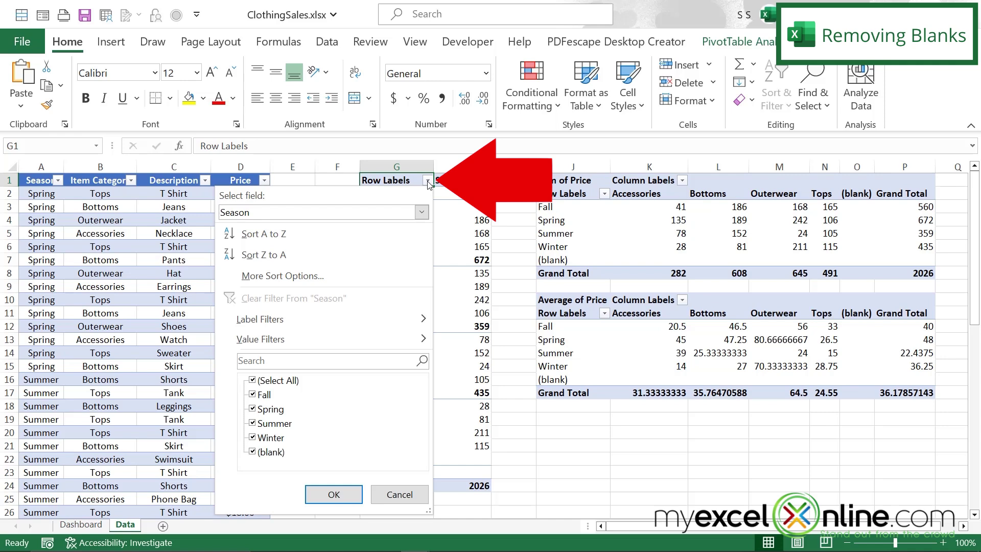
pyautogui.click(252, 452)
pyautogui.click(334, 496)
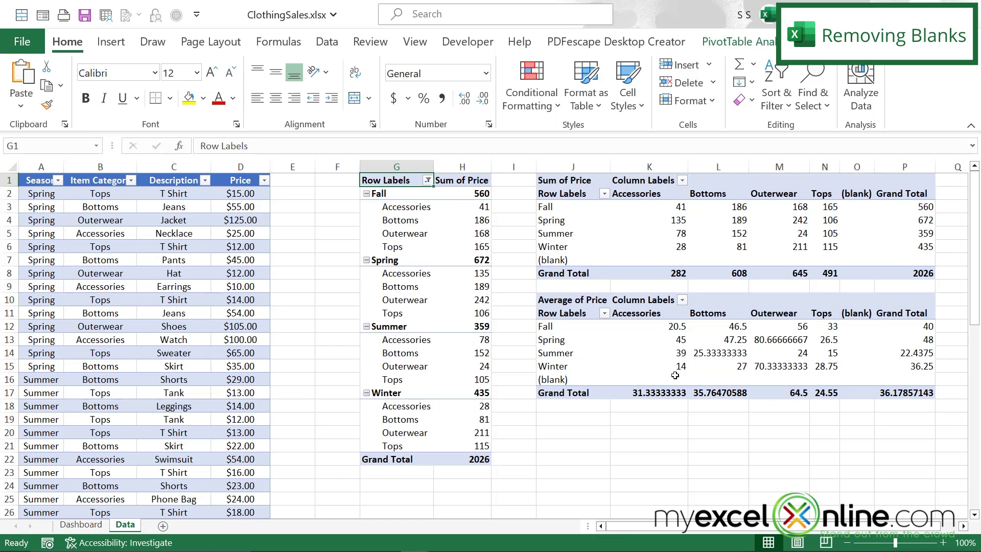
# Exclude (blank) from the Sum of Price and Average of Price pivots, then return to the Dashboard.
pyautogui.click(588, 192)
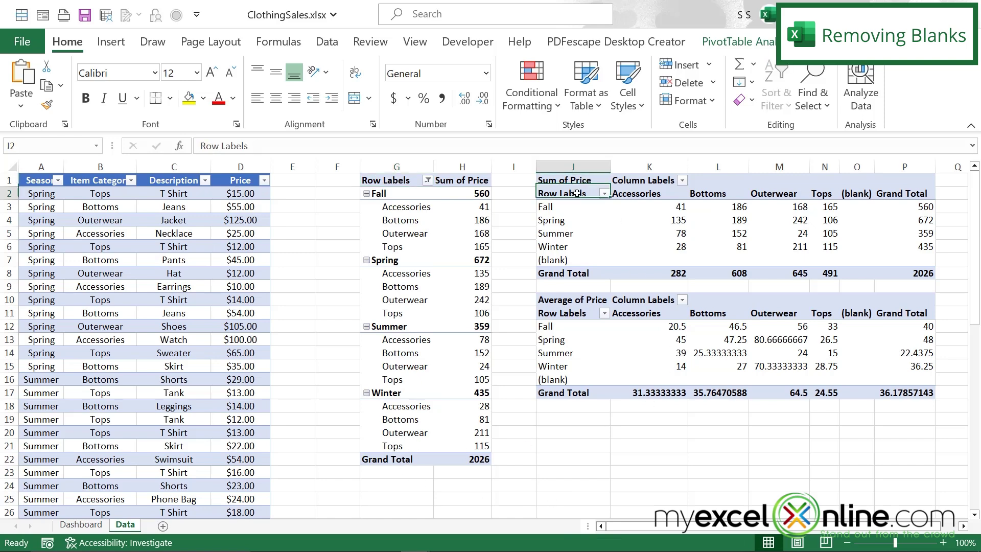
pyautogui.click(605, 194)
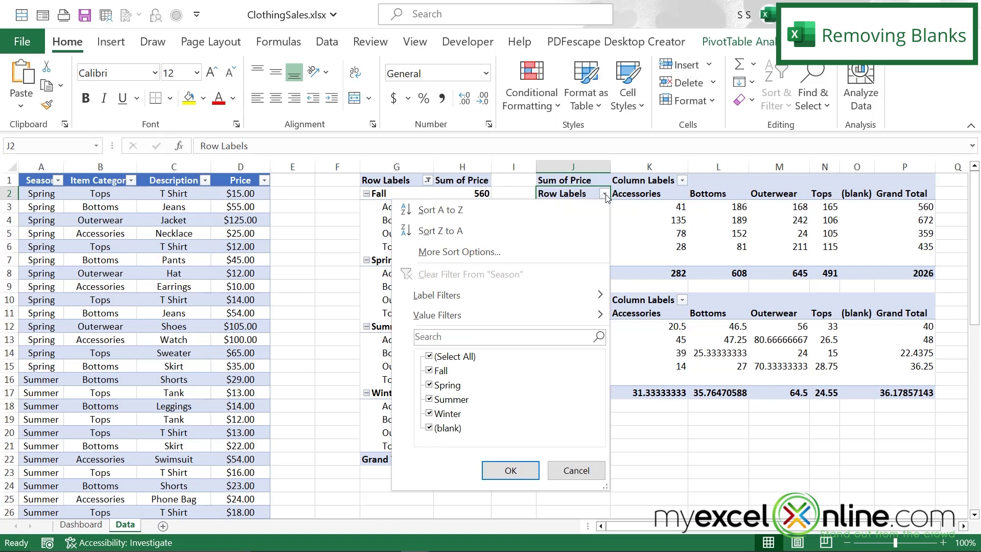
pyautogui.click(431, 428)
pyautogui.click(511, 470)
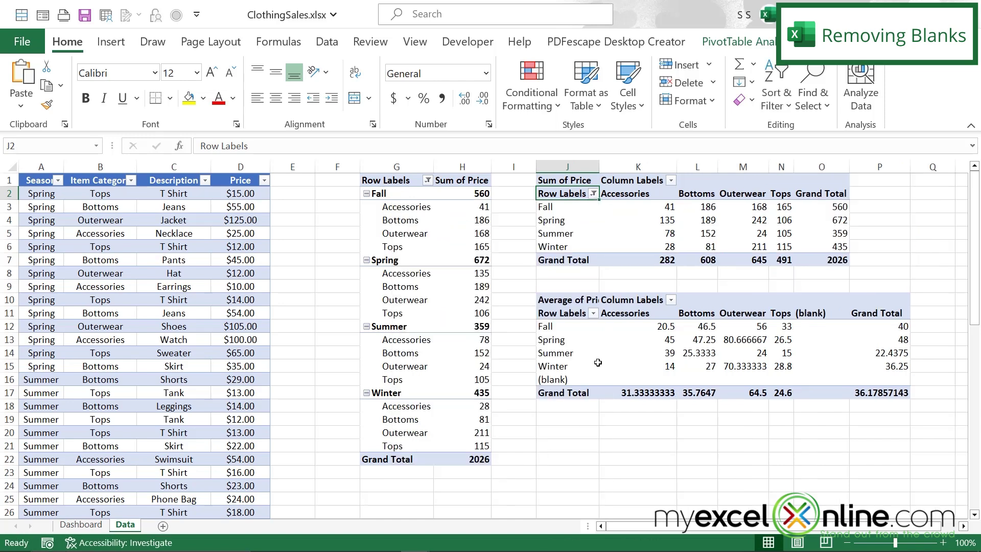
pyautogui.click(593, 314)
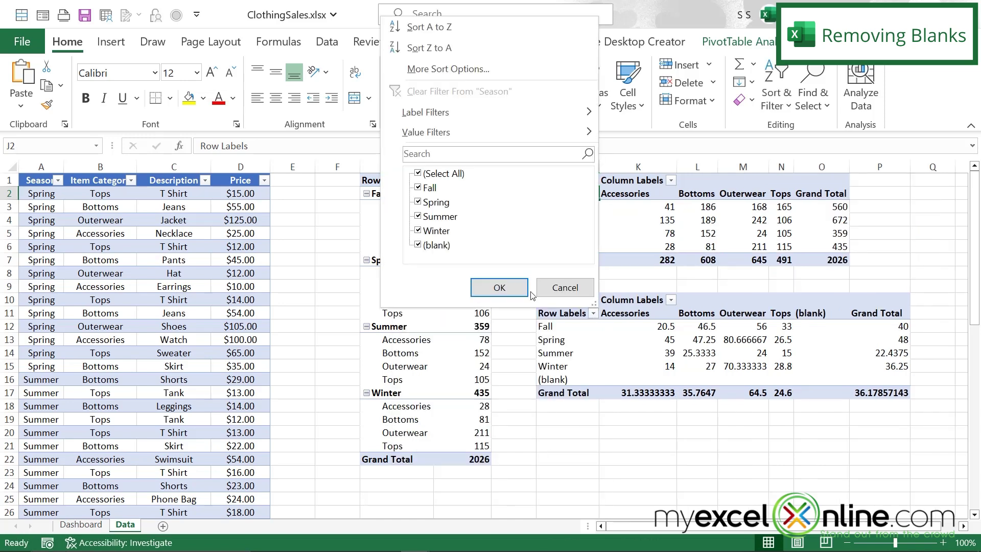
pyautogui.click(419, 245)
pyautogui.click(499, 287)
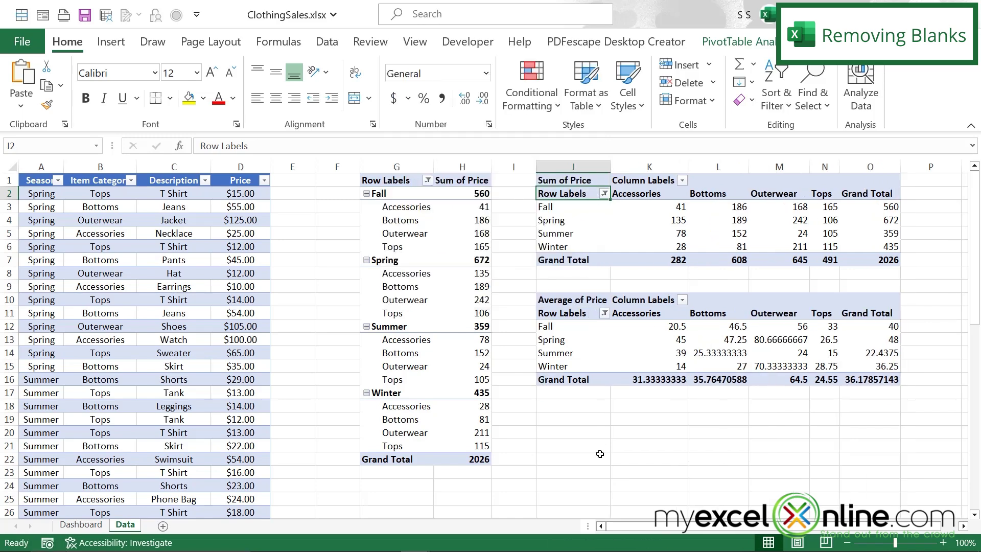
pyautogui.click(80, 524)
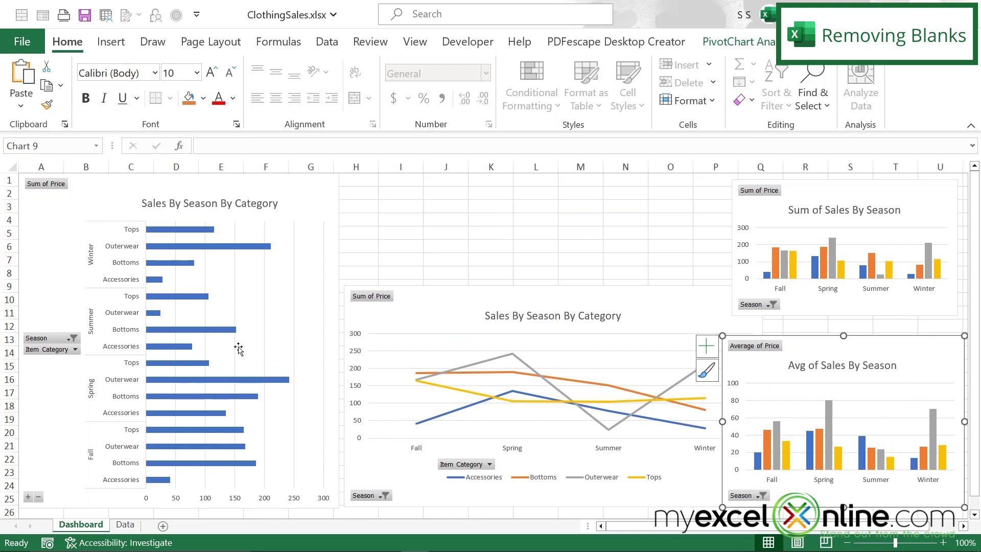
# Narrow the line chart from its right edge so it clears the Avg of Sales By Season chart.
pyautogui.click(596, 331)
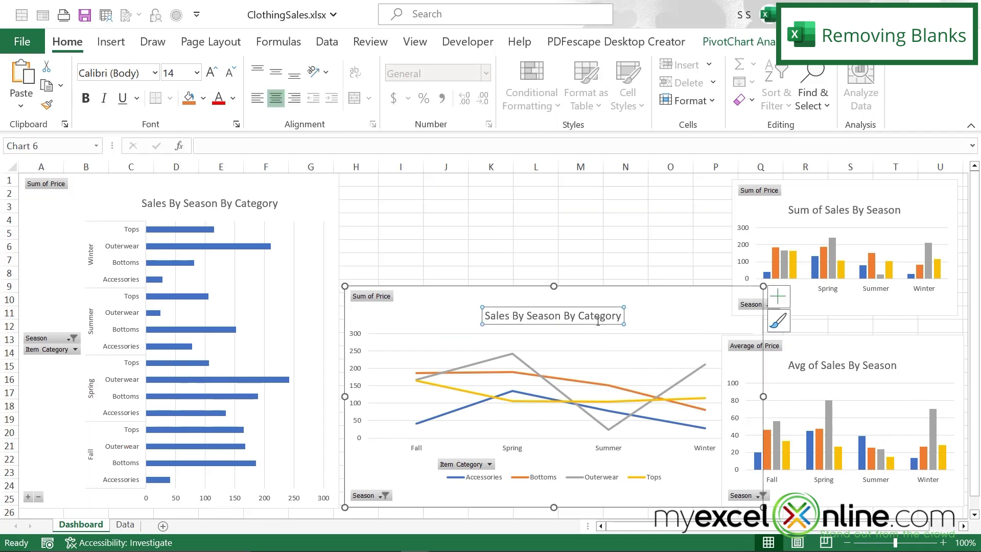
pyautogui.moveTo(763, 395); pyautogui.dragTo(713, 390)
pyautogui.click(730, 233)
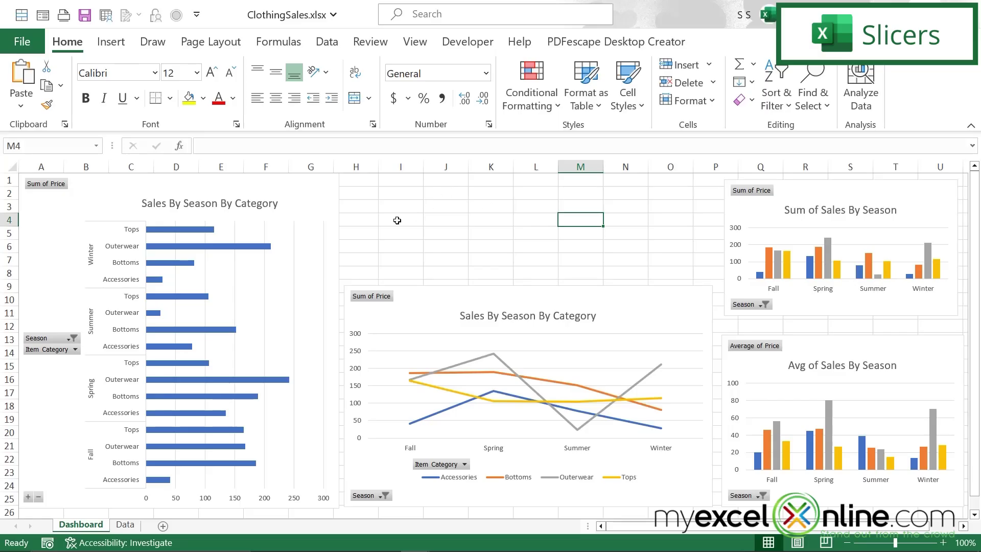
# Insert an Item Category slicer for the bar chart's pivot data.
pyautogui.click(312, 193)
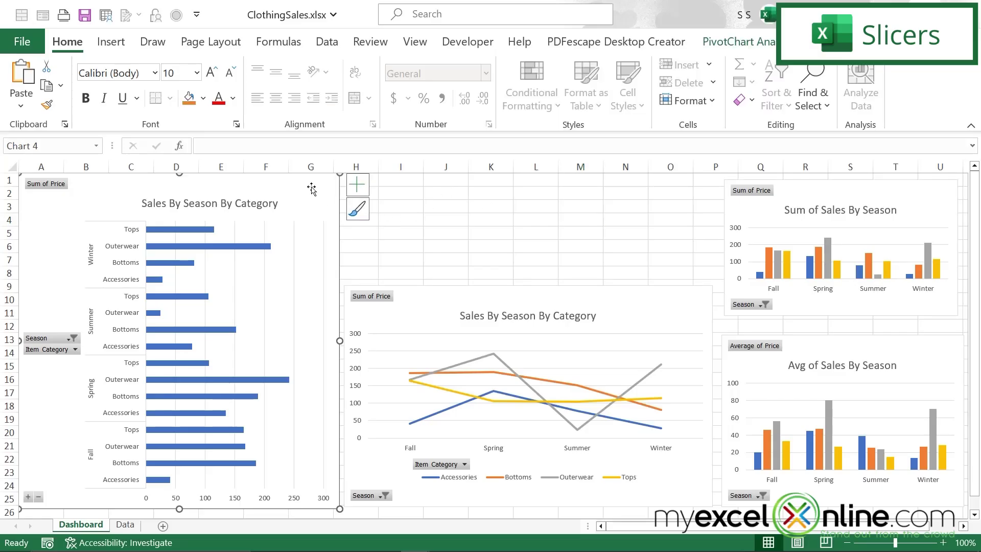
pyautogui.click(111, 41)
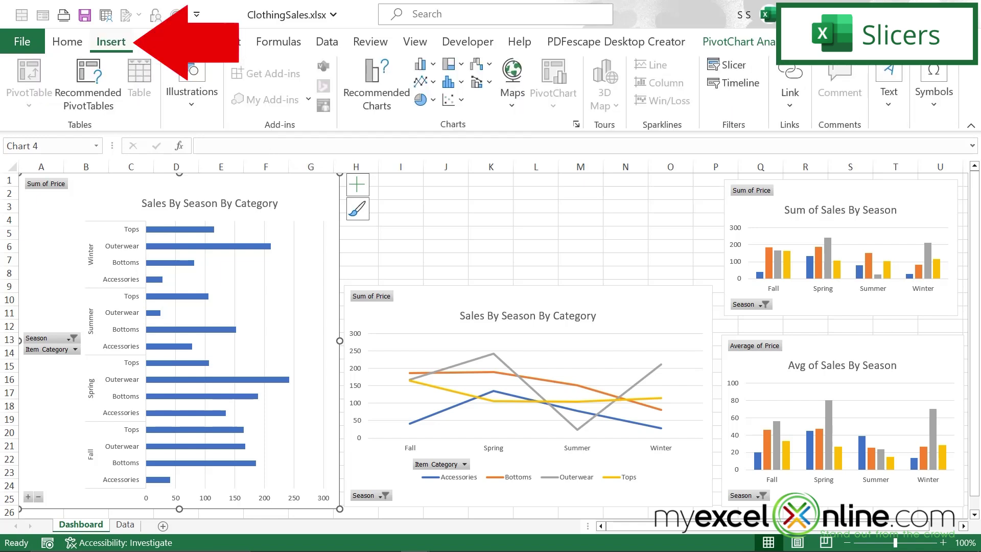
pyautogui.click(728, 65)
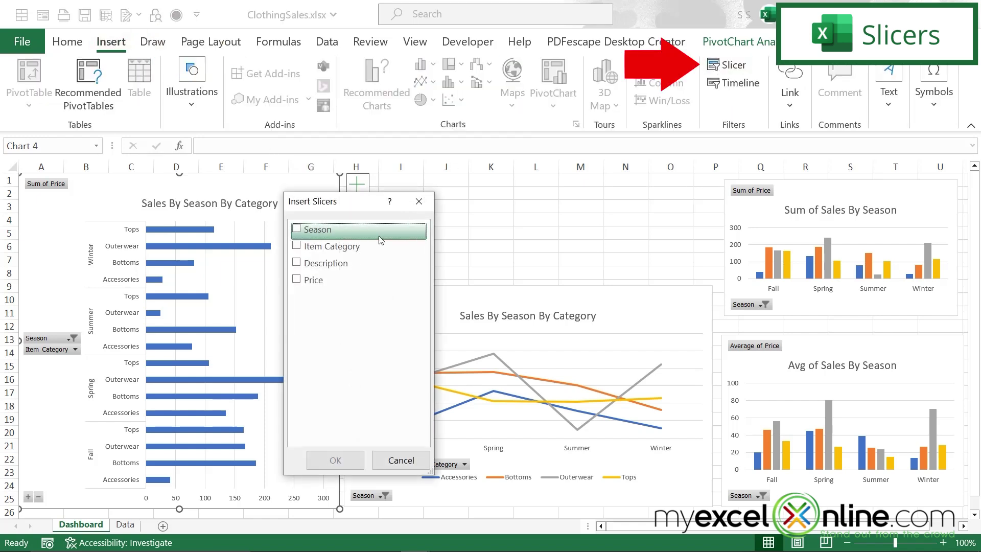
pyautogui.click(298, 245)
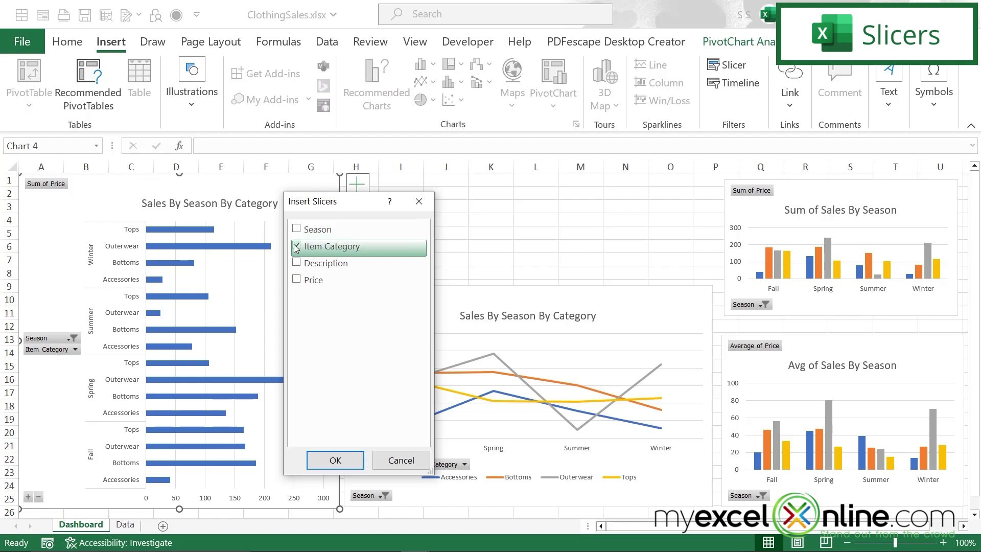
pyautogui.click(335, 461)
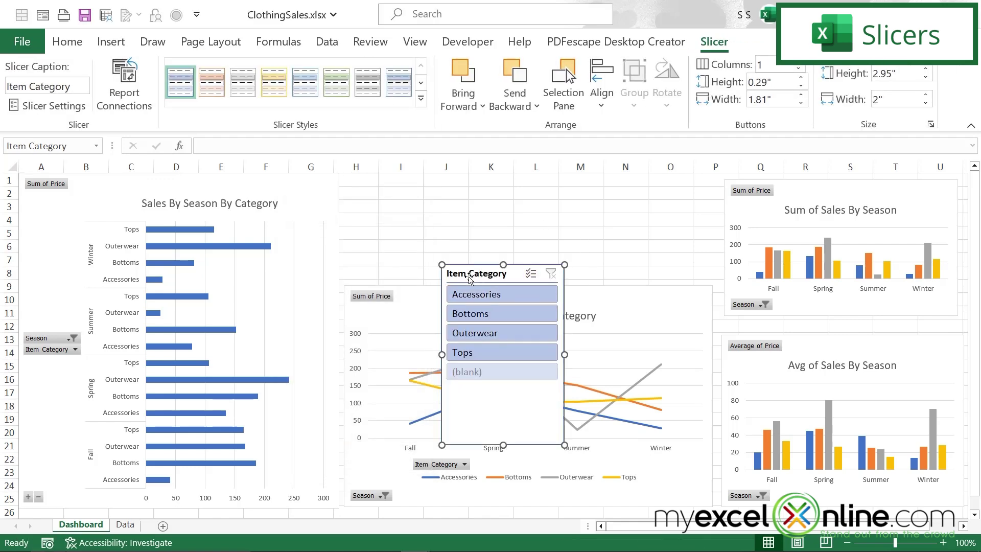
# Place the slicer above the line chart, enable multi-select, and clear every category.
pyautogui.moveTo(470, 279); pyautogui.dragTo(380, 193)
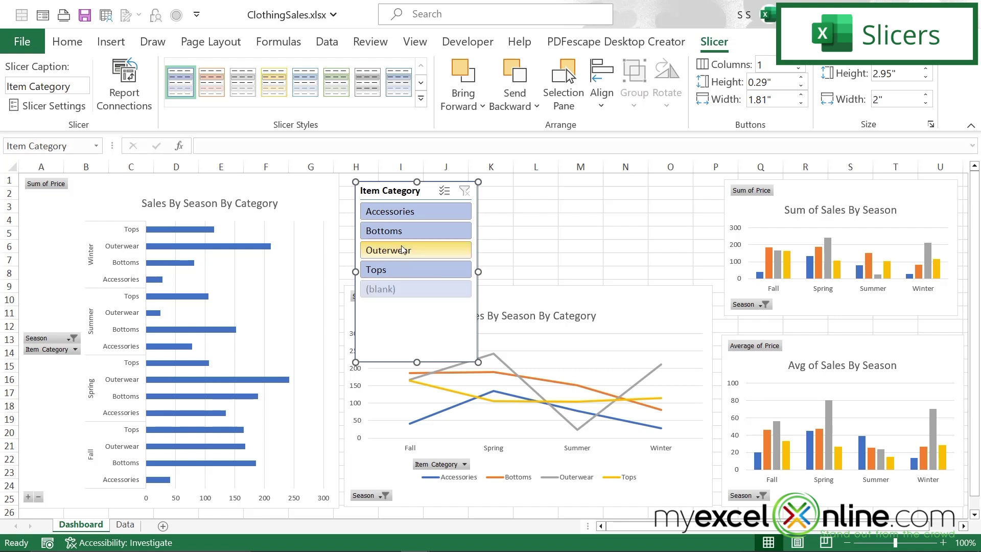
pyautogui.click(445, 193)
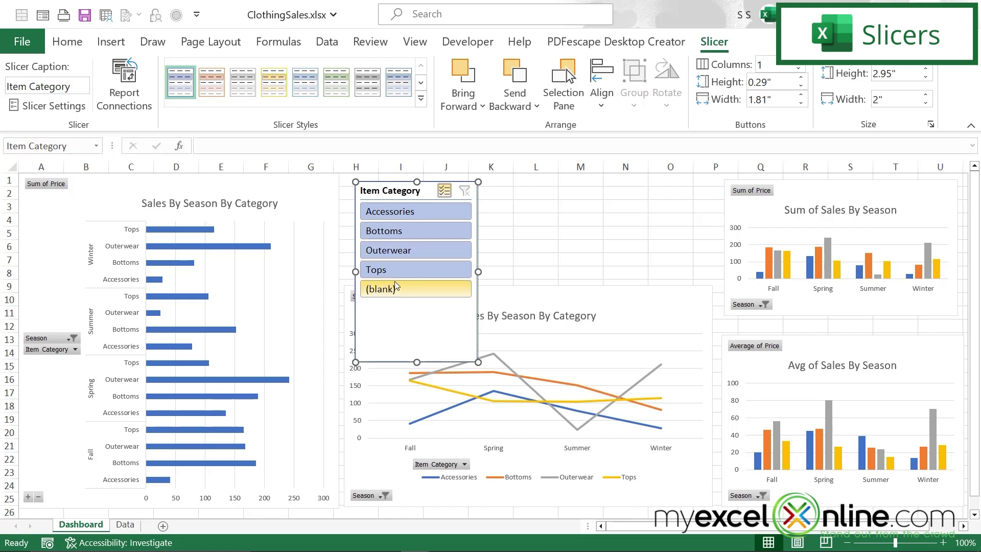
pyautogui.click(360, 291)
pyautogui.click(409, 212)
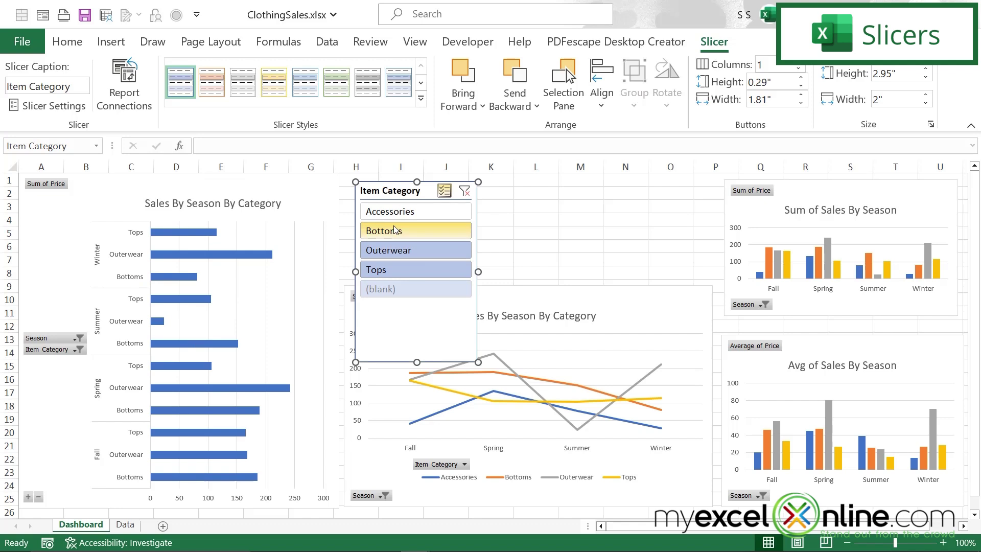
pyautogui.click(409, 231)
pyautogui.click(411, 252)
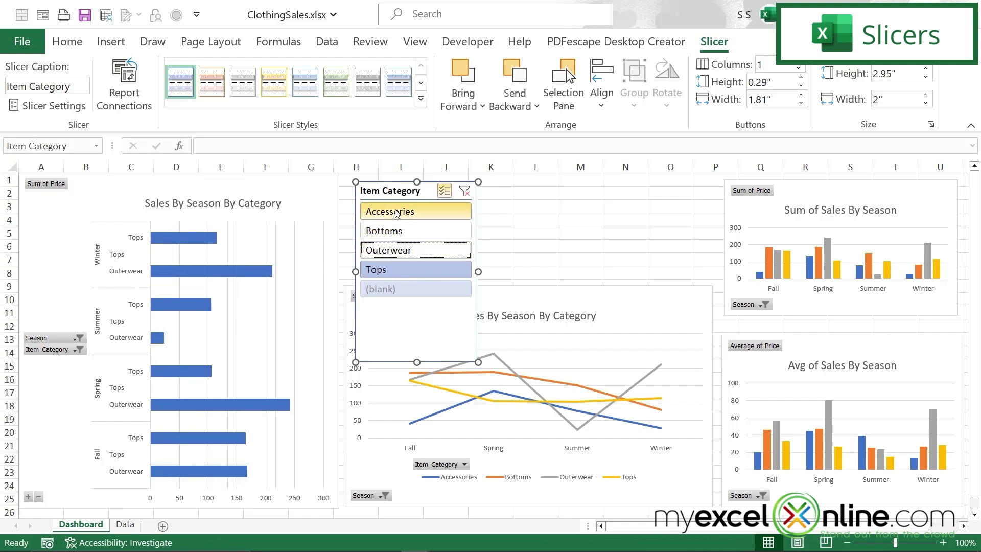
pyautogui.click(389, 271)
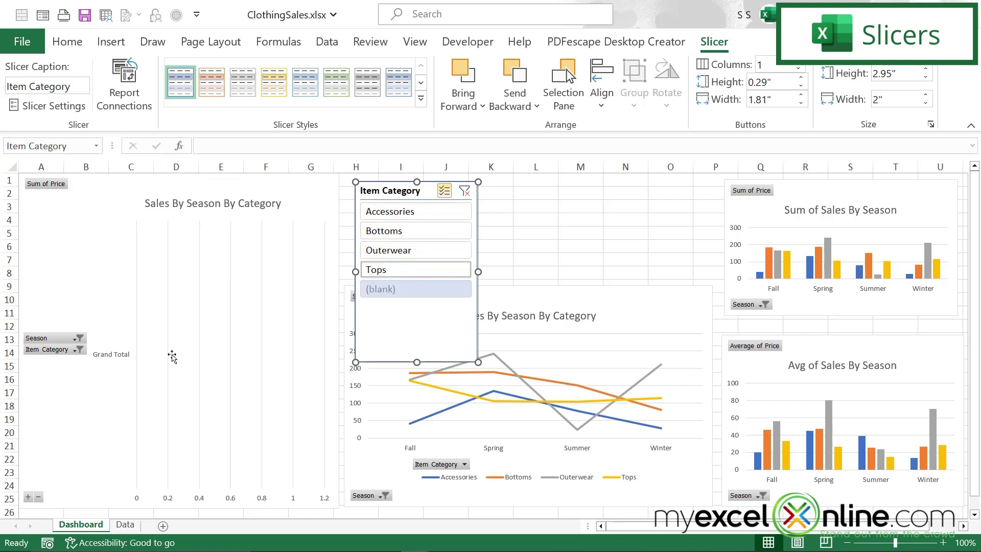
# Reselect Tops, Bottoms, Outerwear and Accessories in the Item Category slicer.
pyautogui.click(387, 273)
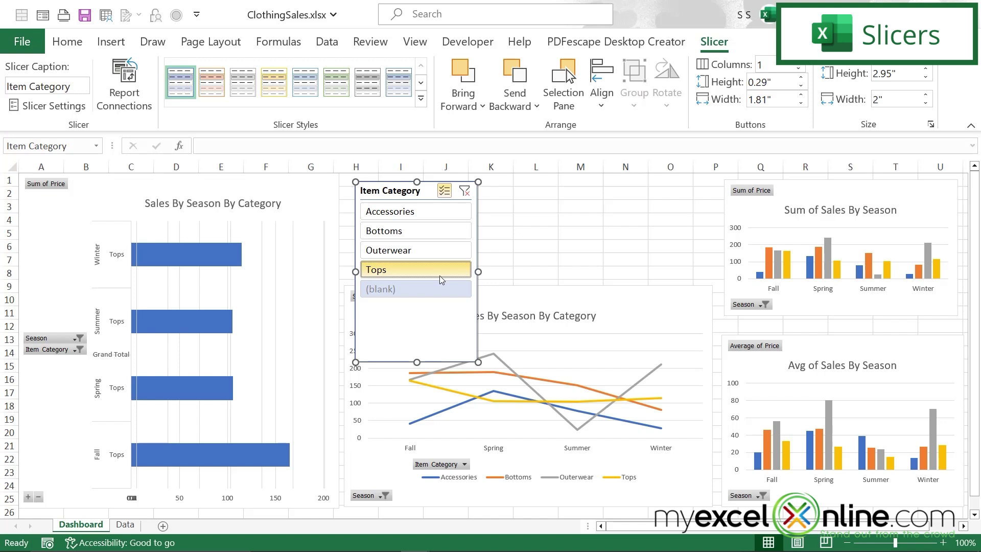
pyautogui.click(391, 233)
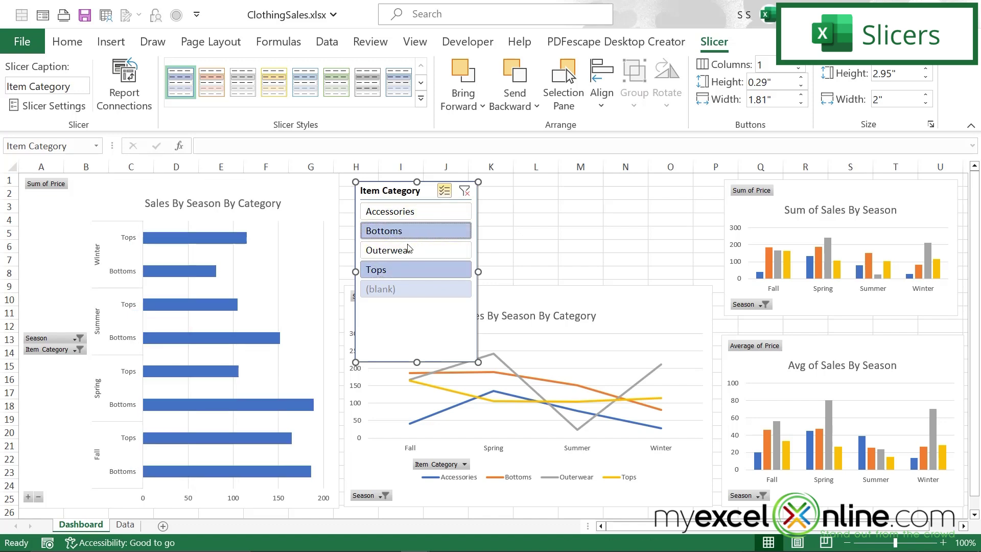
pyautogui.click(403, 250)
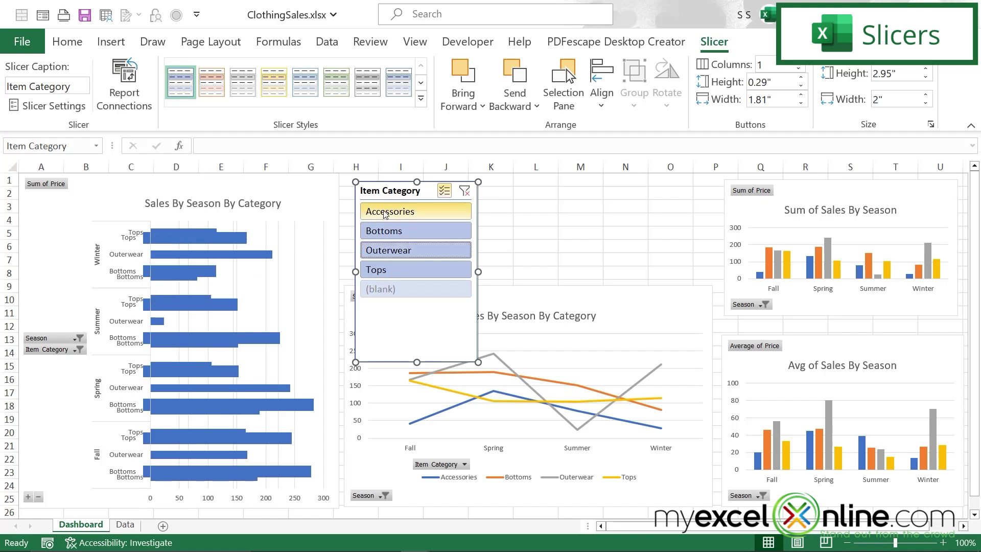
pyautogui.click(386, 213)
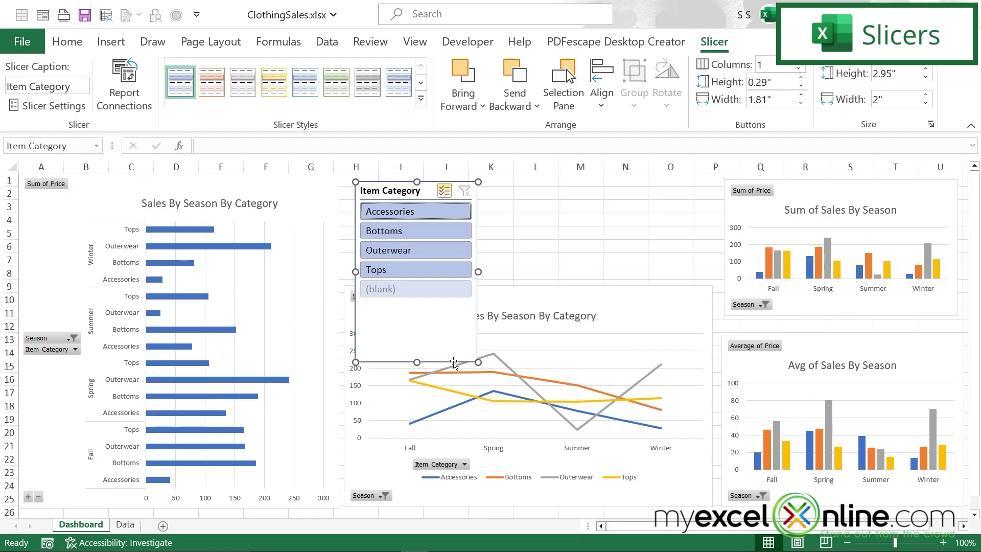
# Add PivotTable18 and PivotTable19 to the Item Category slicer's report connections.
pyautogui.rightClick(441, 321)
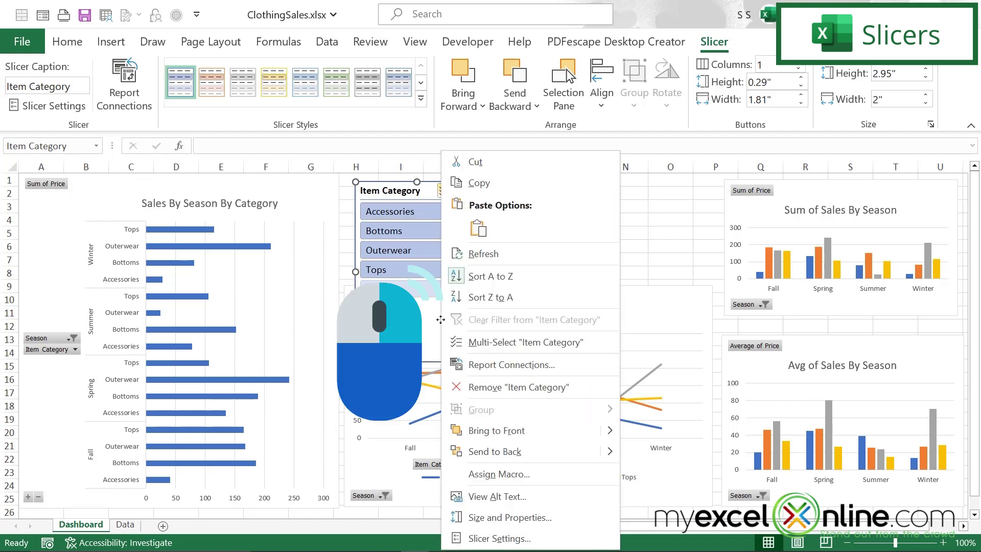
pyautogui.click(517, 371)
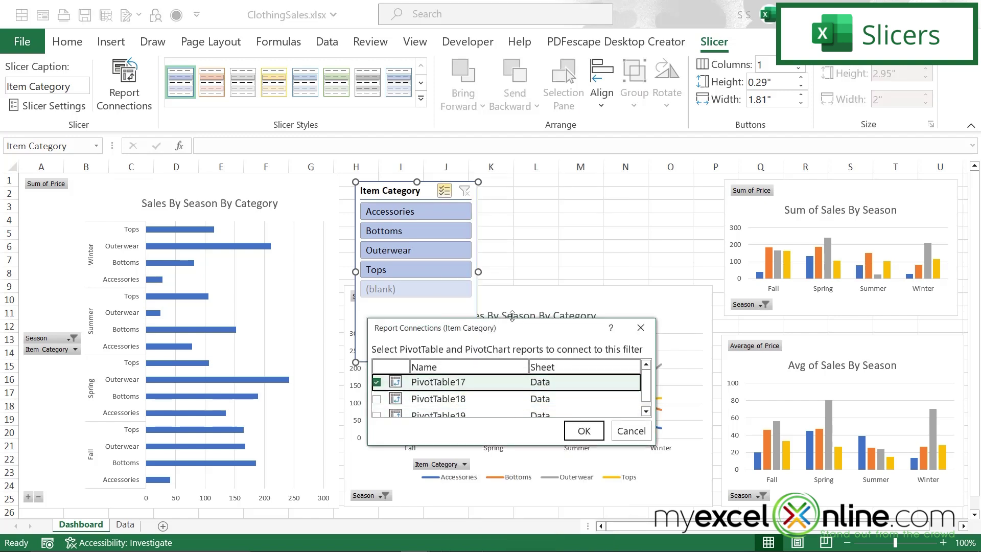
pyautogui.moveTo(512, 315); pyautogui.dragTo(513, 247)
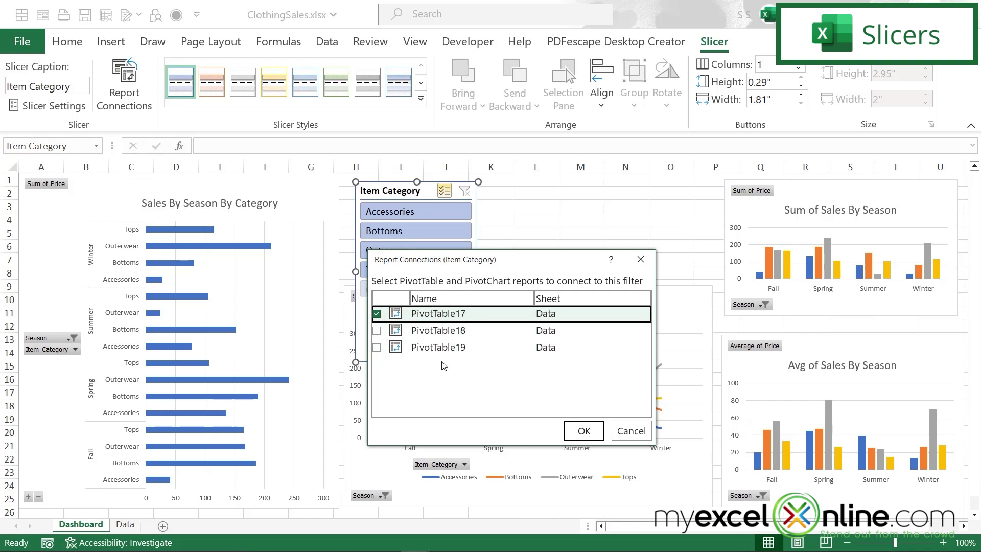
pyautogui.click(377, 330)
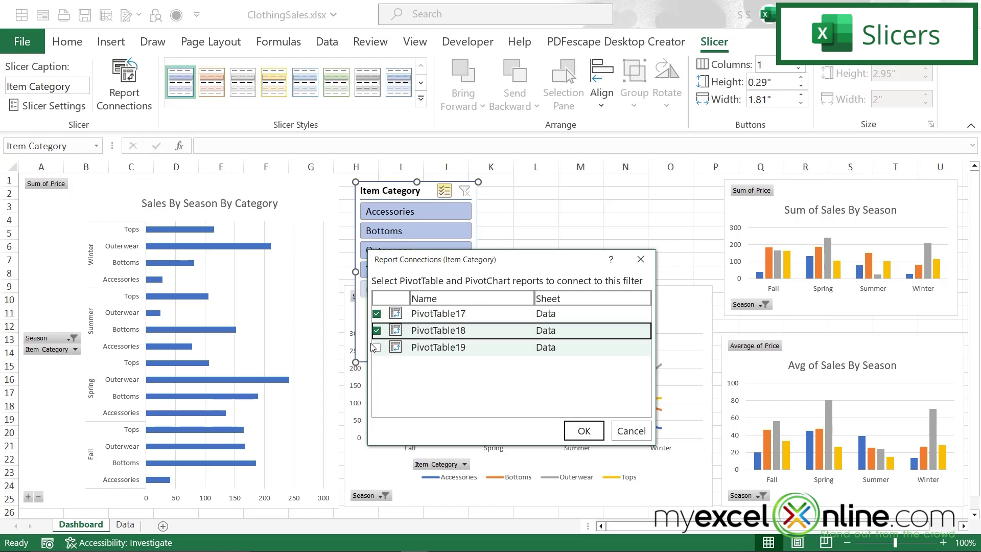
pyautogui.click(377, 348)
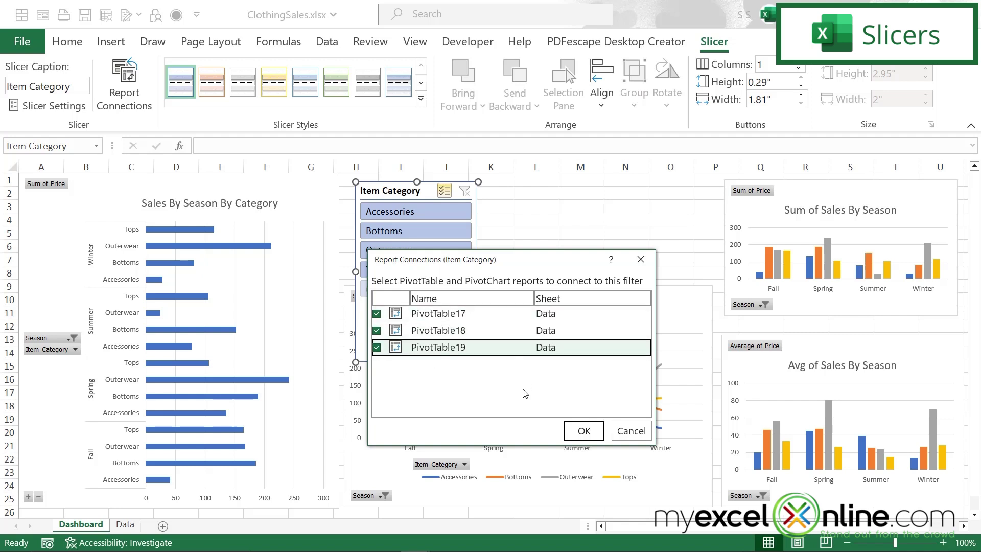
pyautogui.click(584, 431)
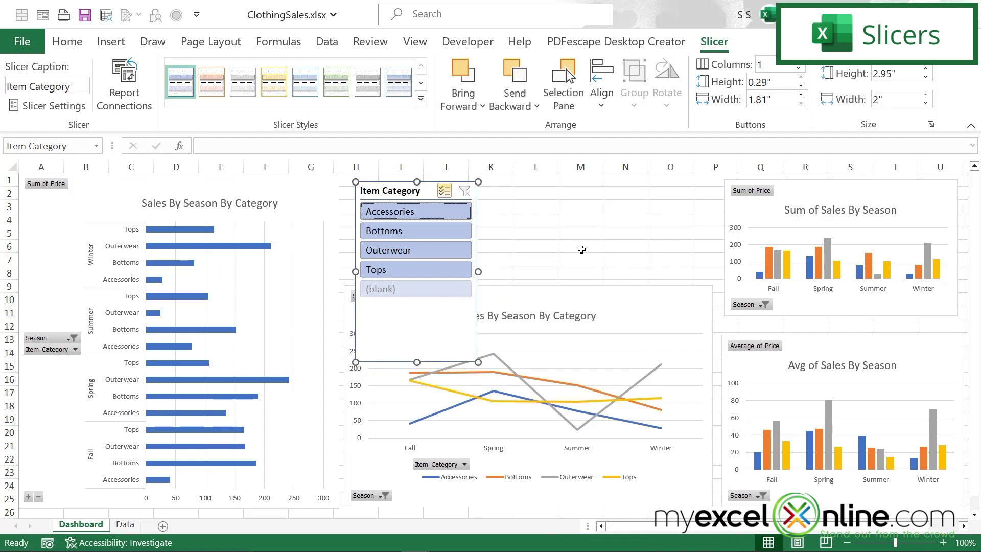
# Test the slicer by deselecting Accessories, Bottoms and Tops so only Outerwear is charted.
pyautogui.keyDown('ctrl'); pyautogui.click(404, 216); pyautogui.keyUp('ctrl')
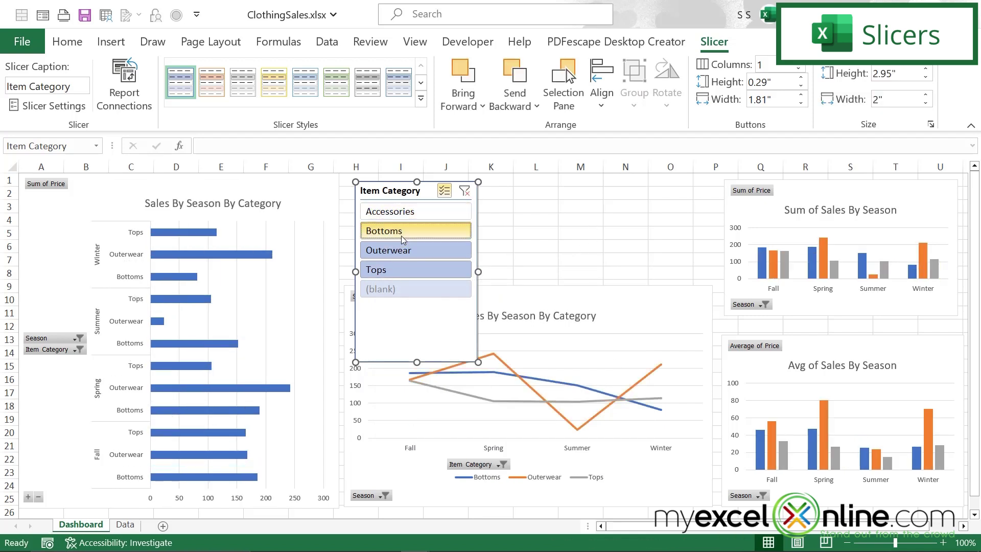
pyautogui.keyDown('ctrl'); pyautogui.click(409, 231); pyautogui.keyUp('ctrl')
pyautogui.keyDown('ctrl'); pyautogui.click(402, 269); pyautogui.keyUp('ctrl')
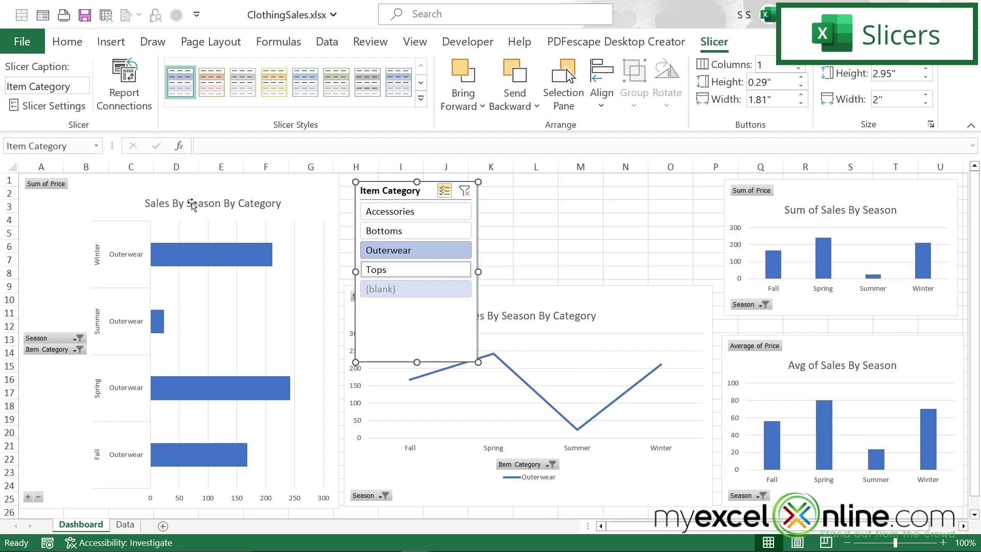
pyautogui.moveTo(179, 257)
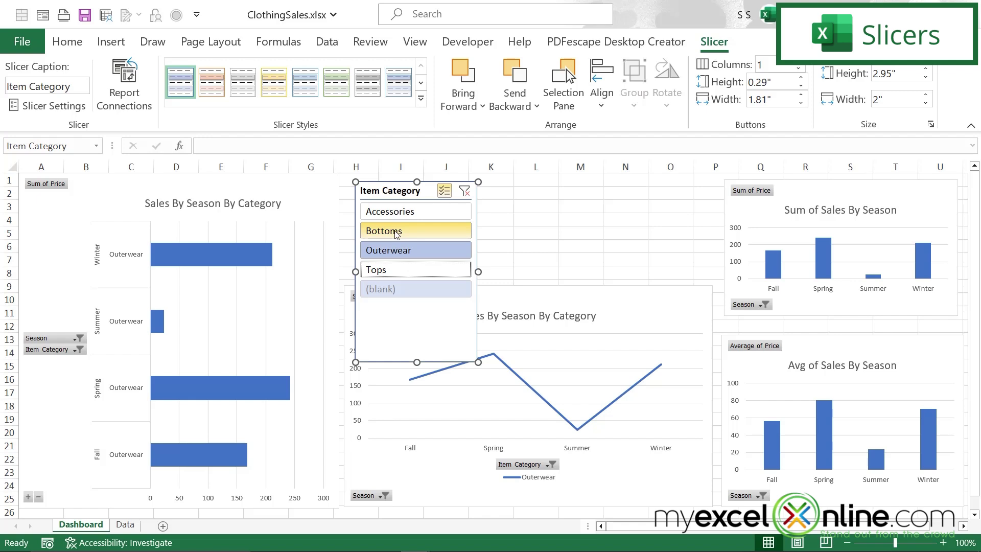
# Reselect all categories, then shorten the slicer and move it above the line chart.
pyautogui.click(388, 211)
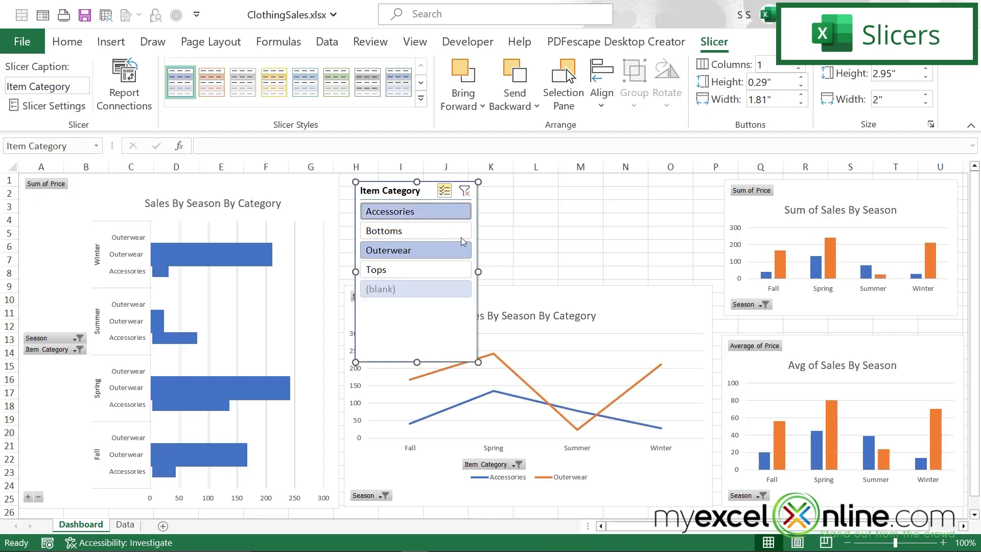
pyautogui.click(383, 231)
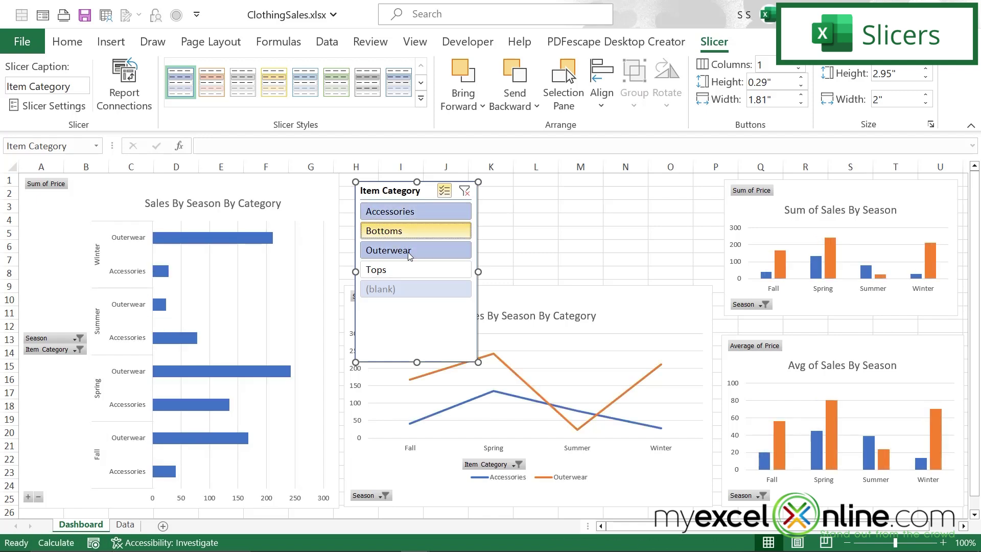
pyautogui.click(402, 271)
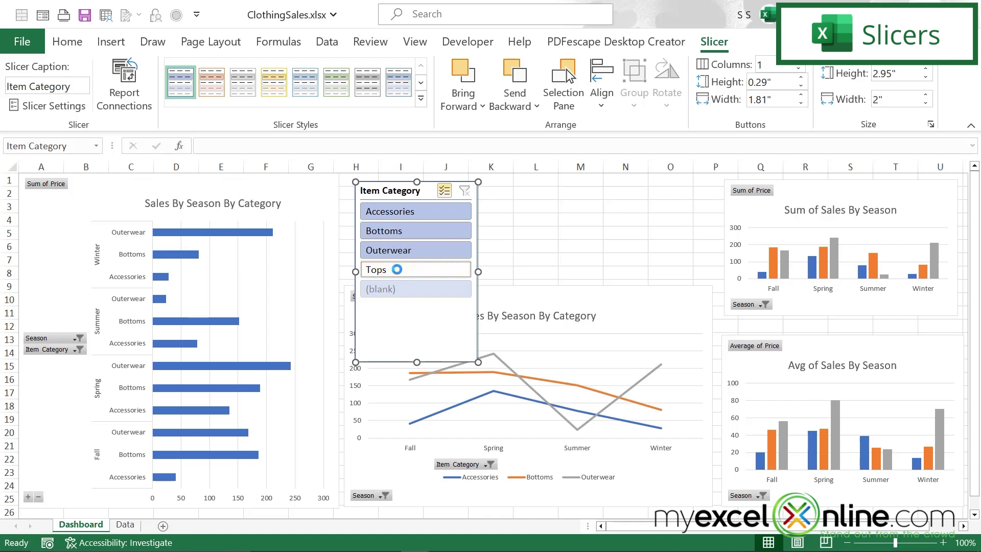
pyautogui.moveTo(417, 310); pyautogui.dragTo(416, 281)
pyautogui.moveTo(377, 181); pyautogui.dragTo(365, 180)
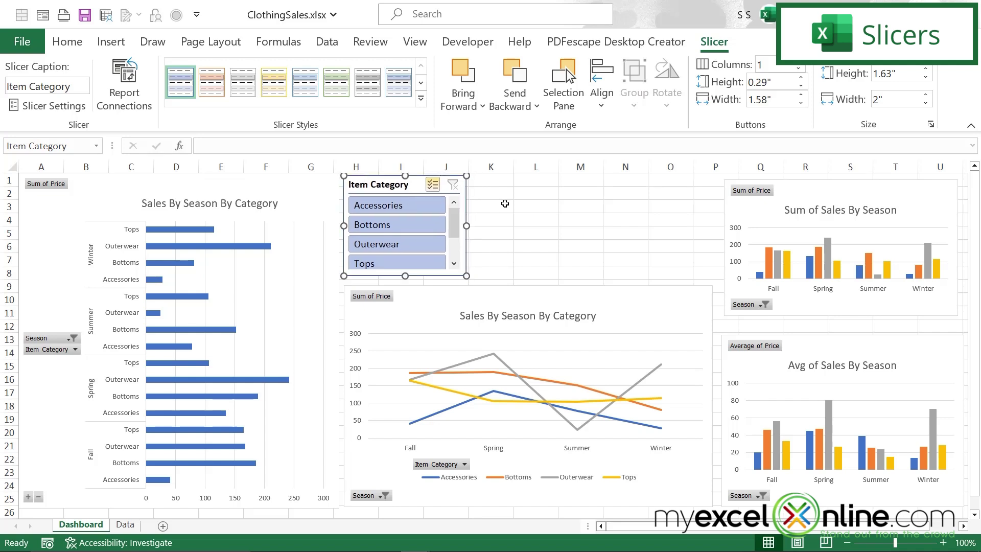
# Insert a Season slicer for the Sales By Season By Category bar chart.
pyautogui.click(273, 190)
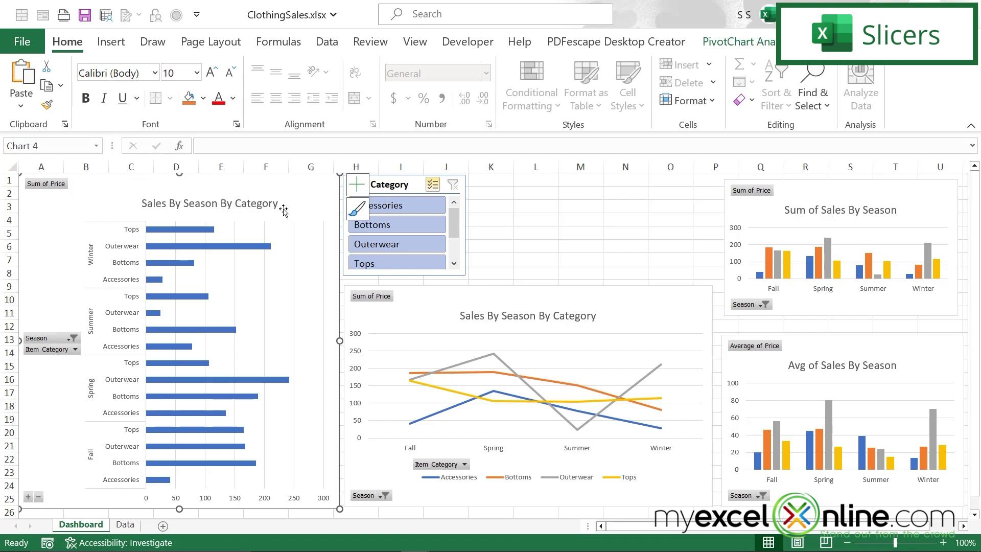
pyautogui.click(111, 44)
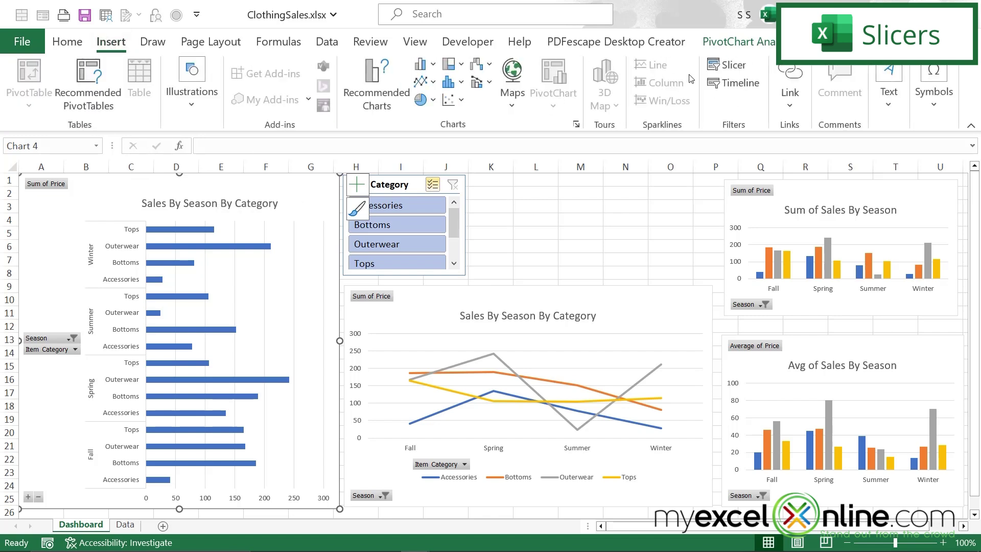
pyautogui.click(725, 69)
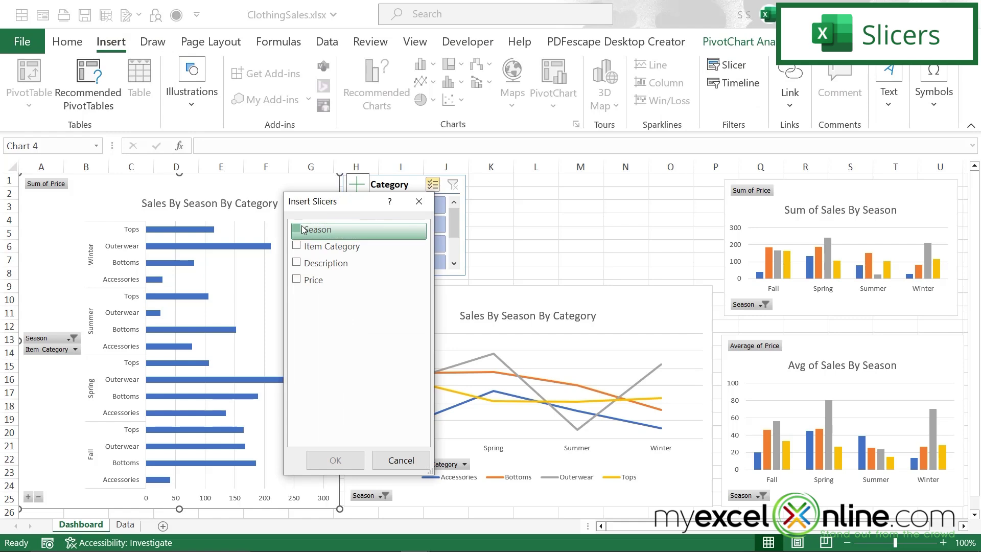
pyautogui.click(298, 228)
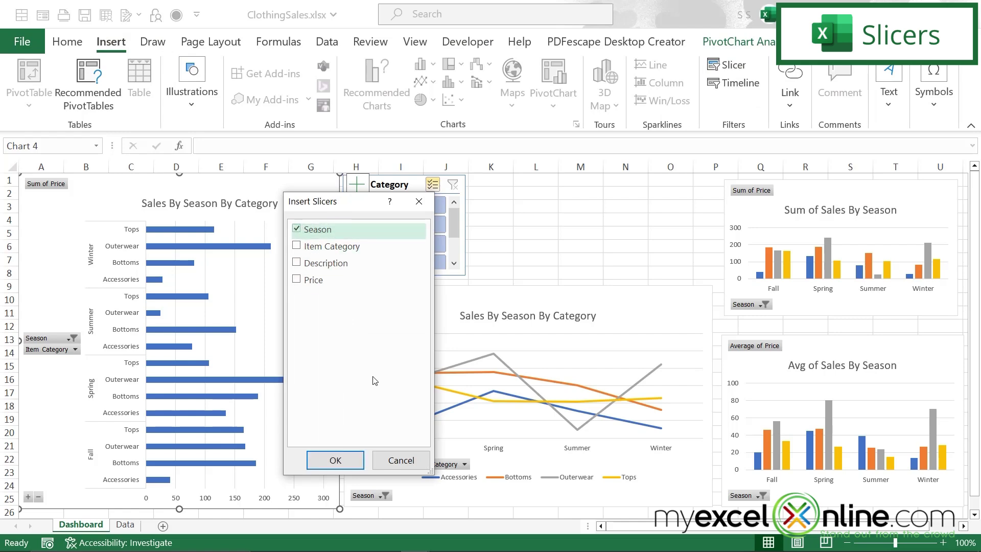
pyautogui.click(335, 460)
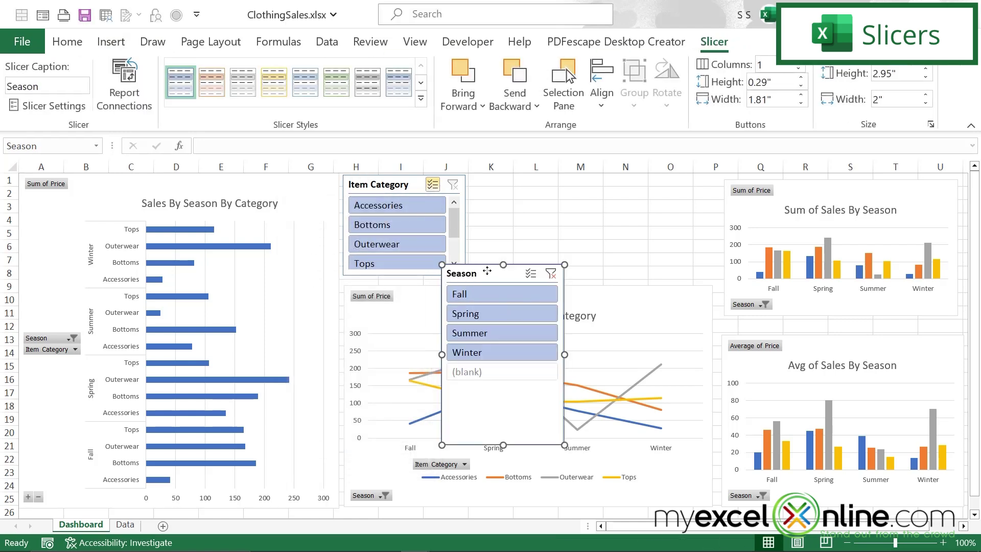
# Place the Season slicer beside Item Category, shorten it, enable Multi-Select, and deselect Fall and Winter.
pyautogui.moveTo(469, 276); pyautogui.dragTo(497, 189)
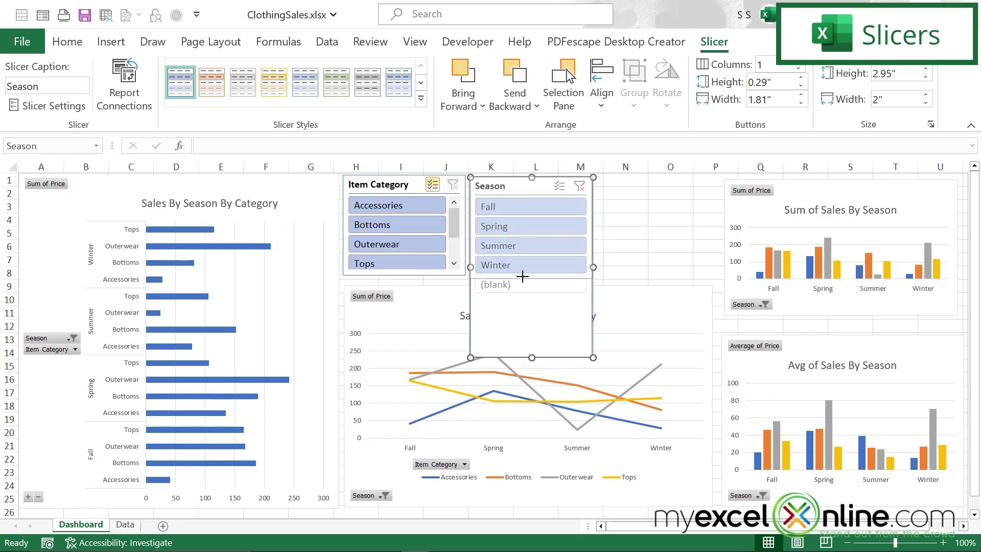
pyautogui.moveTo(519, 278); pyautogui.dragTo(520, 277)
pyautogui.click(559, 186)
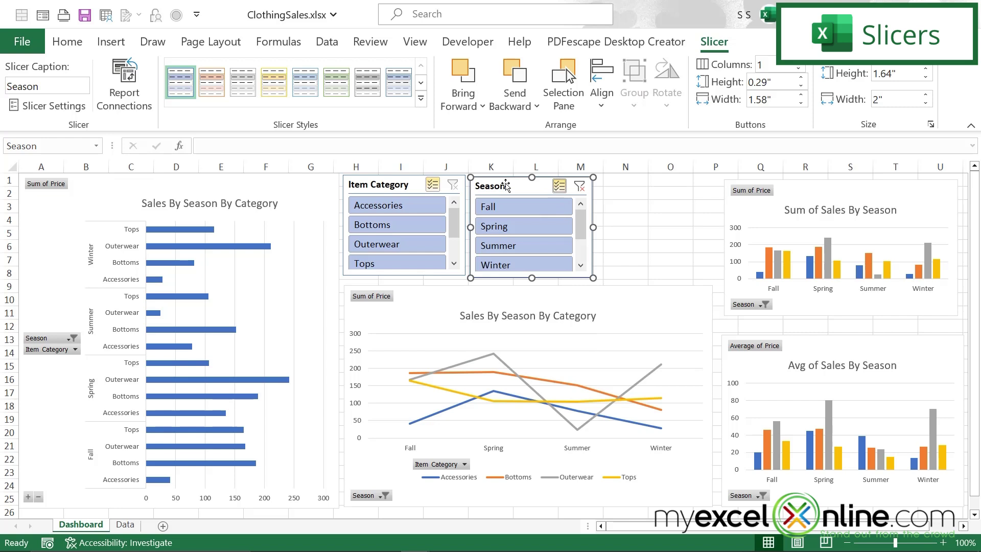
pyautogui.moveTo(506, 186); pyautogui.dragTo(505, 185)
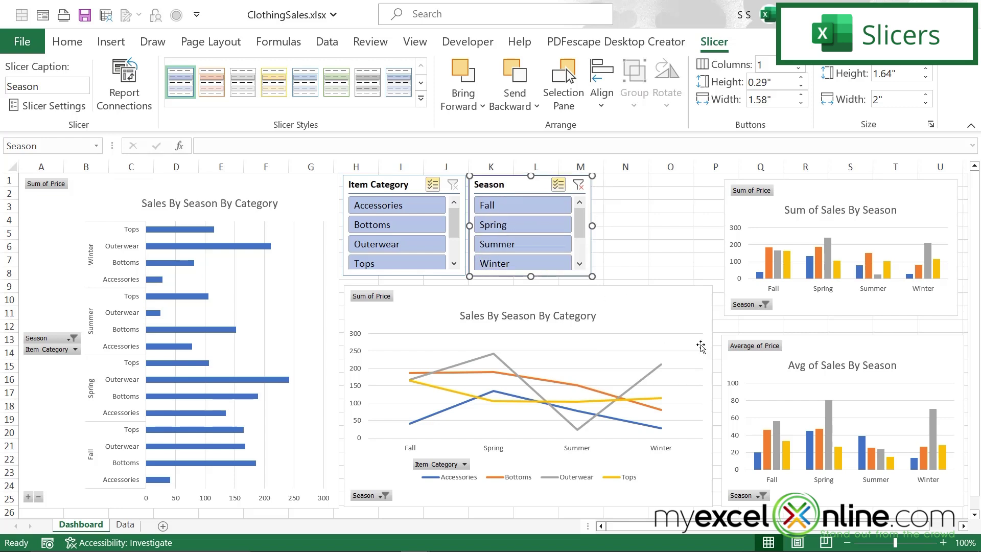
pyautogui.click(511, 207)
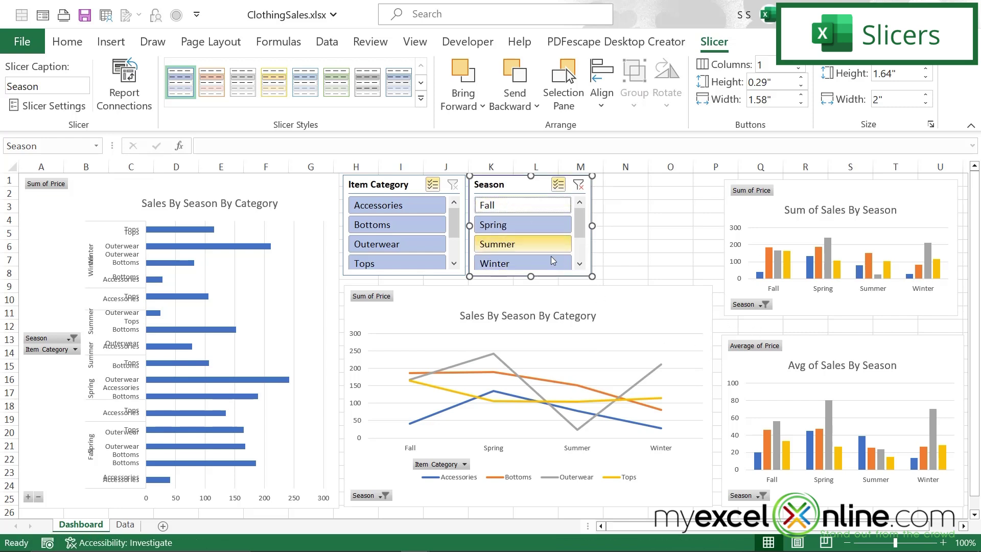
pyautogui.click(511, 264)
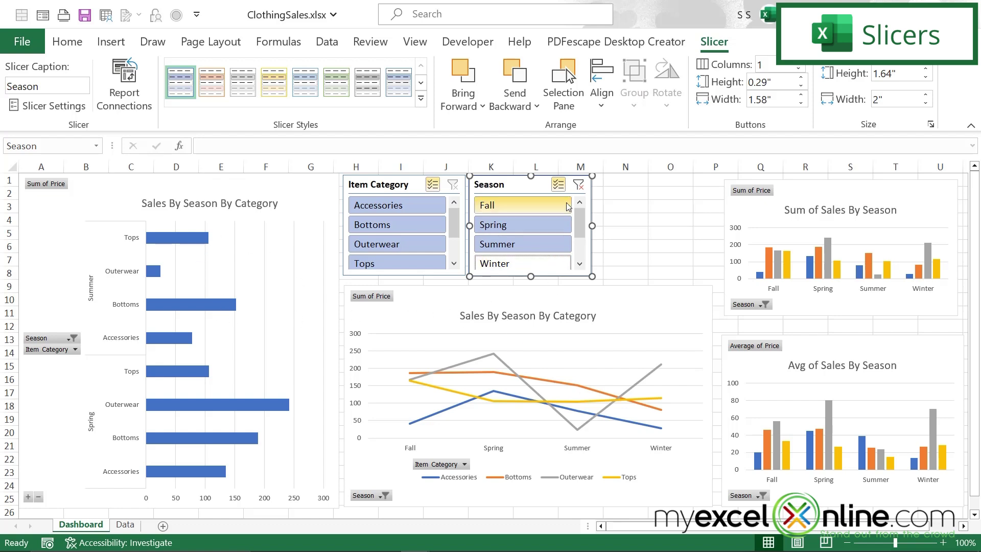
# Connect the Season slicer to PivotTable18 and PivotTable19, then test filtering by Summer.
pyautogui.rightClick(590, 203)
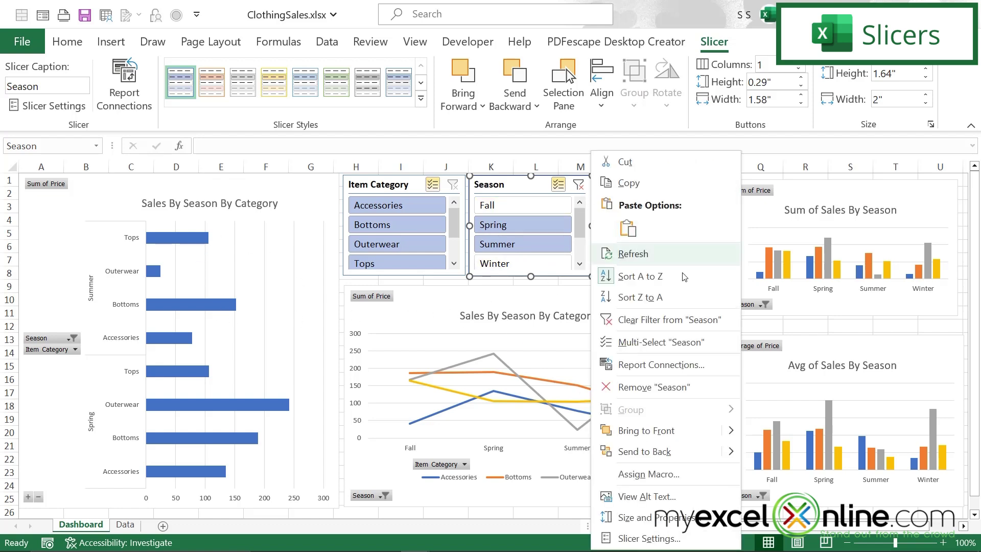
pyautogui.click(644, 365)
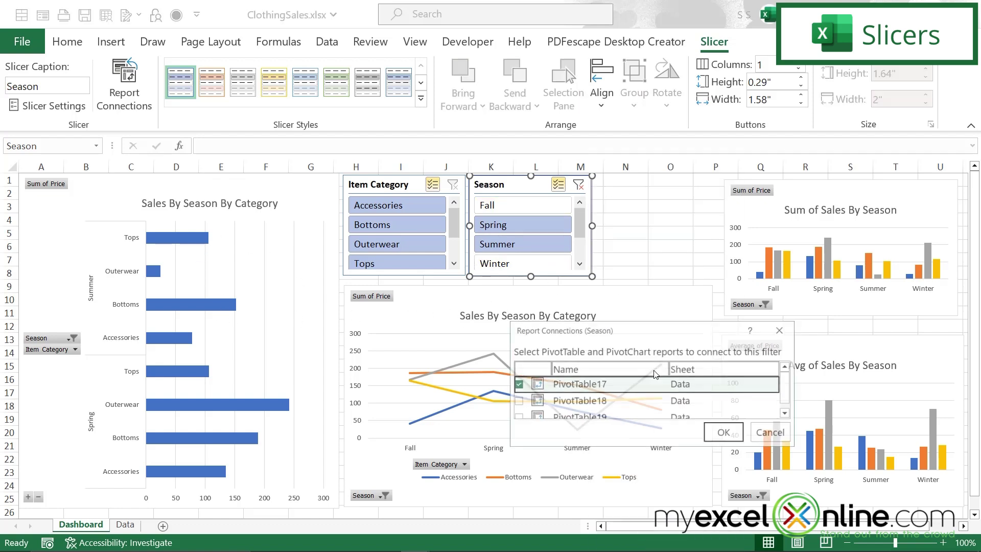
pyautogui.click(517, 401)
pyautogui.click(517, 417)
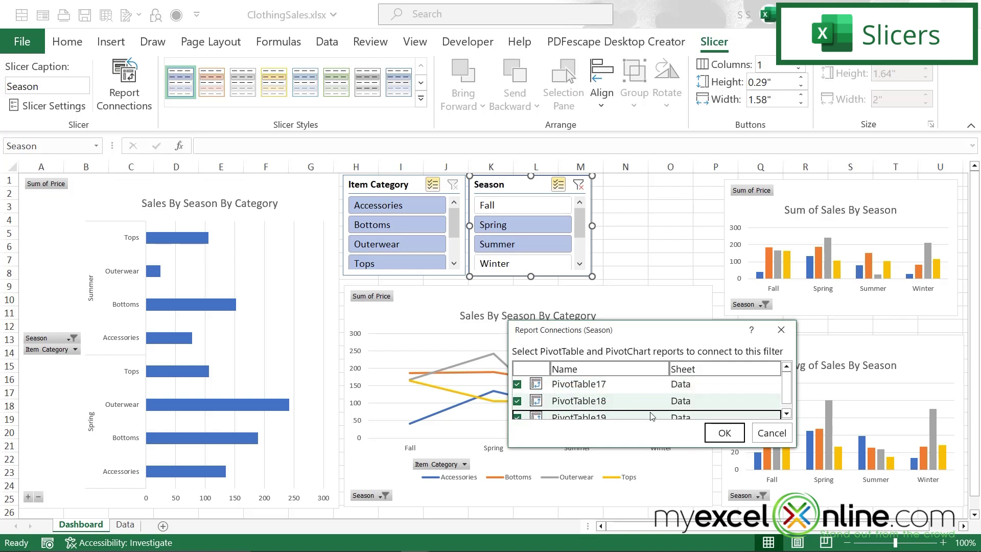
pyautogui.click(725, 433)
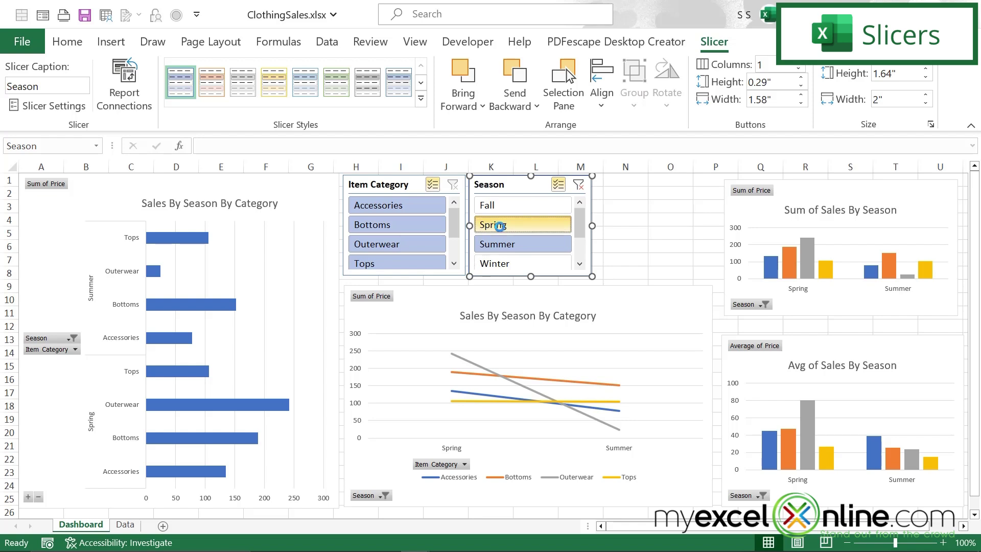
pyautogui.click(493, 248)
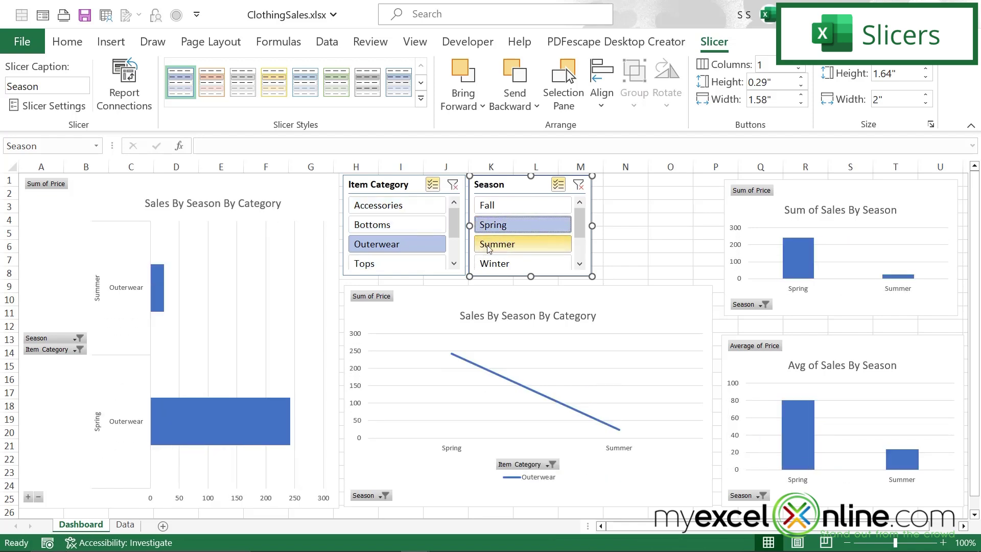